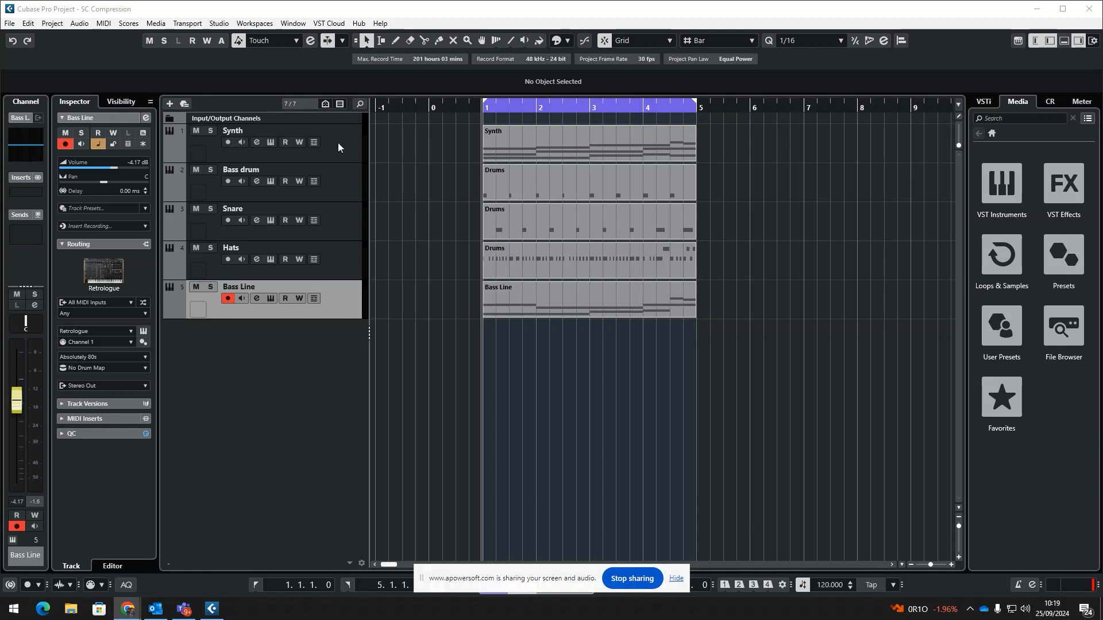
- Play the four-bar loop from bar 1 to hear the original mix
click(503, 110)
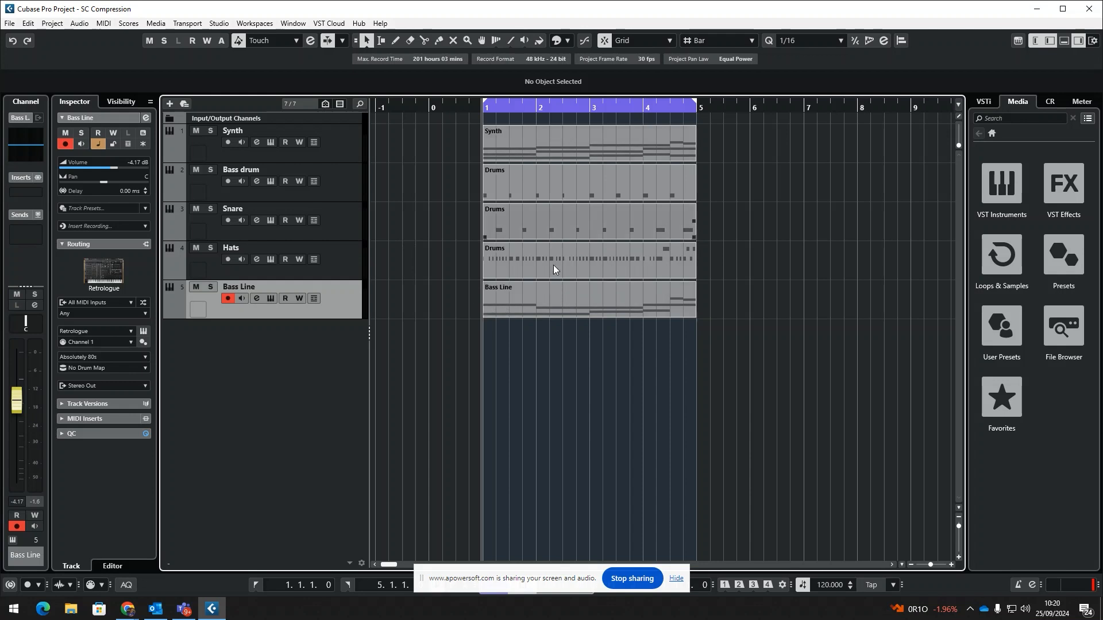
key(space)
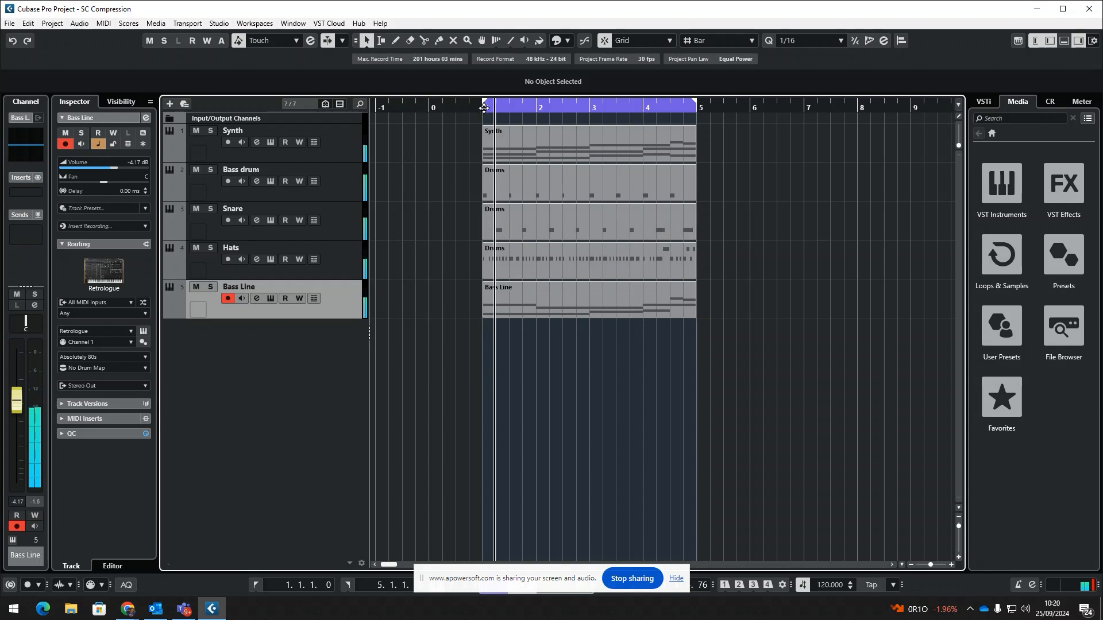
drag(491, 110, 482, 110)
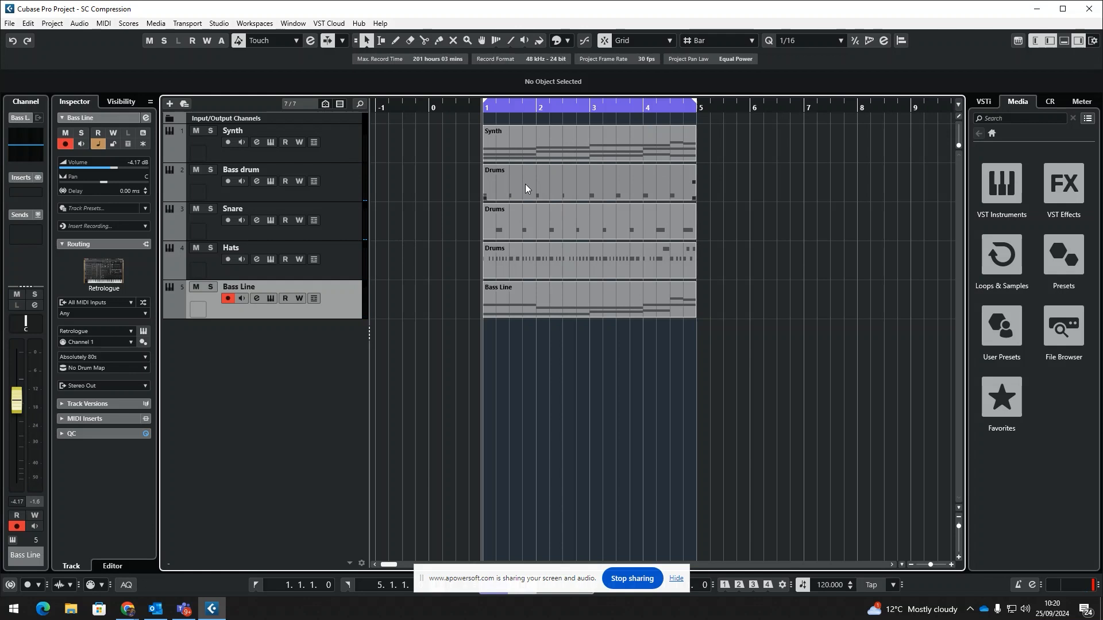
- Insert the Dynamics Compressor effect in the first insert slot of the Synth track
click(519, 141)
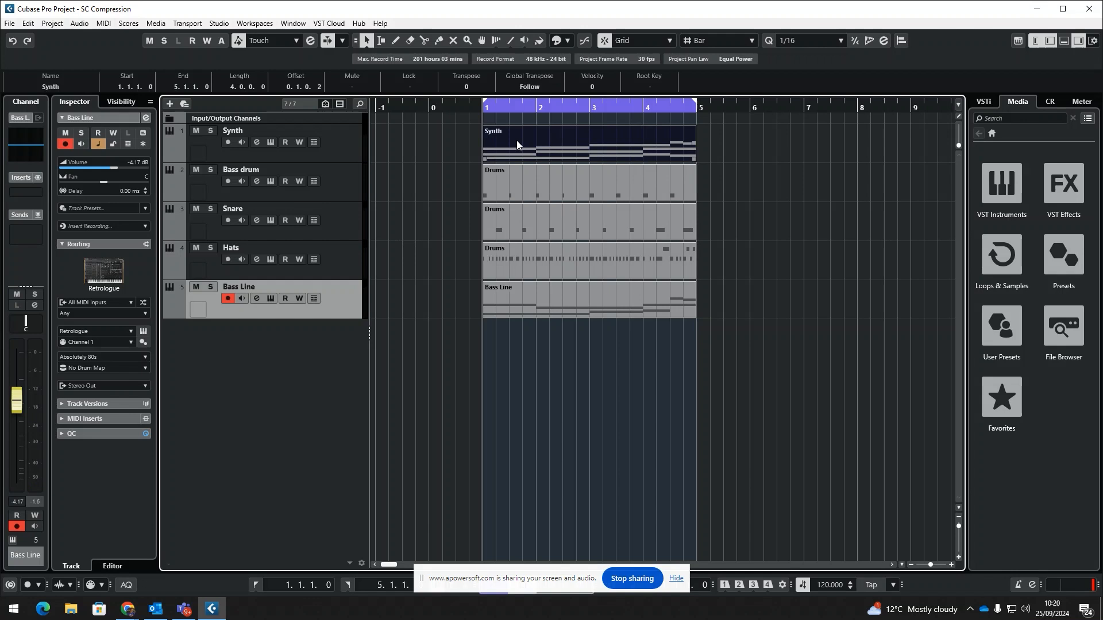
click(356, 147)
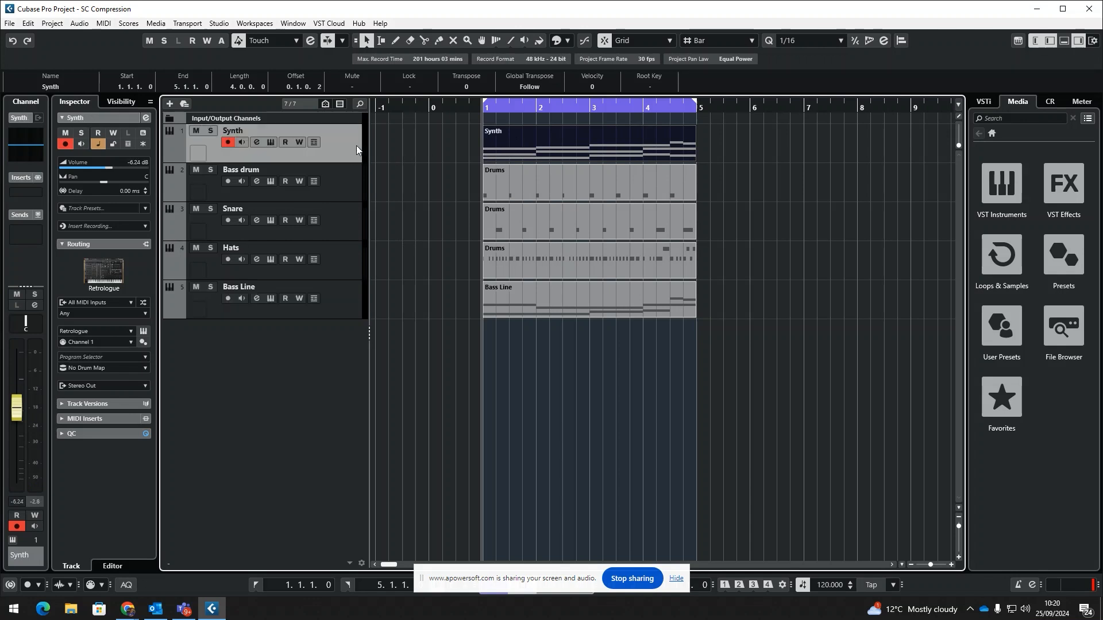
click(256, 142)
drag(511, 231, 419, 176)
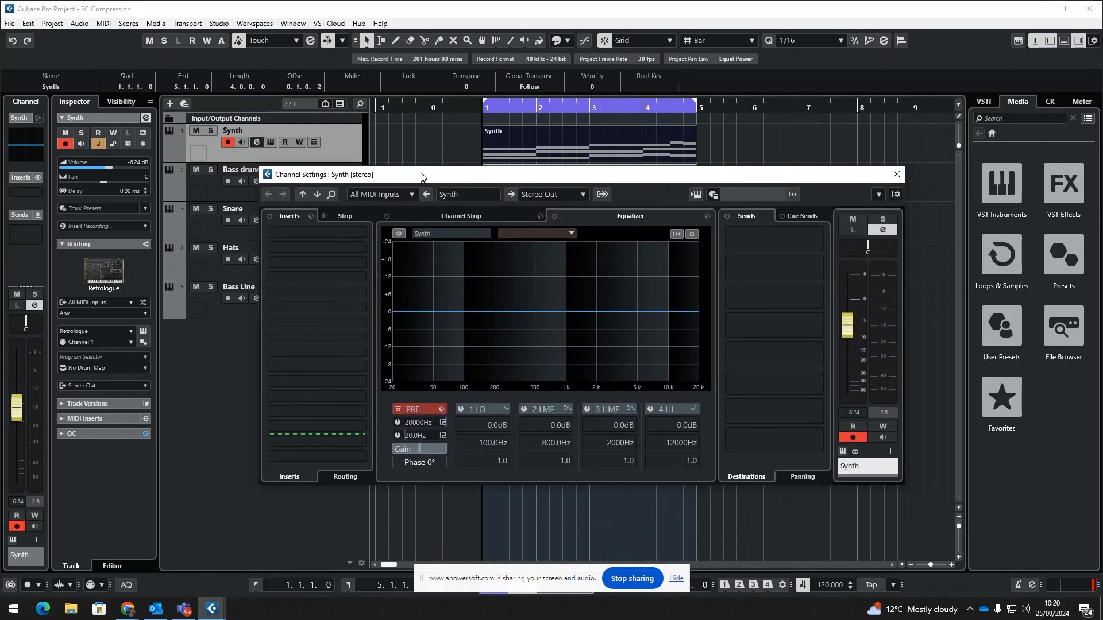
click(298, 229)
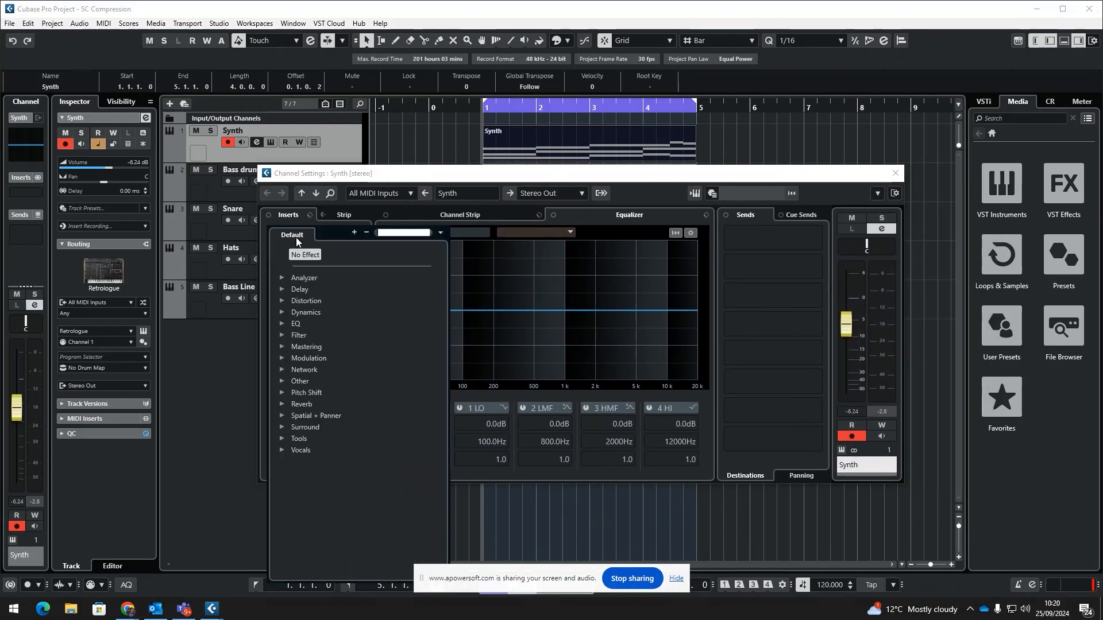
click(283, 312)
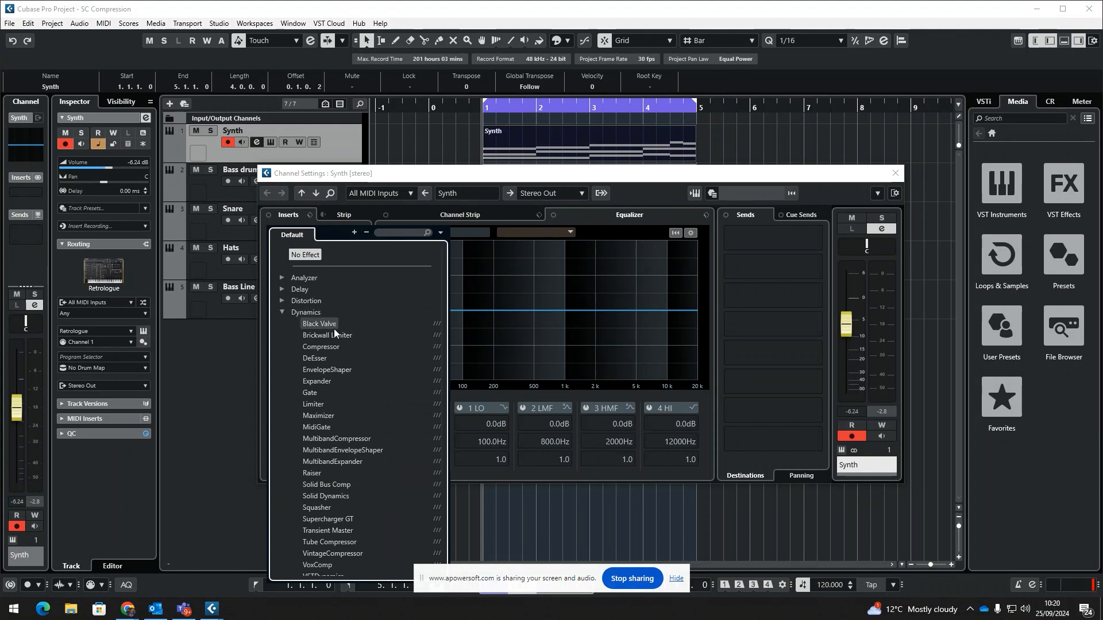
click(323, 347)
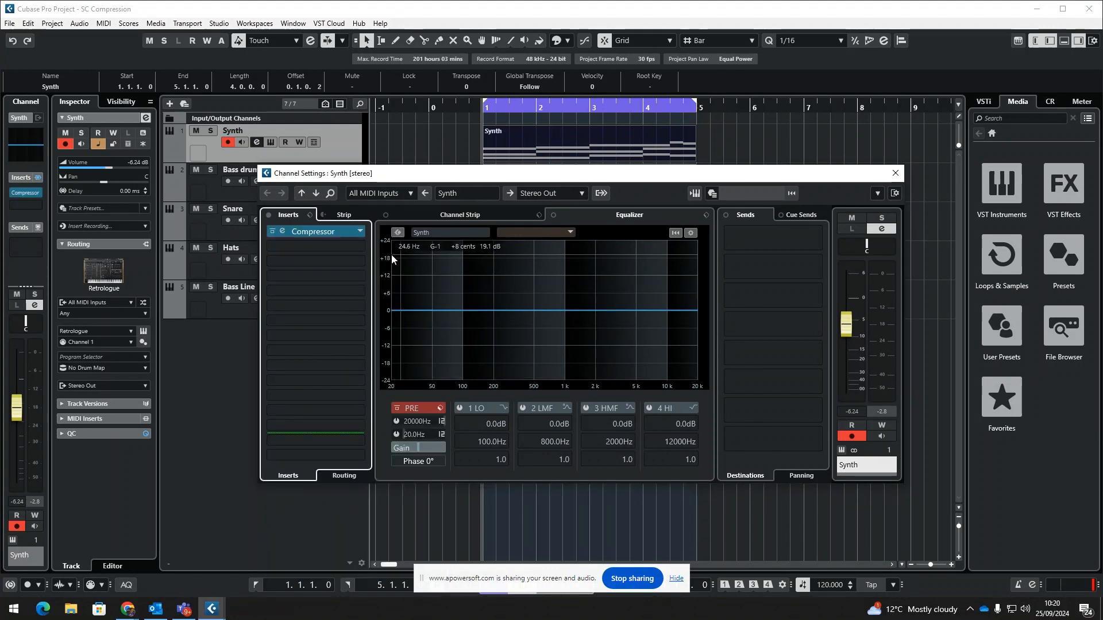
- Show the Synth track's Compressor editor and activate its side-chain input
click(282, 232)
drag(826, 166, 567, 185)
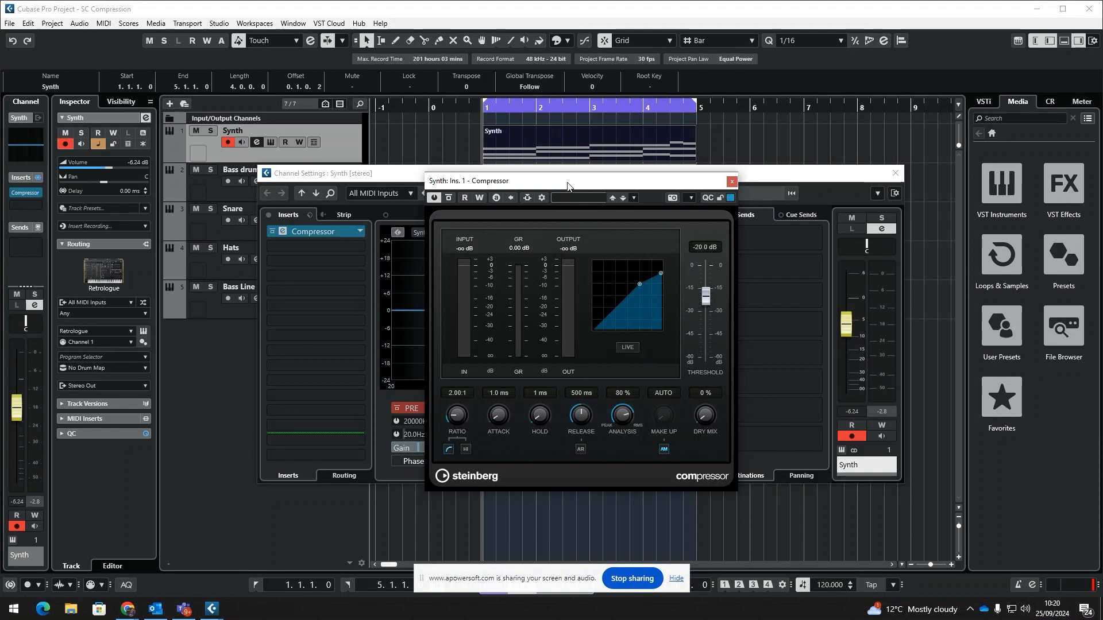
click(527, 197)
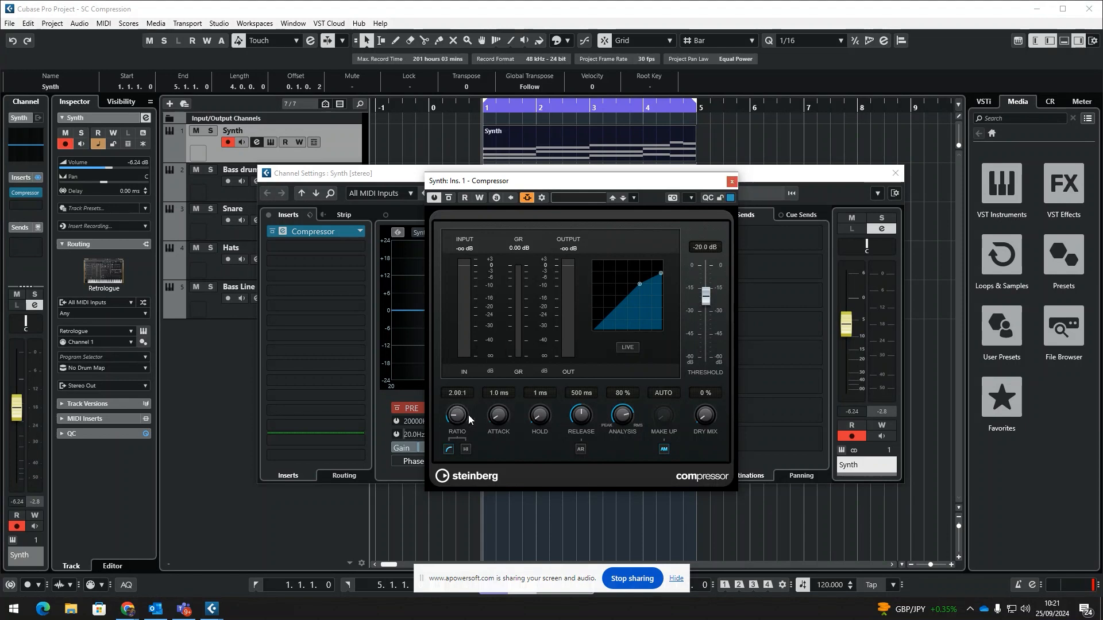
- Set the Synth compressor's ratio to 4.20:1 and threshold to -32.2 dB, and close its editor and the channel settings
drag(459, 412, 471, 391)
scroll(459, 421, up, 1)
drag(703, 296, 705, 316)
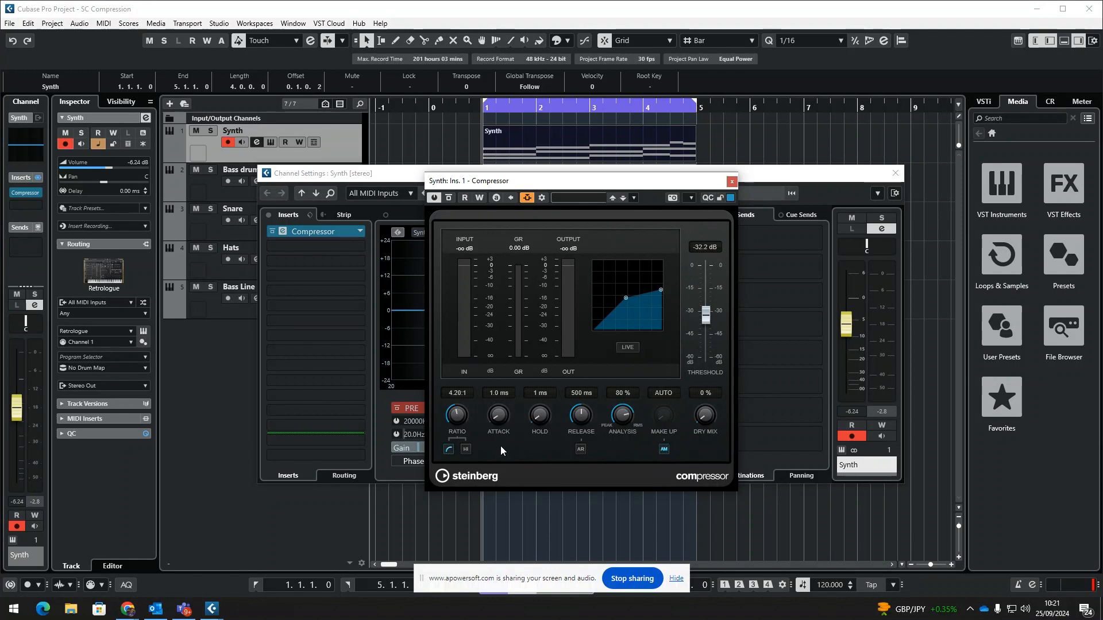
click(733, 182)
click(895, 173)
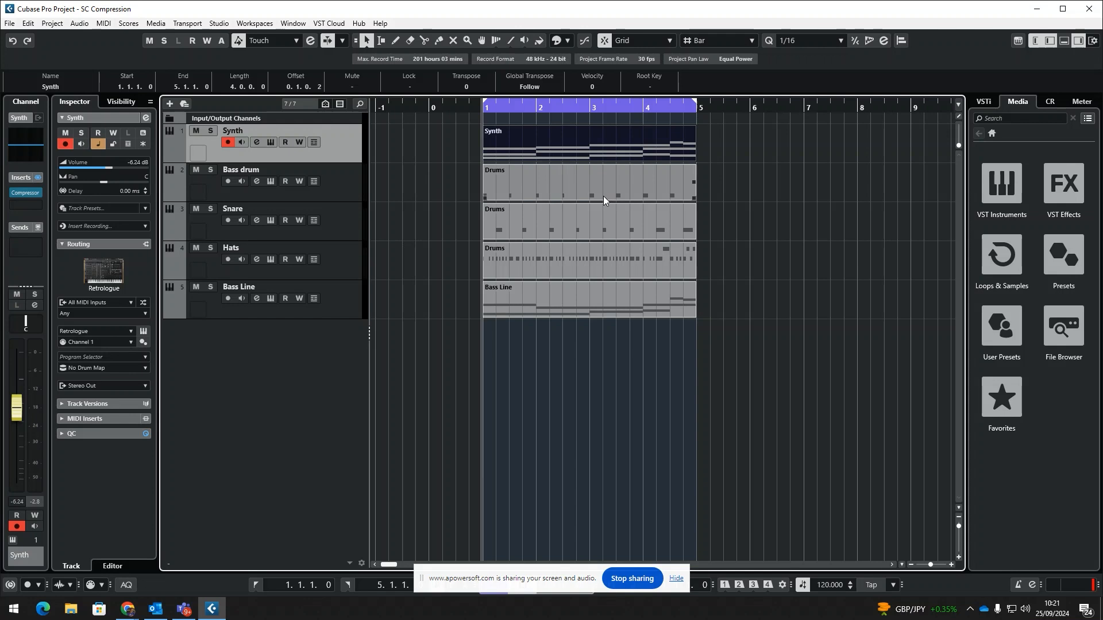
- Play the loop again from bar 1 to hear the Synth compressor before any side-chain source is routed
drag(501, 108, 481, 129)
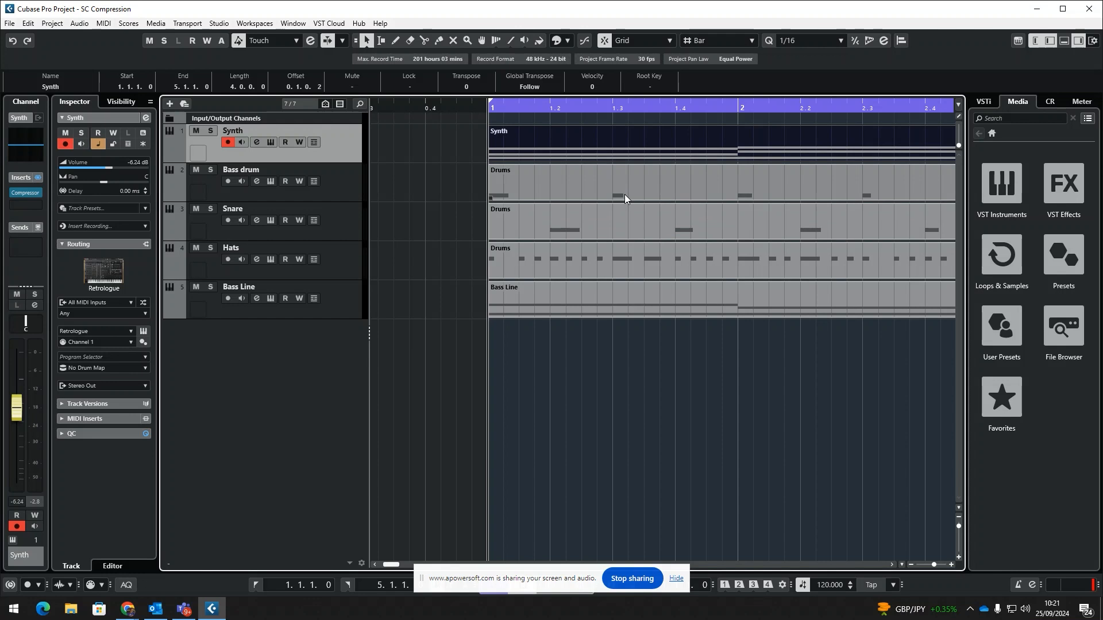
double_click(548, 108)
drag(562, 109, 533, 101)
key(space)
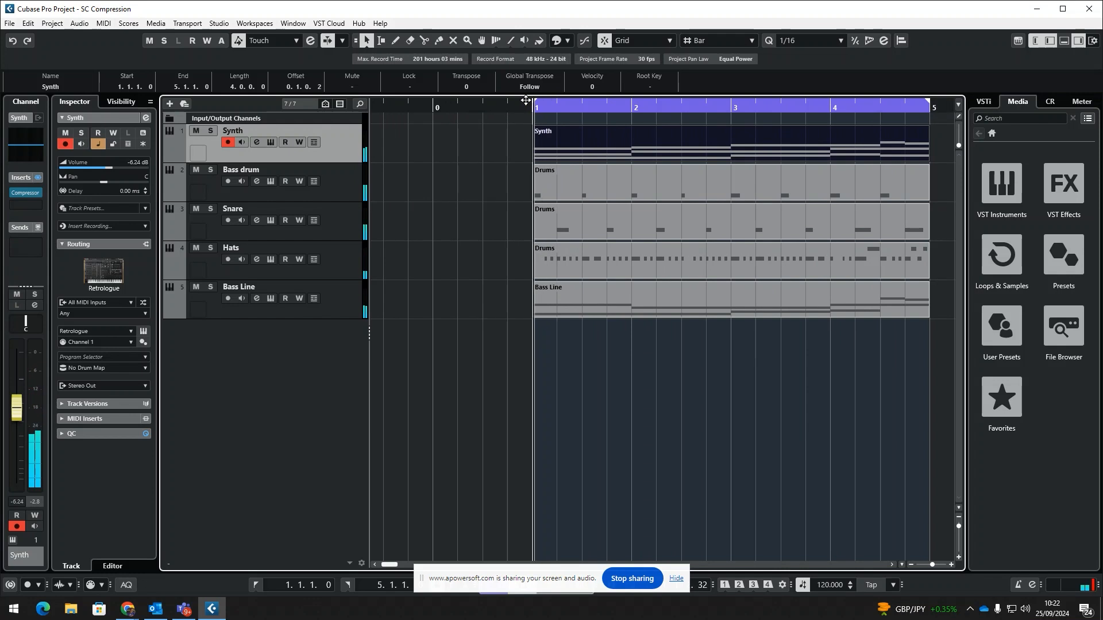
- Add a send on the Bass drum track routed to the side-chain of the Synth track's Compressor
click(342, 185)
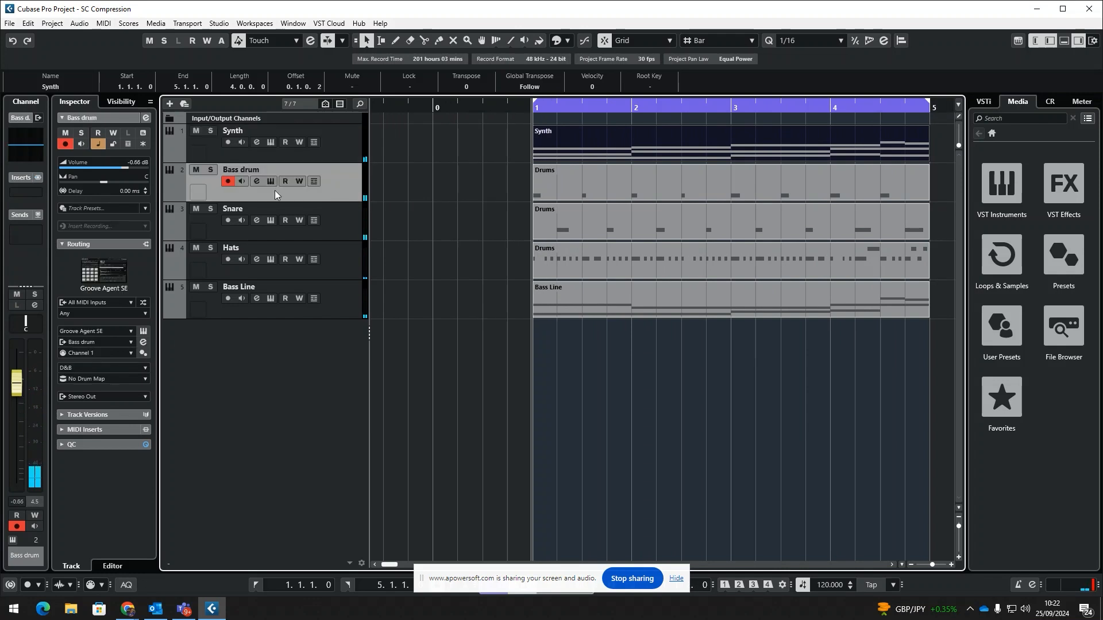
click(256, 181)
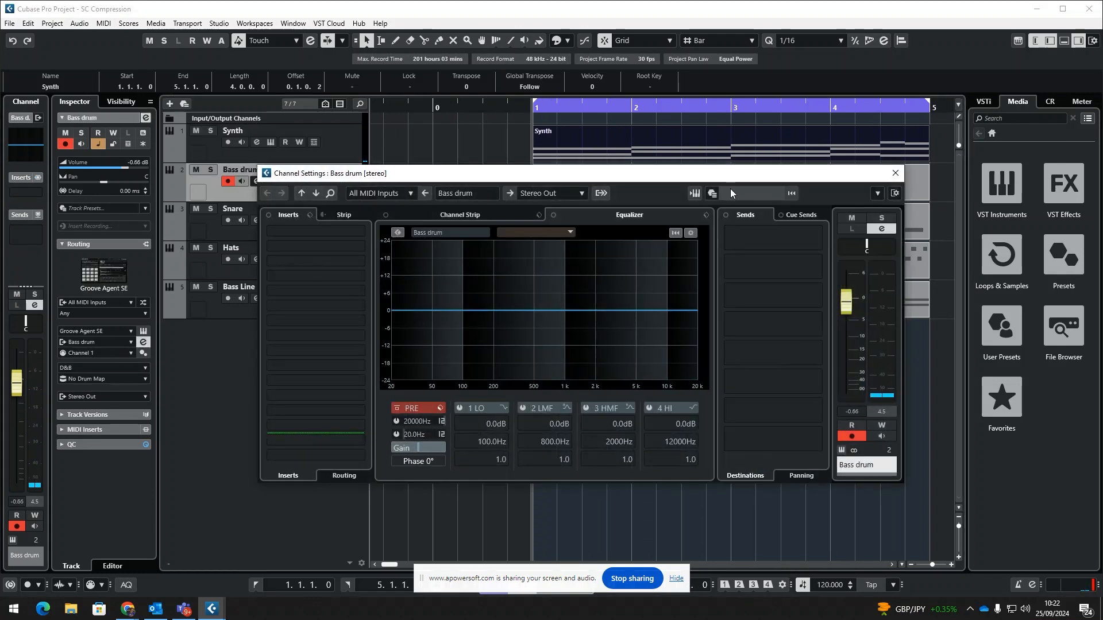
click(746, 236)
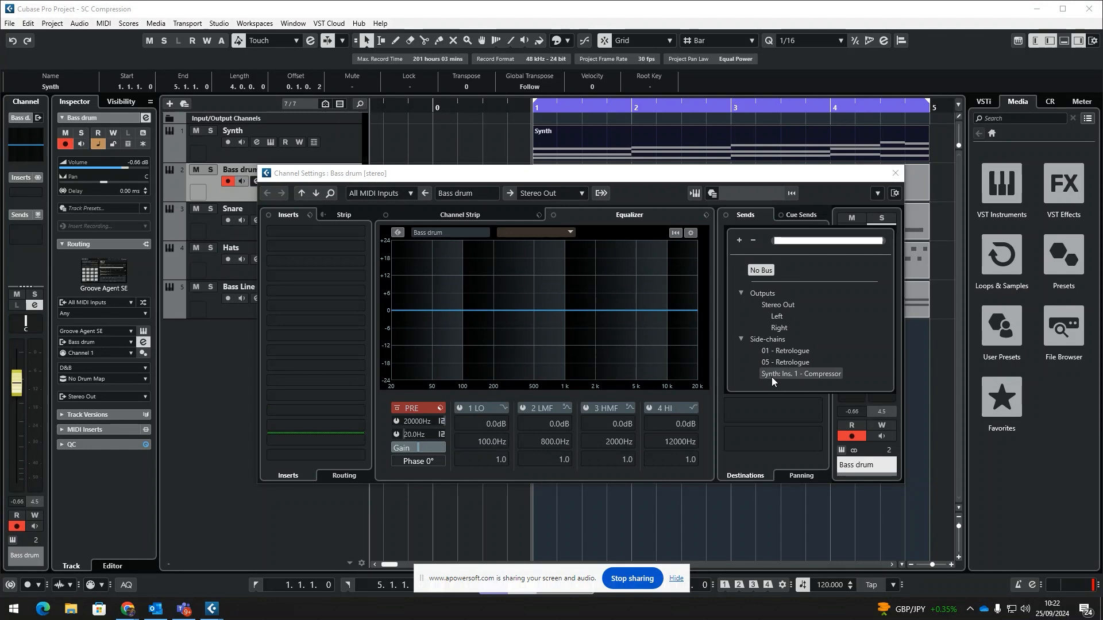
click(802, 373)
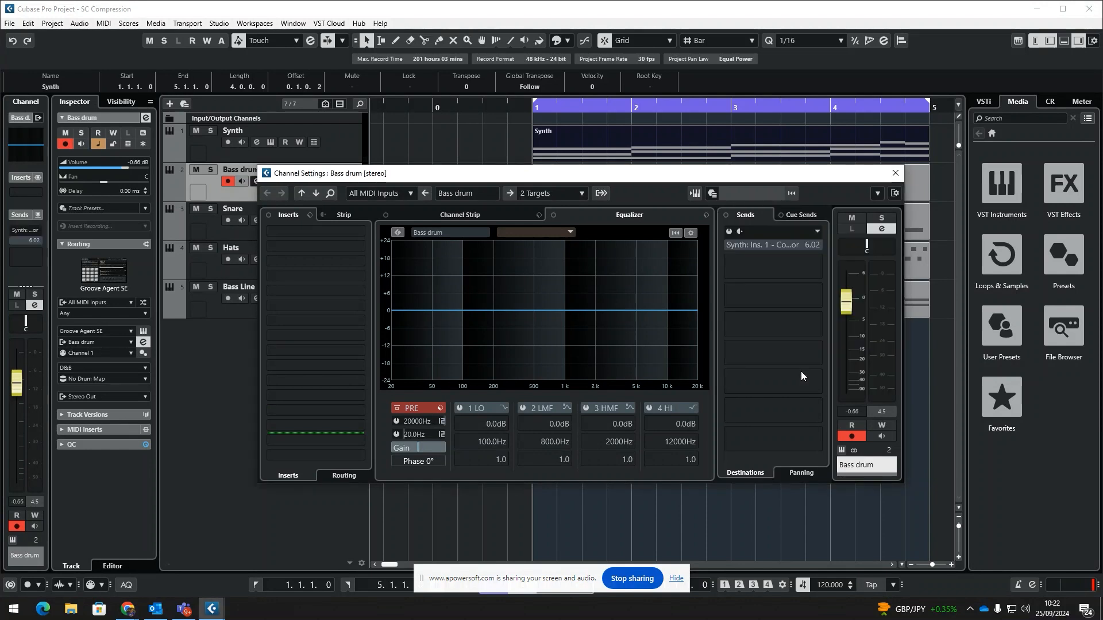
- Enable the Bass drum's side-chain send with its level at 6.02 dB and close the channel settings
click(730, 234)
mouse_move(813, 245)
mouse_down()
mouse_move(768, 244)
mouse_move(821, 247)
mouse_up()
double_click(812, 246)
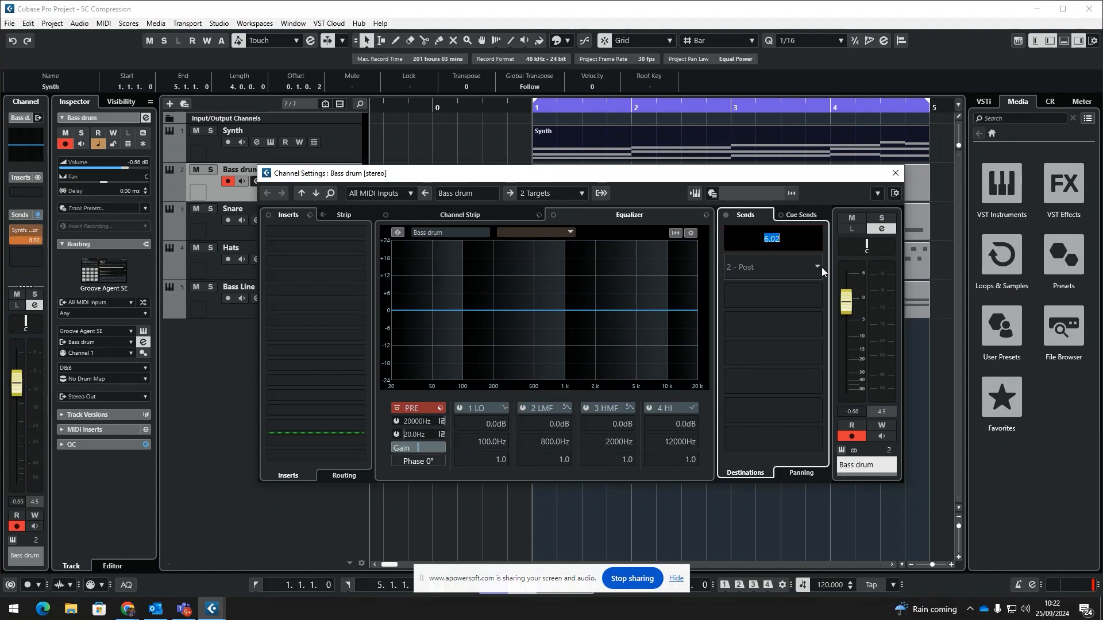
text(0)
key(Return)
mouse_move(794, 246)
mouse_down()
mouse_move(830, 251)
mouse_move(812, 244)
mouse_up()
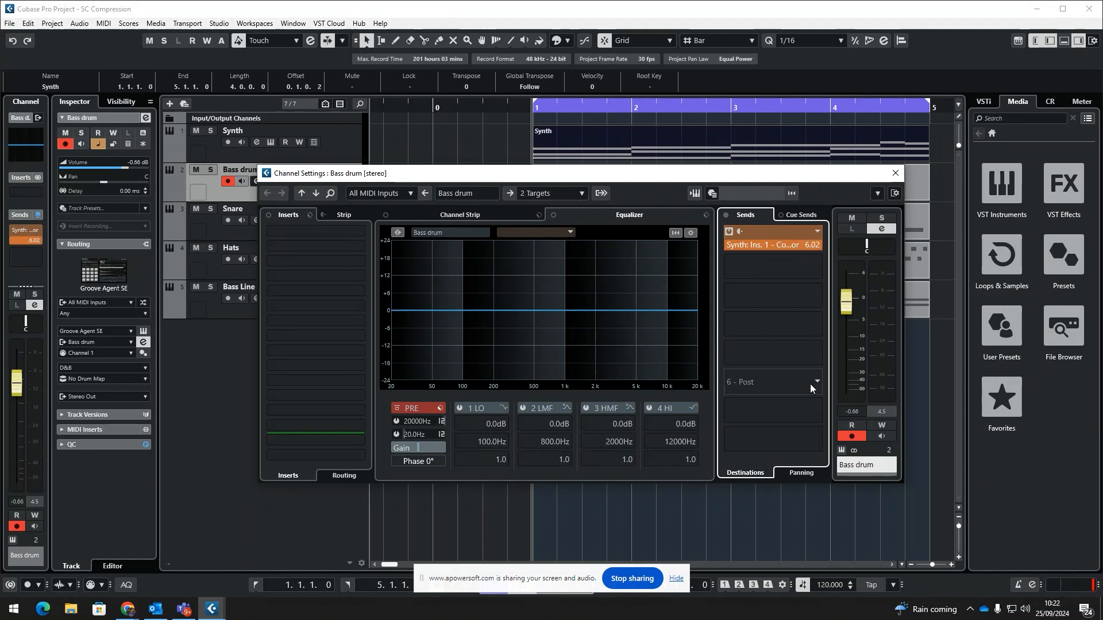
drag(706, 173, 630, 209)
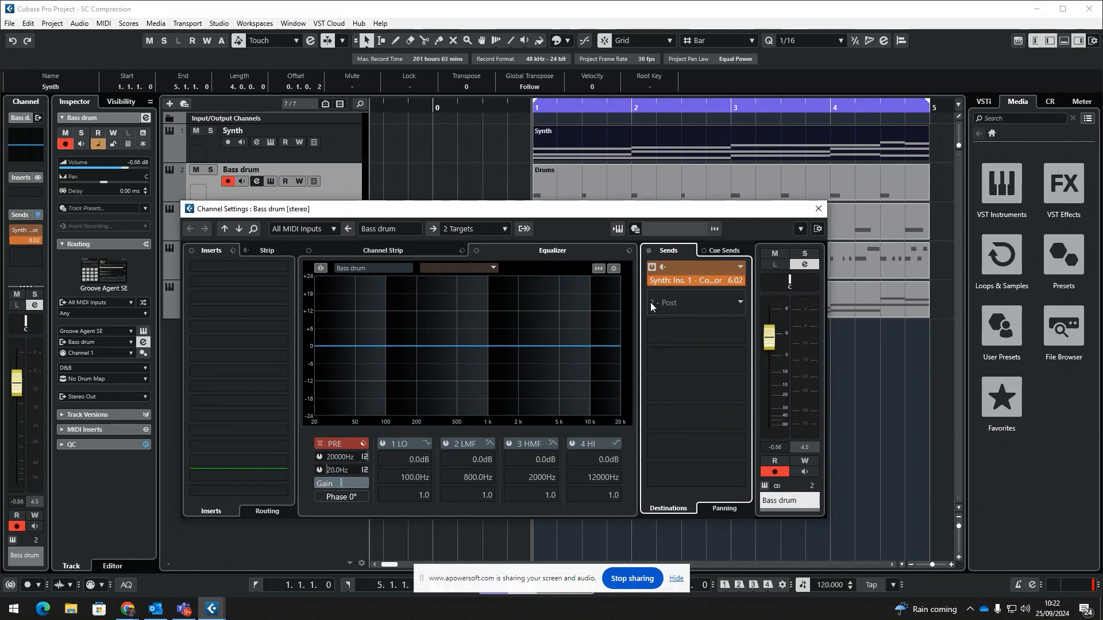
click(819, 210)
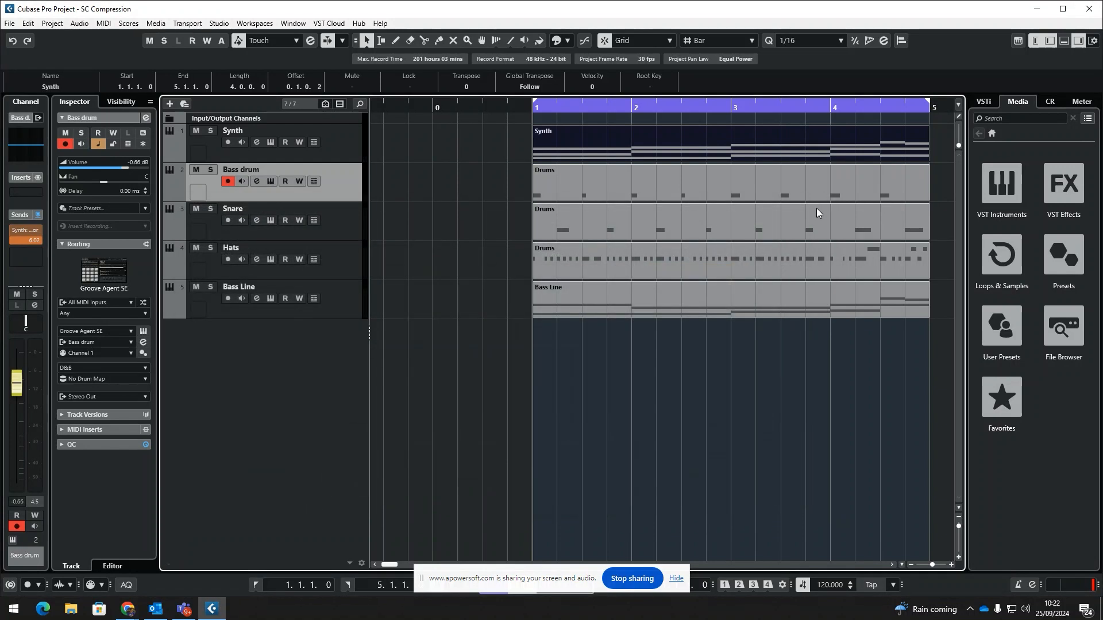
- Play the loop and mute the Snare, Hats and Bass Line tracks to isolate the Synth and Bass drum
key(space)
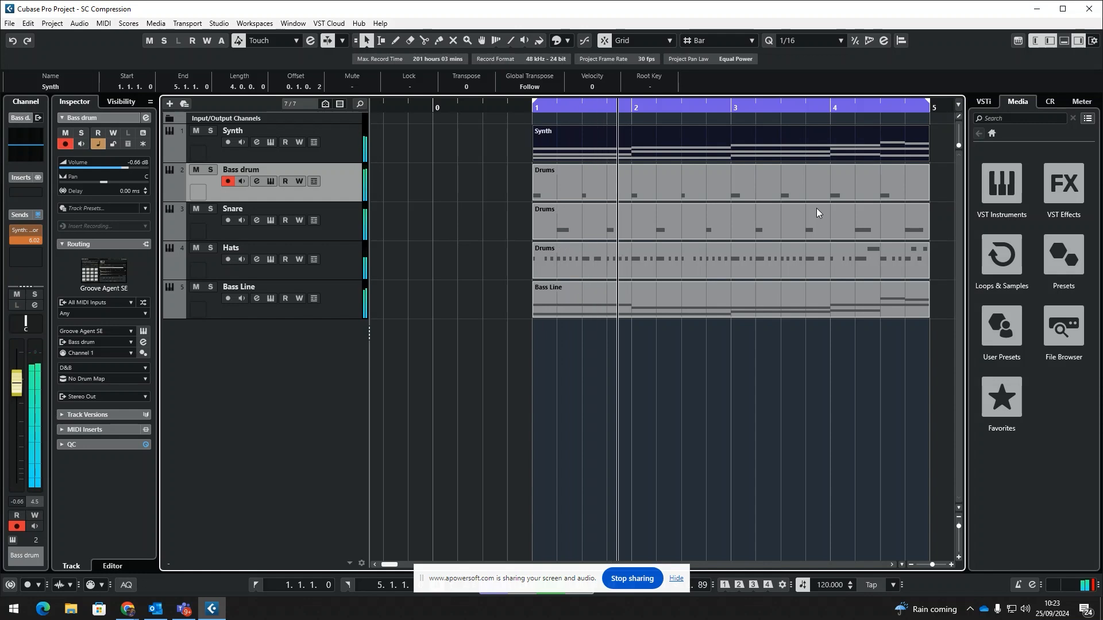
click(196, 210)
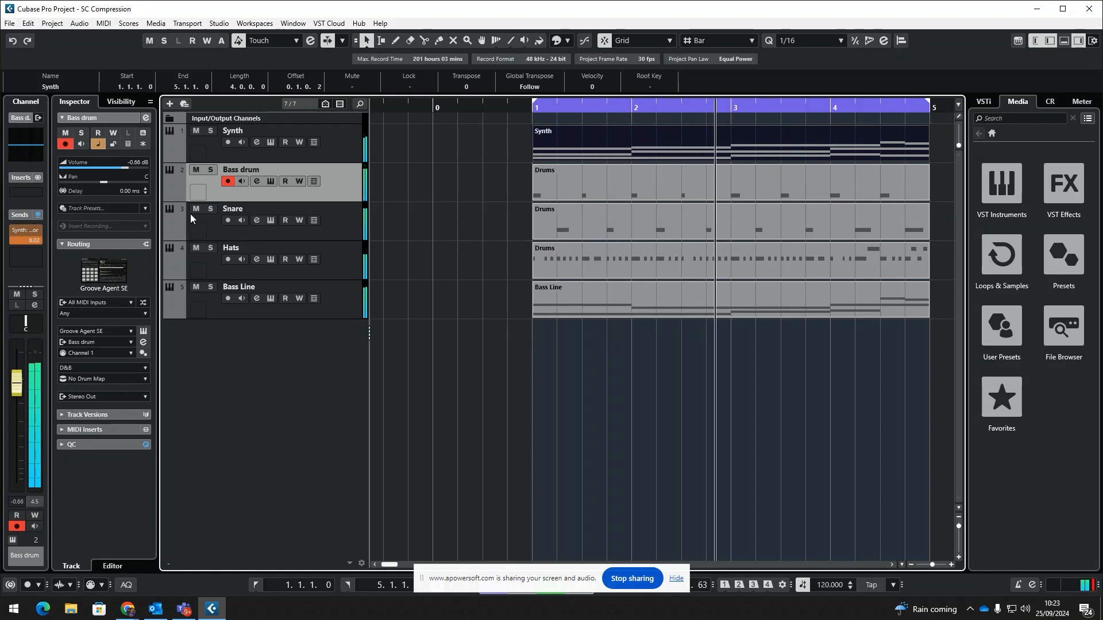
click(196, 248)
click(197, 286)
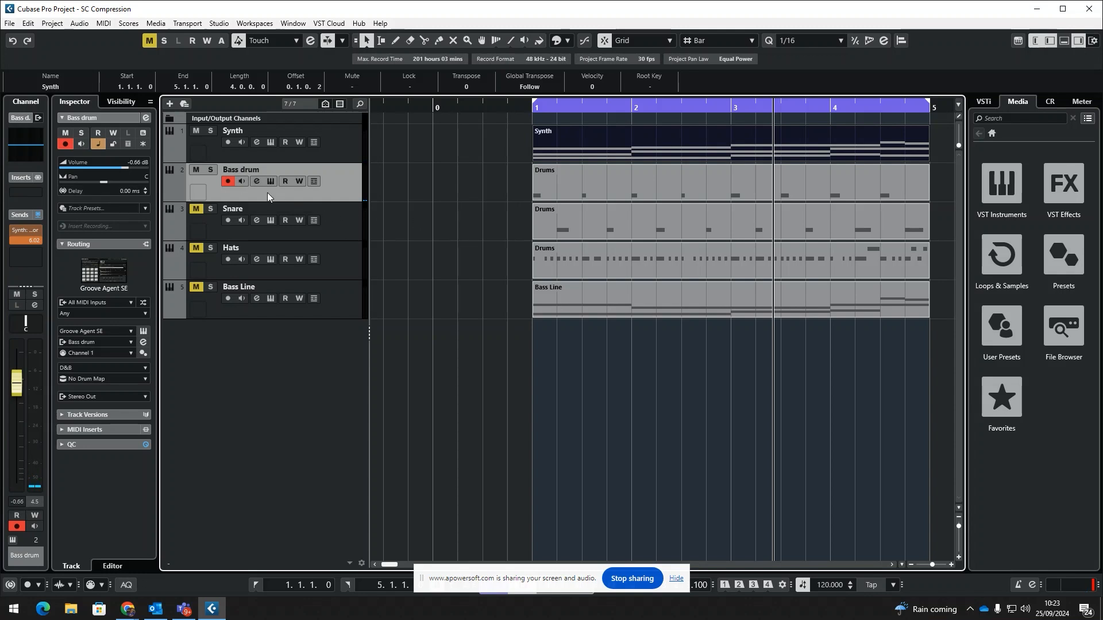
key(space)
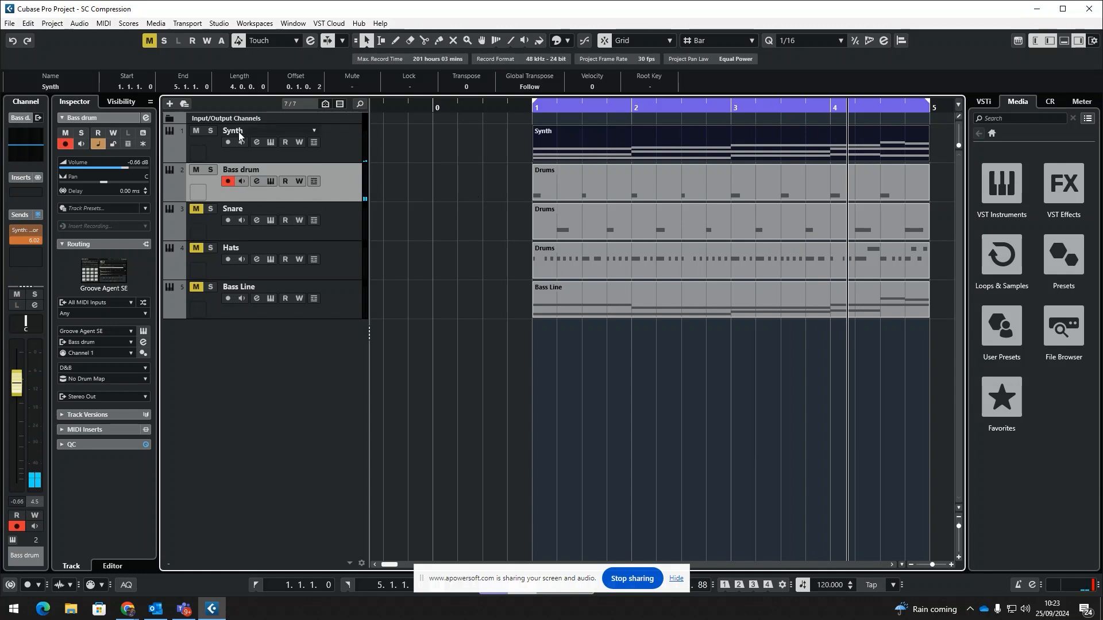
- In the Synth track's Compressor, set the ratio to about 4.76:1 and lower the threshold to -51.4 dB during playback
click(256, 142)
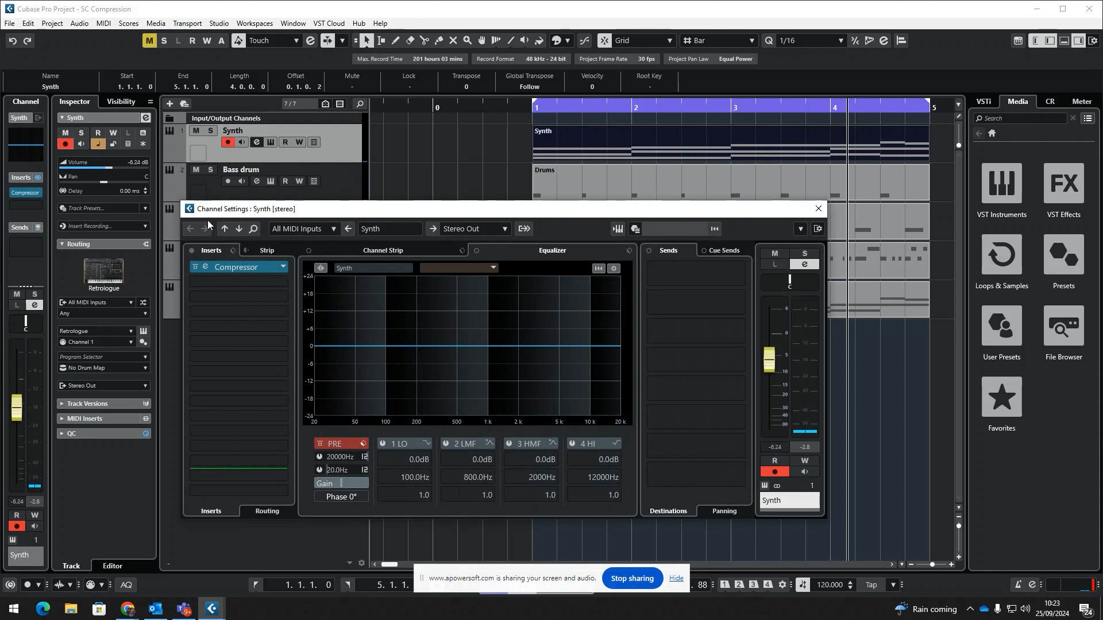
click(206, 267)
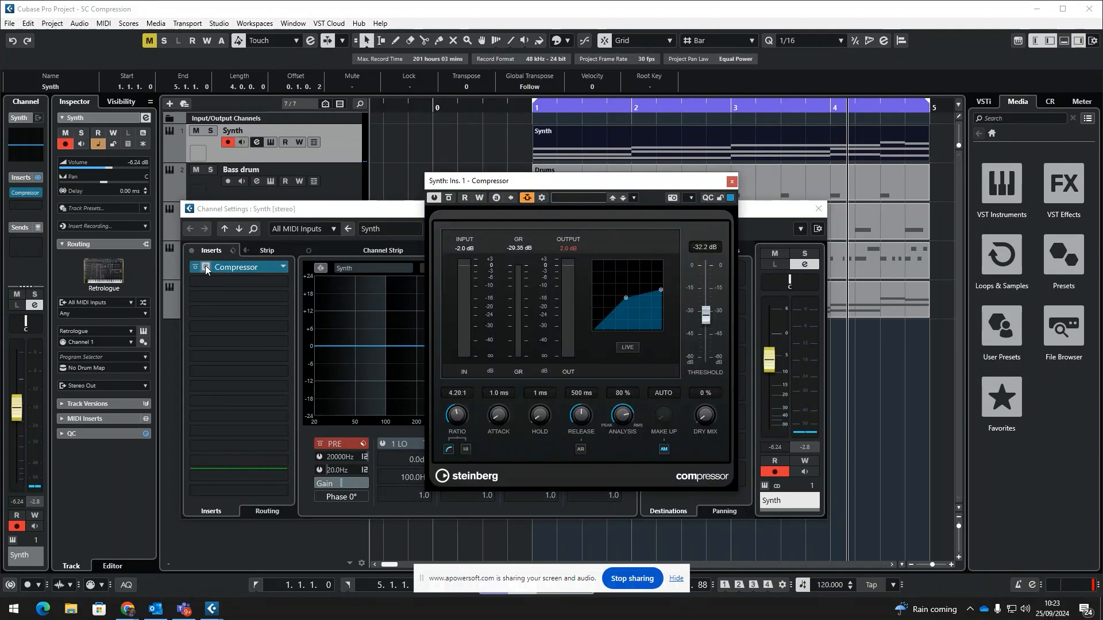
click(819, 209)
drag(665, 186, 696, 214)
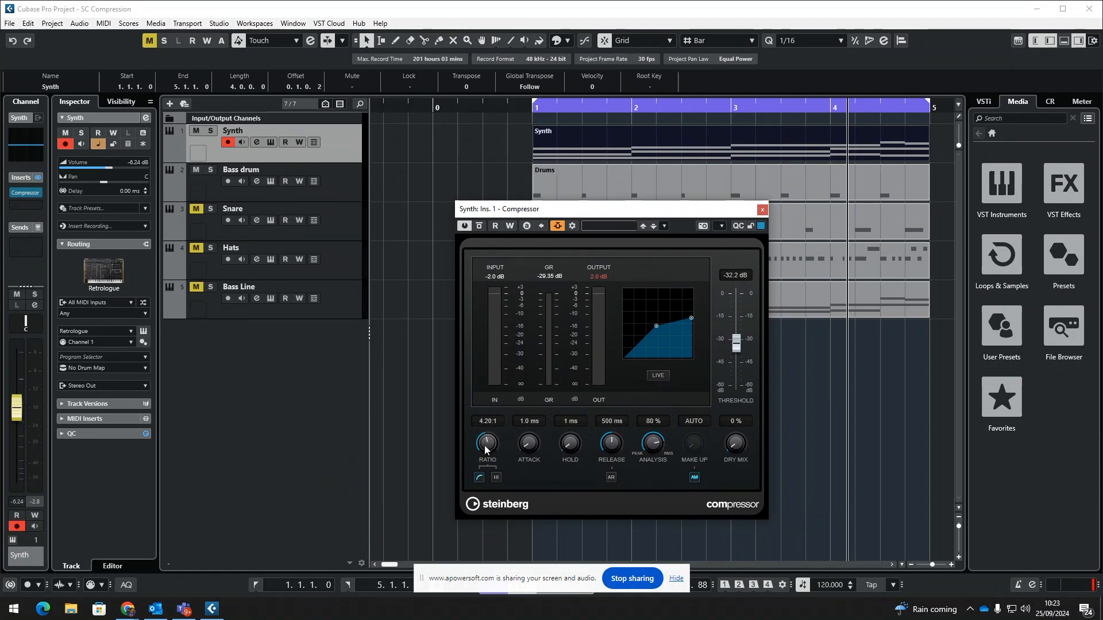
drag(487, 445, 488, 440)
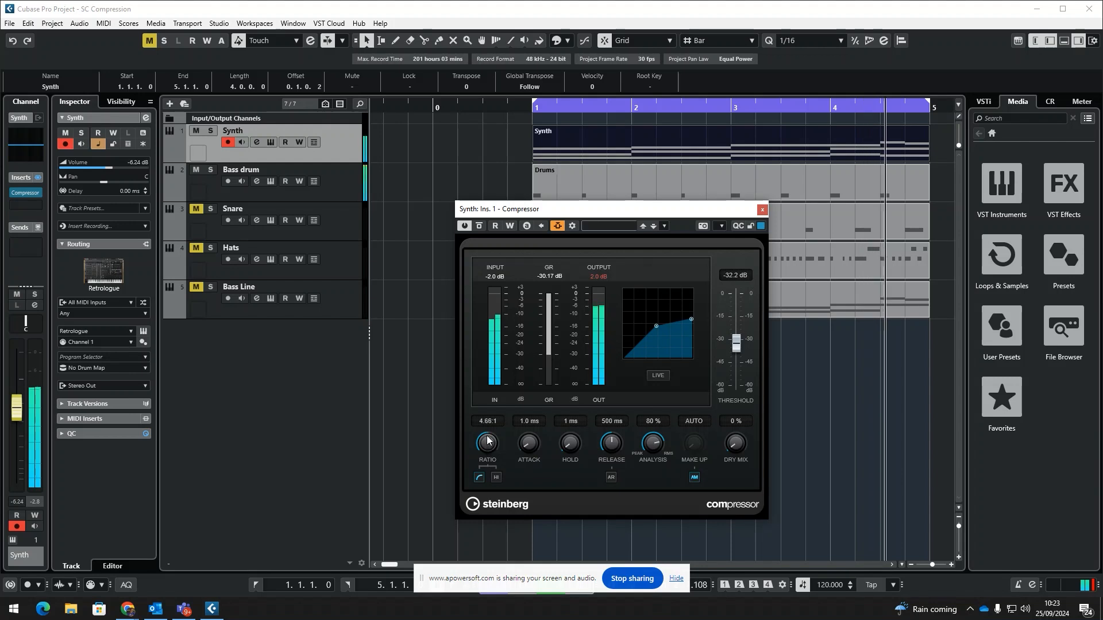
drag(738, 345, 739, 377)
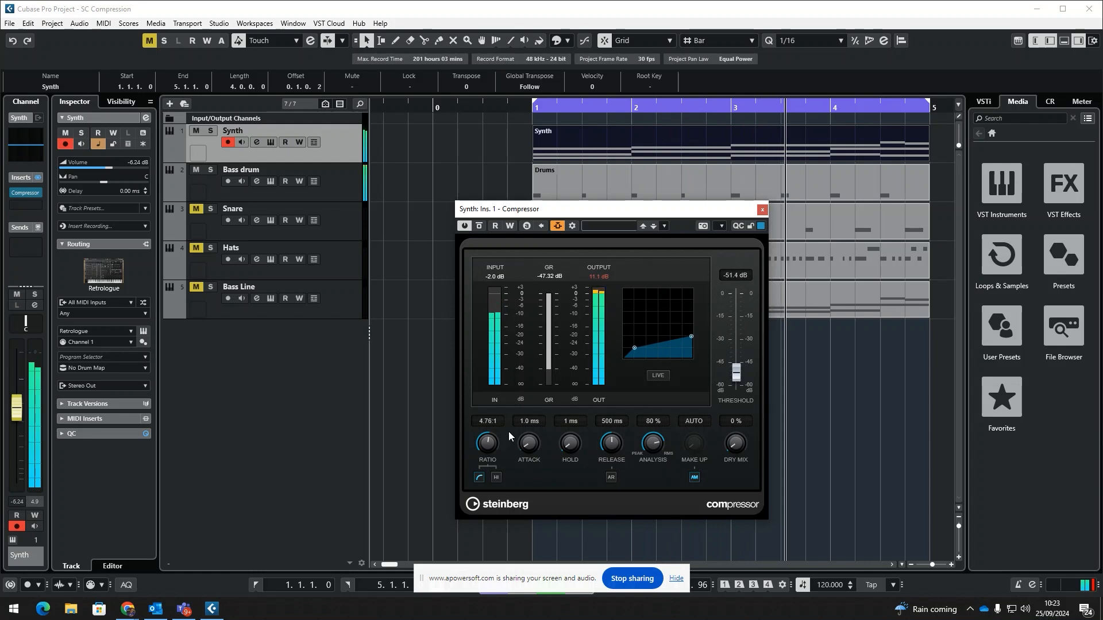
- Soften the side-chain ducking on the Synth by setting the threshold to -42.0 dB and the ratio to 2.35:1
drag(484, 441, 484, 444)
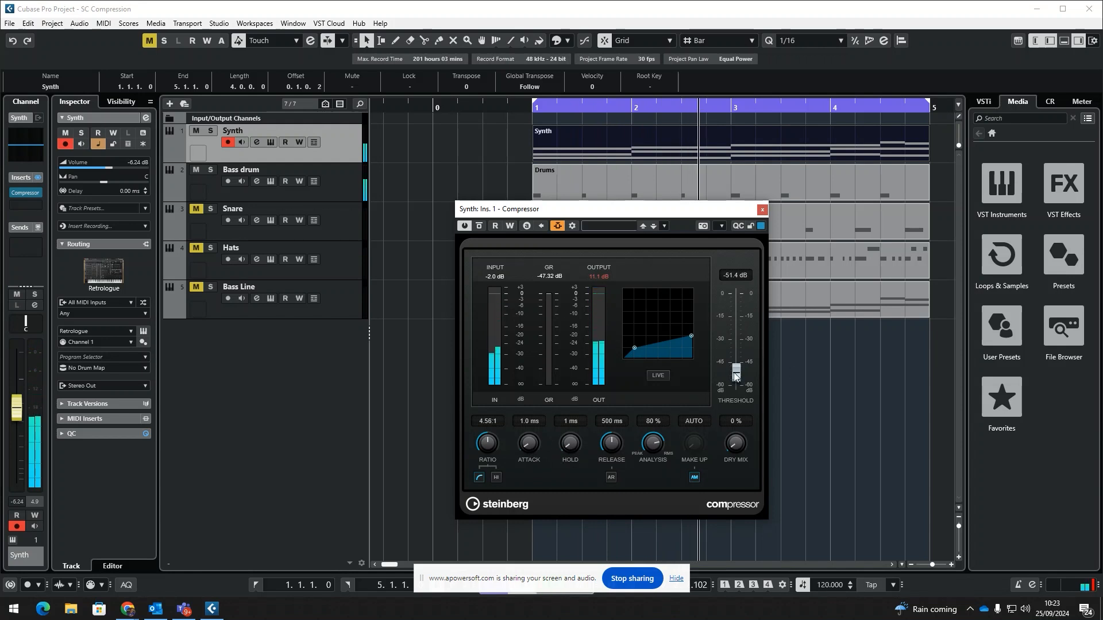
mouse_move(737, 379)
mouse_down()
mouse_move(737, 336)
mouse_move(737, 365)
mouse_up()
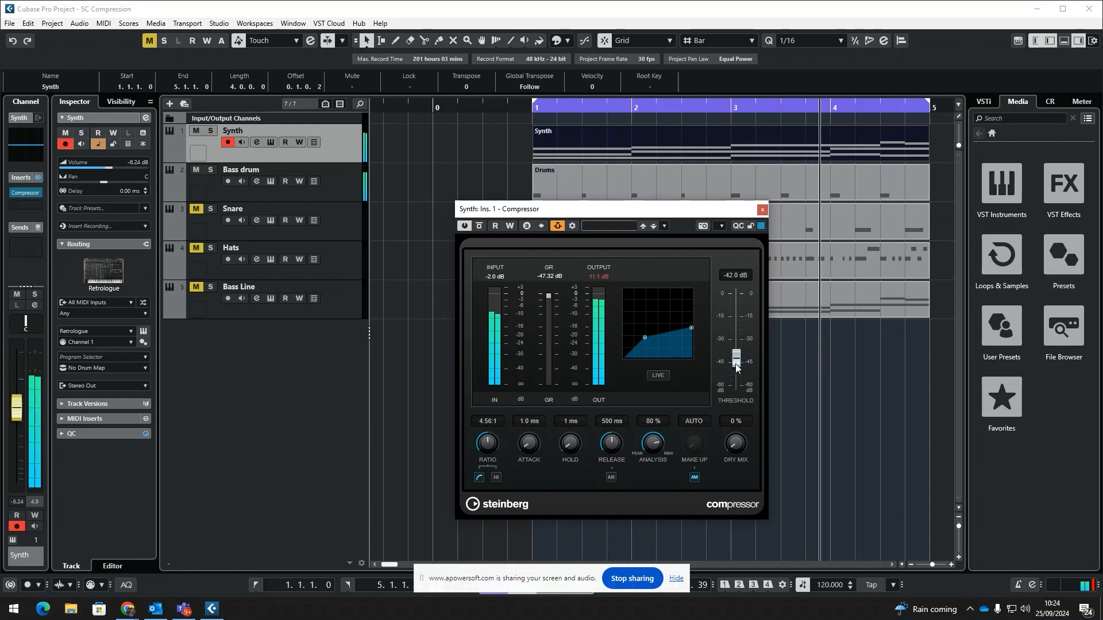
drag(469, 446, 485, 474)
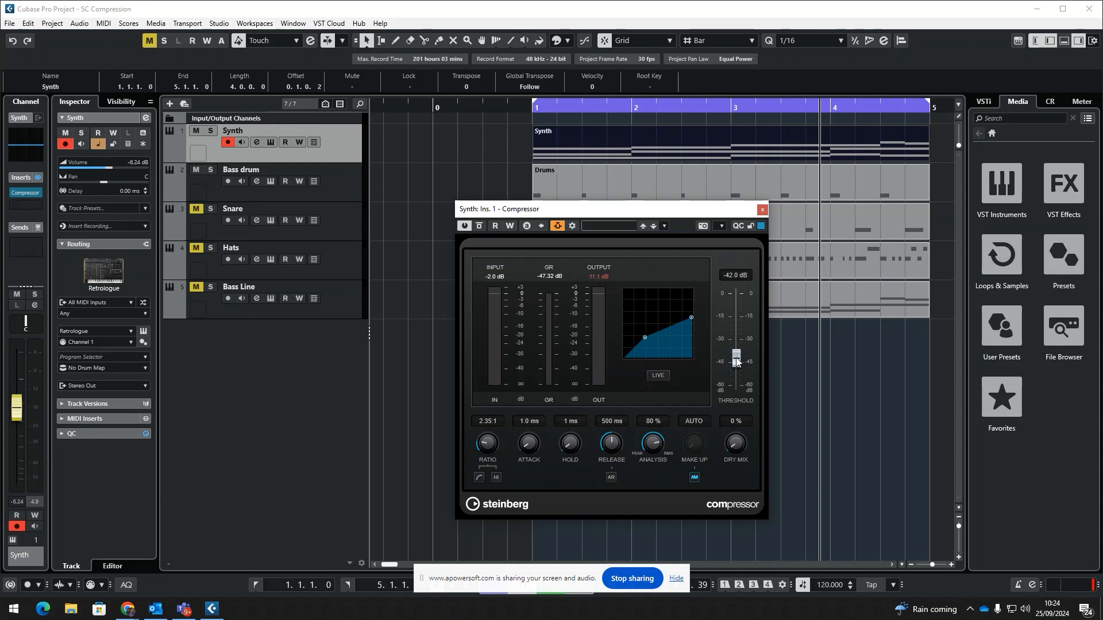
- Audition different threshold and ratio settings in the Synth's Compressor during playback, settling on -42.4 dB and 3.47:1
drag(726, 365, 726, 345)
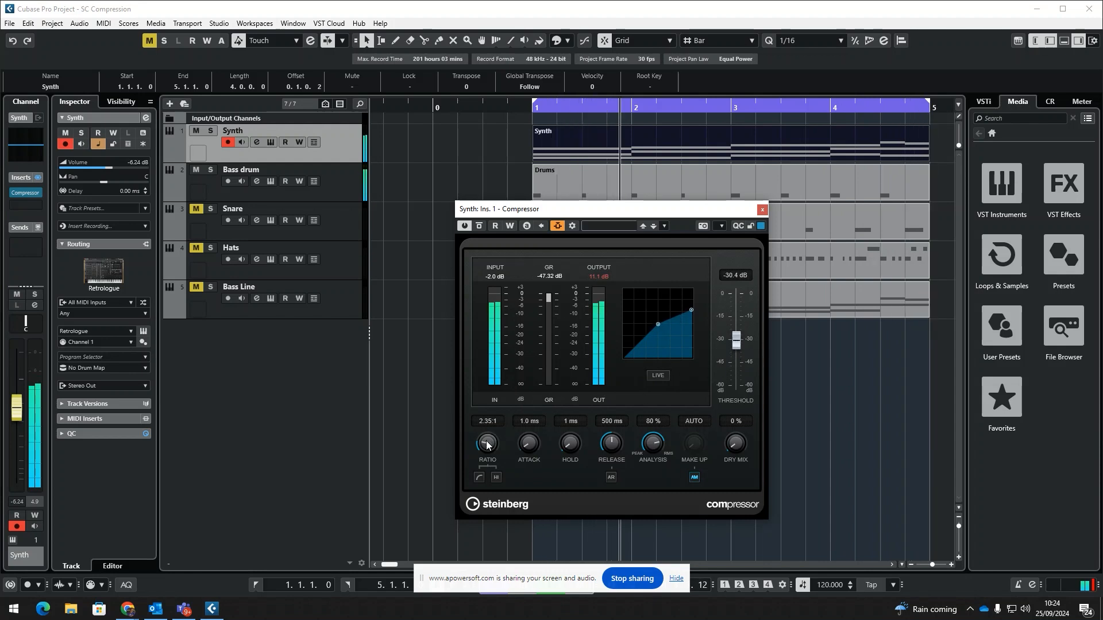
drag(484, 446, 484, 456)
drag(736, 341, 737, 361)
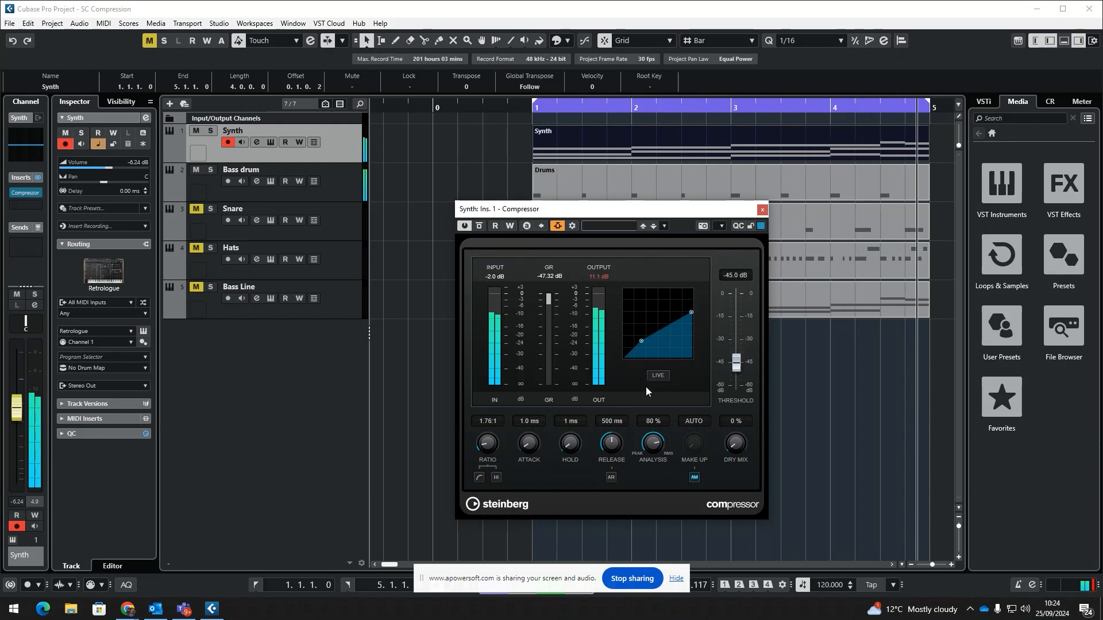
mouse_move(492, 444)
mouse_down()
mouse_move(491, 457)
mouse_move(486, 429)
mouse_move(487, 442)
mouse_up()
drag(739, 367, 739, 362)
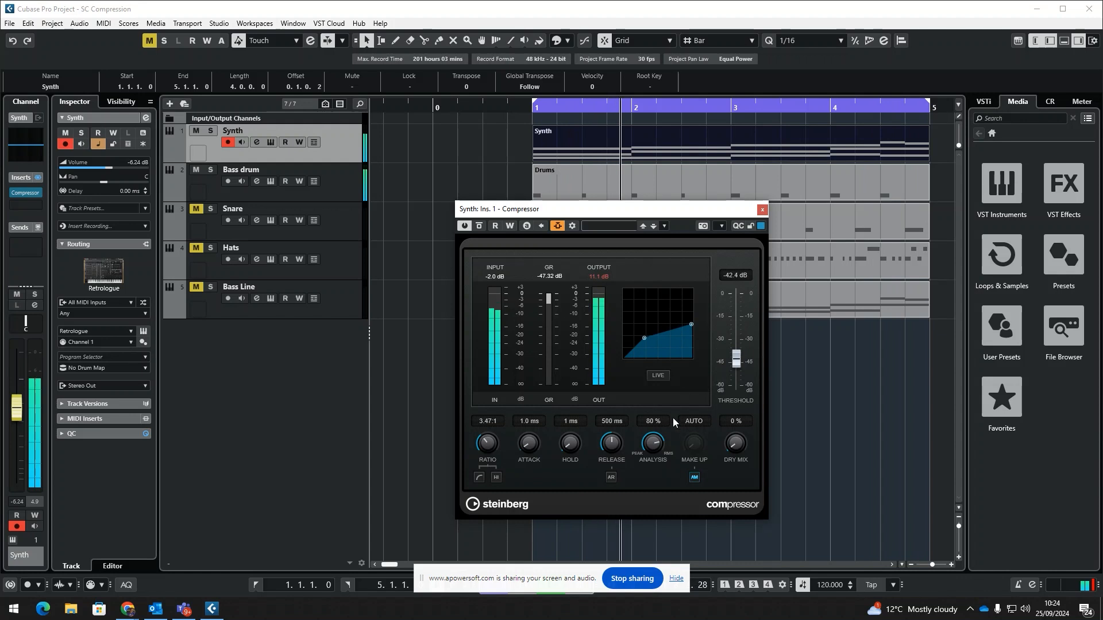
- Compare short and long release times in the Synth's Compressor, from 10 ms to 802 ms, settling on about 475 ms
mouse_move(610, 443)
mouse_down()
mouse_move(611, 459)
mouse_move(610, 447)
mouse_up()
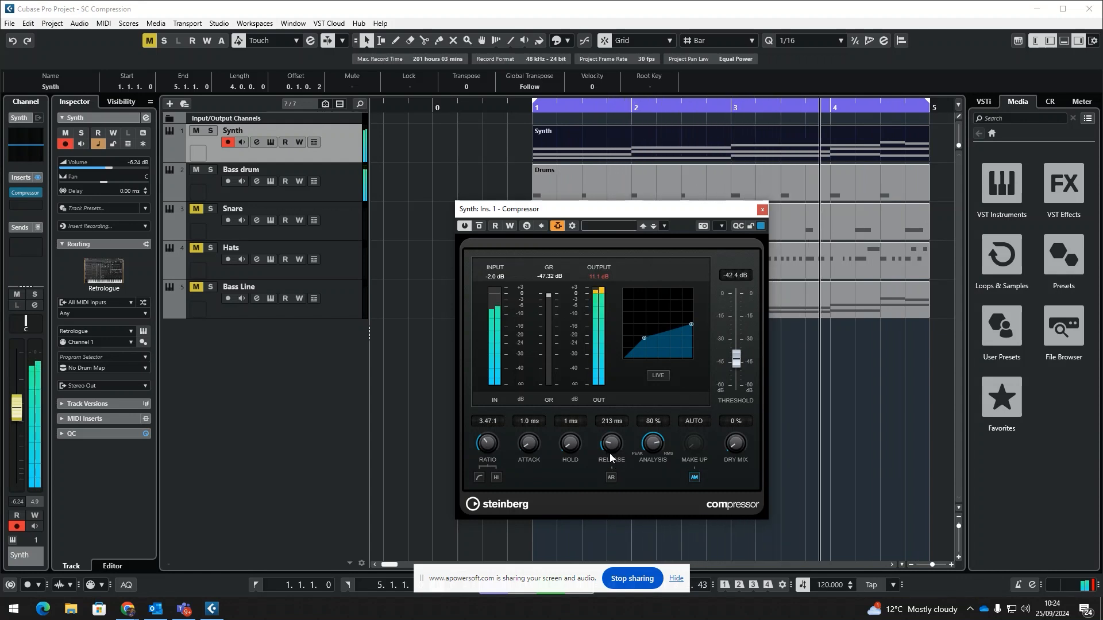
drag(608, 444, 611, 448)
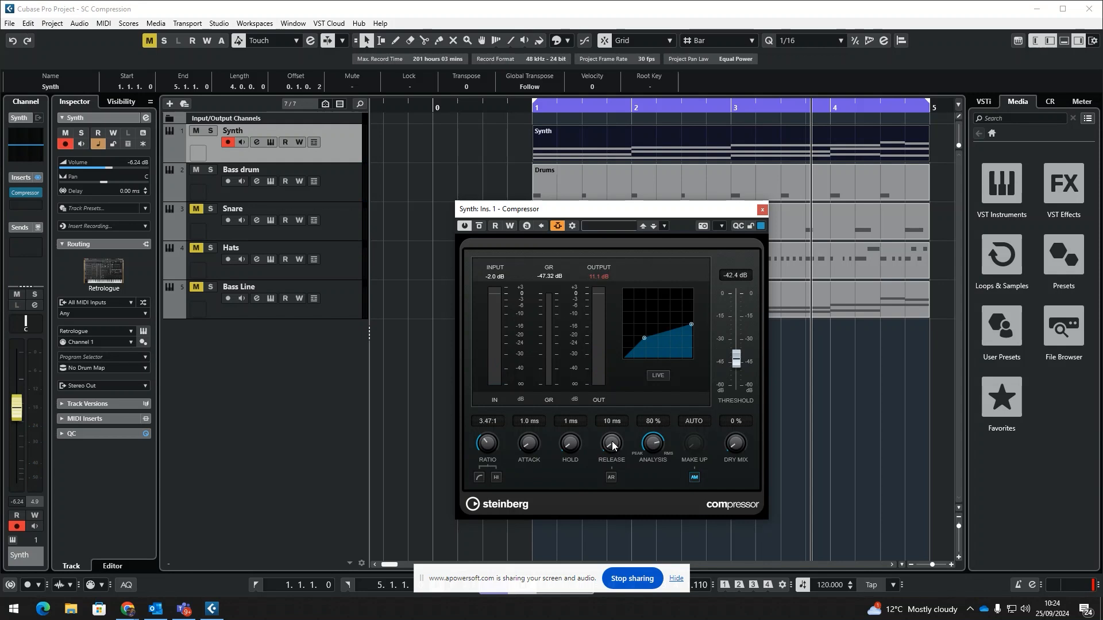
key(space)
mouse_move(612, 442)
mouse_down()
mouse_move(612, 421)
mouse_move(614, 444)
mouse_up()
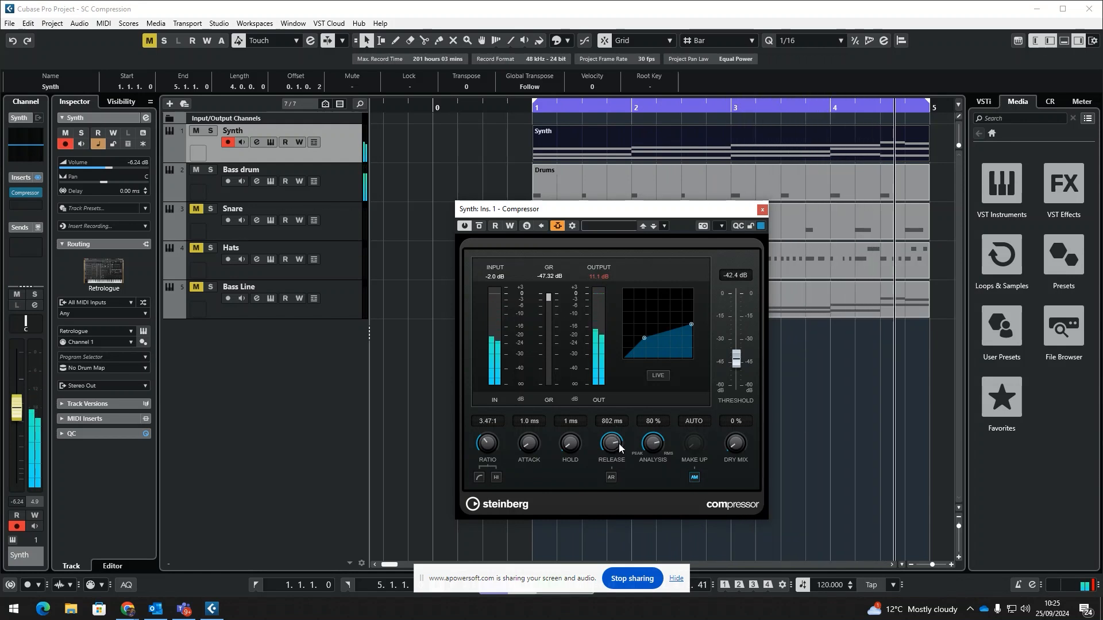
drag(616, 443, 616, 509)
drag(610, 450, 609, 411)
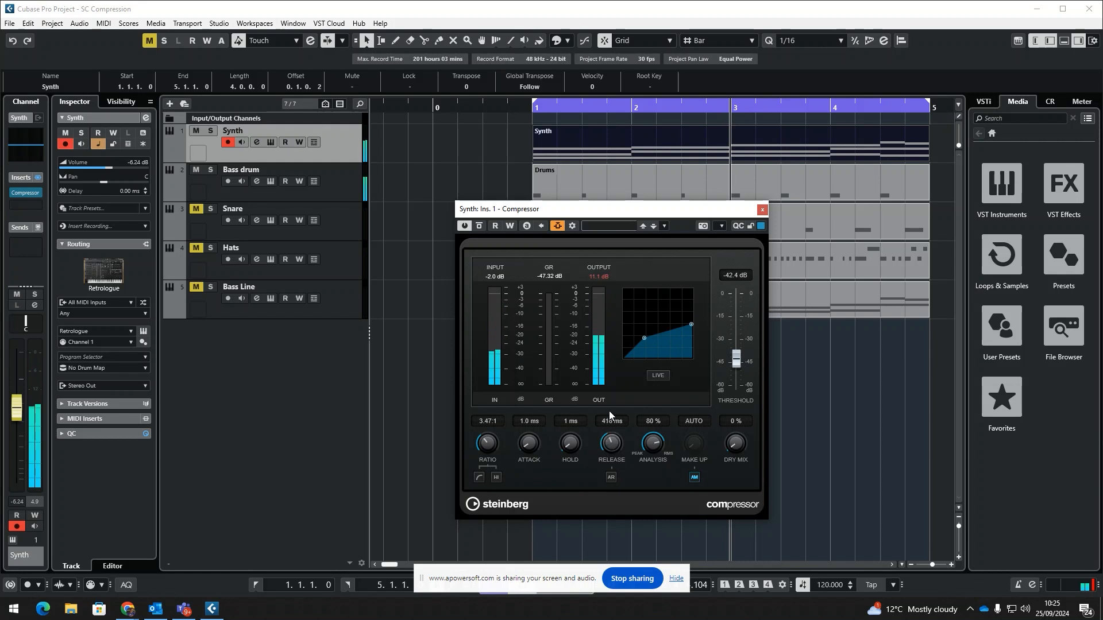
- Compare slow attack times up to 100.0 ms in the Synth's Compressor, and finish with the attack at 0.1 ms
drag(526, 450, 528, 412)
drag(529, 450, 530, 432)
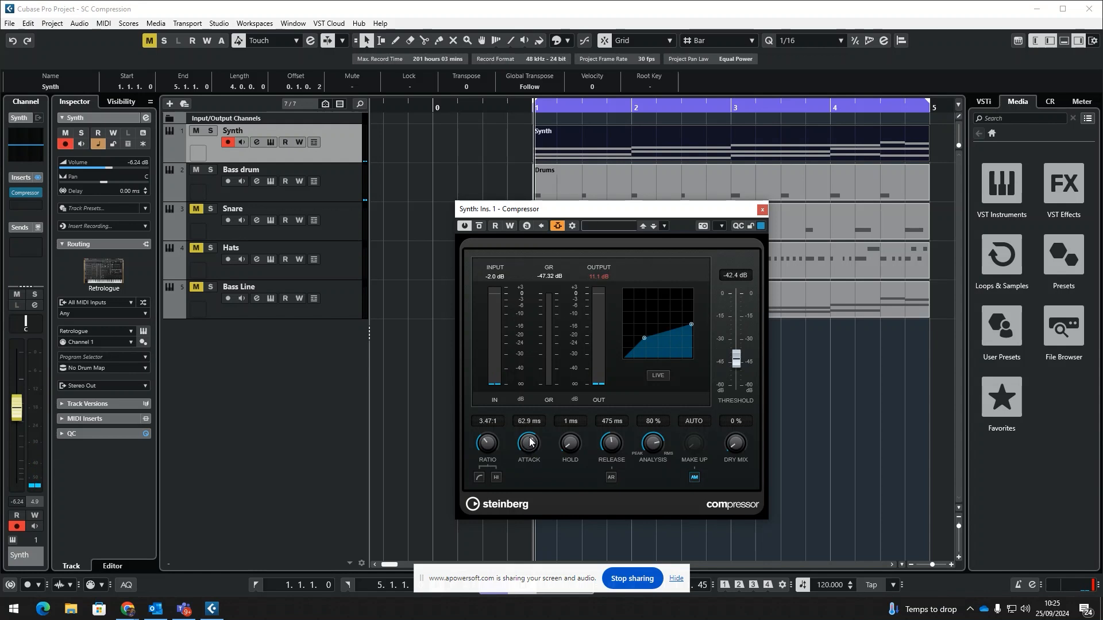
key(space)
drag(529, 445, 529, 438)
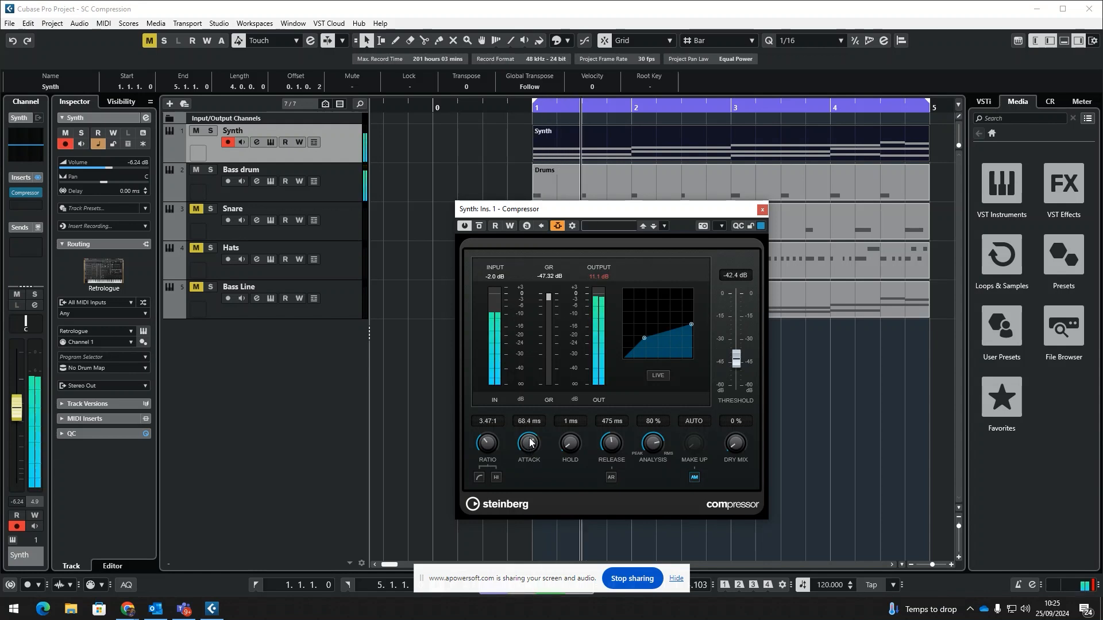
drag(529, 444, 521, 506)
drag(526, 449, 532, 345)
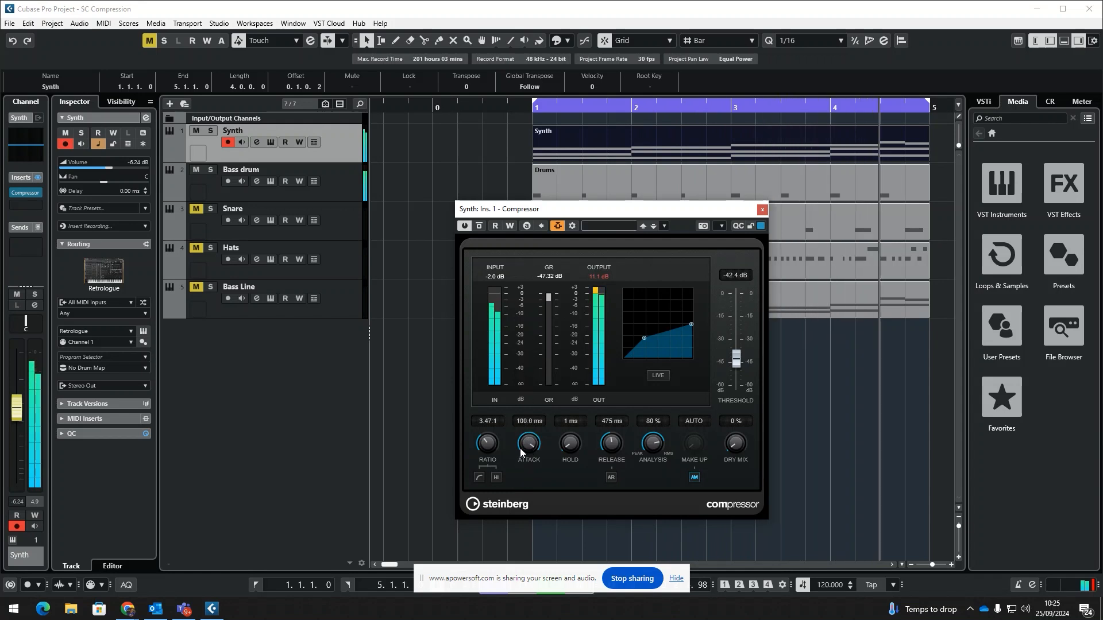
drag(519, 447, 526, 555)
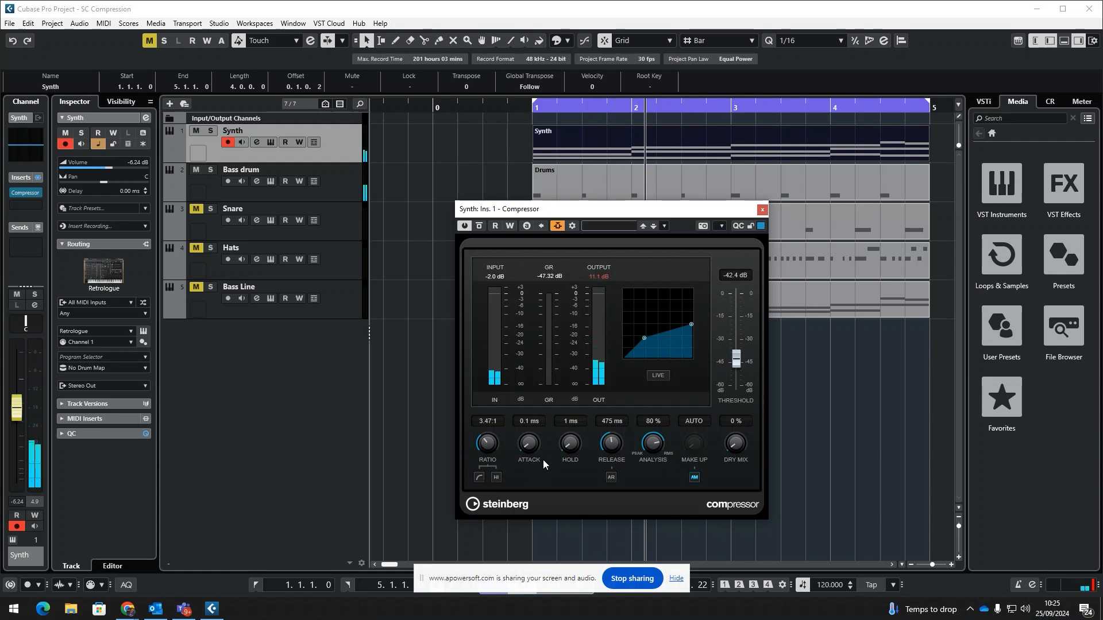
- Switch off automatic make-up gain and set threshold -48.8 dB, ratio 4.59:1, release 10 ms and make-up 9.4 dB in the Synth's Compressor
click(695, 477)
drag(693, 449, 685, 387)
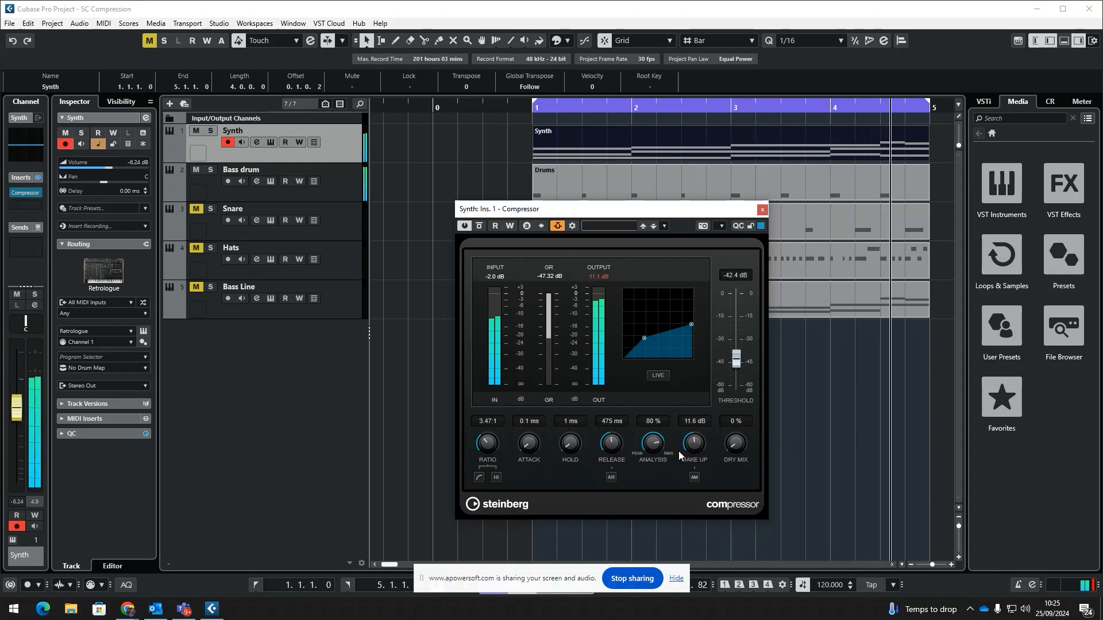
drag(737, 359, 737, 373)
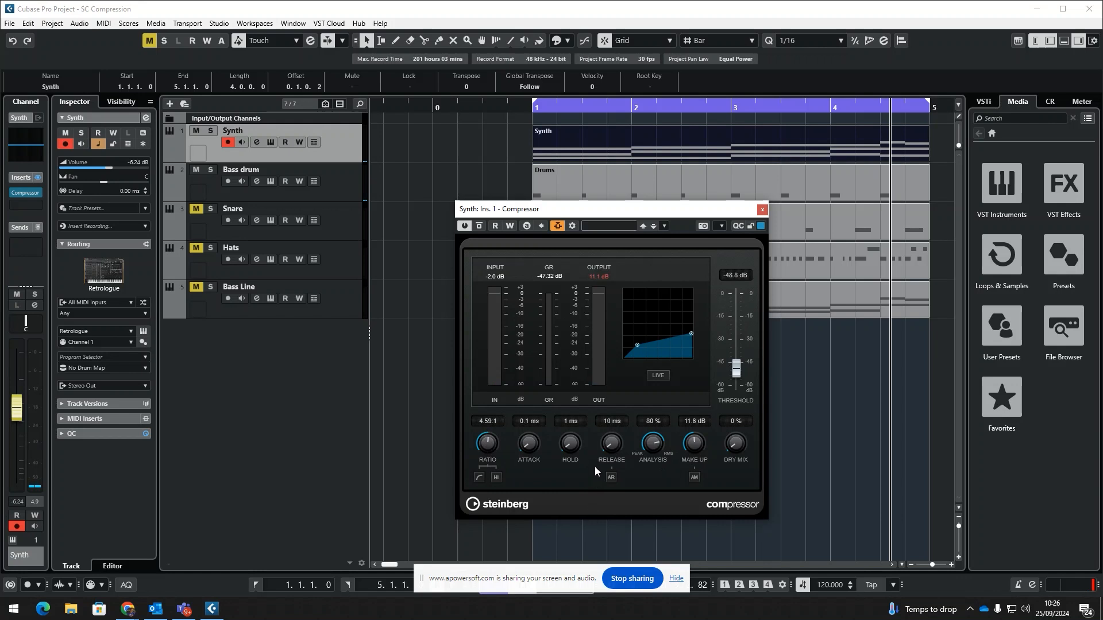
key(space)
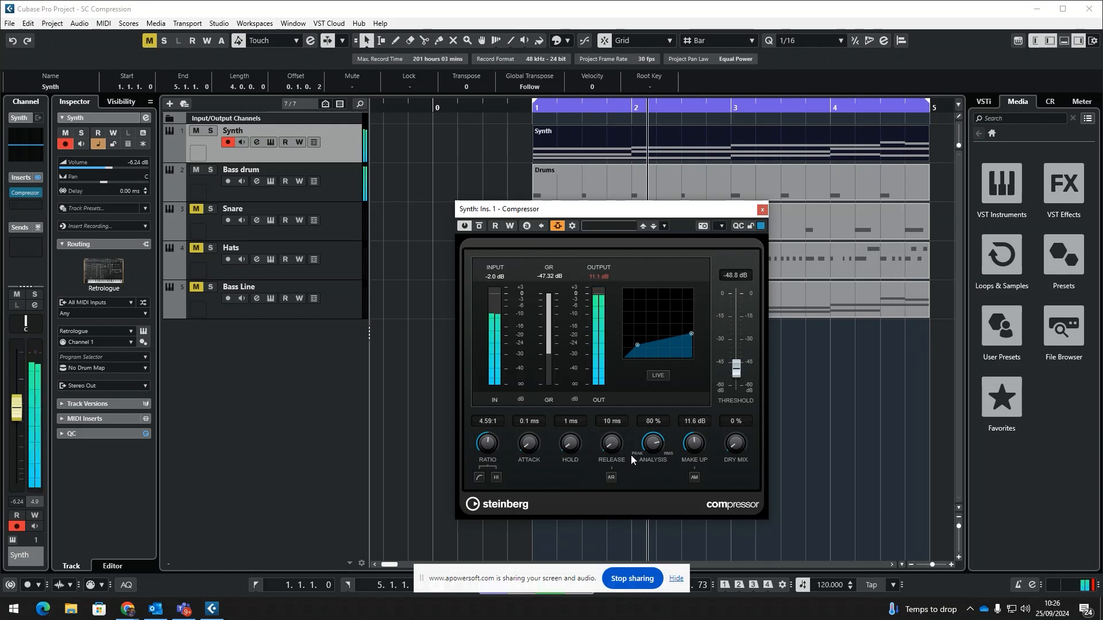
drag(693, 438, 691, 443)
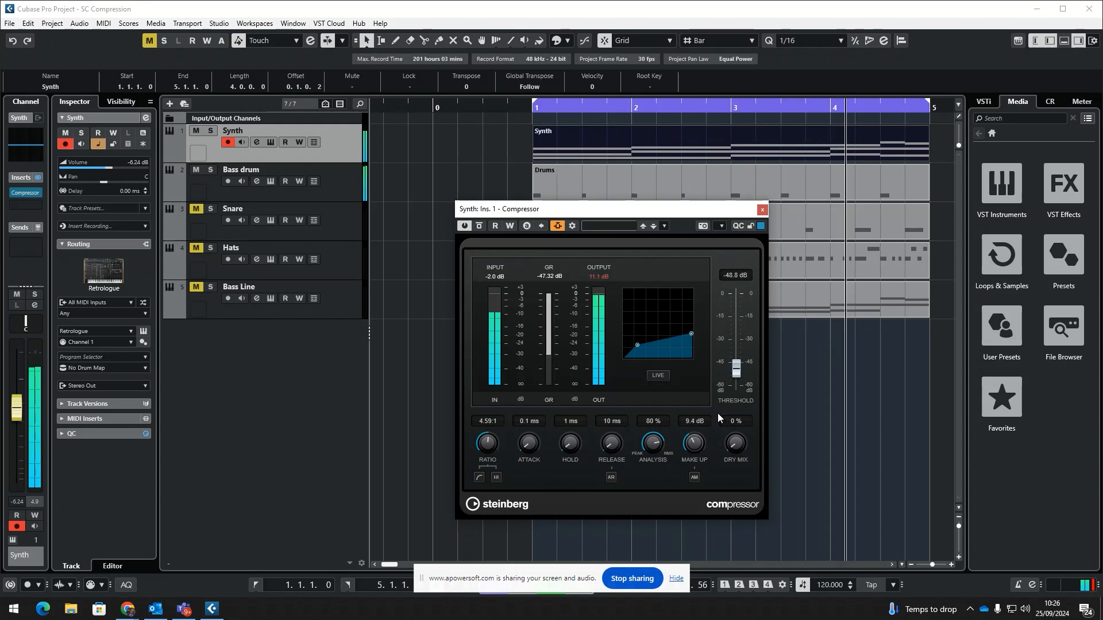
- Unmute all tracks, try thresholds down to -60.0 dB before settling on -47.6 dB, and close the Synth's Compressor
drag(737, 378, 739, 419)
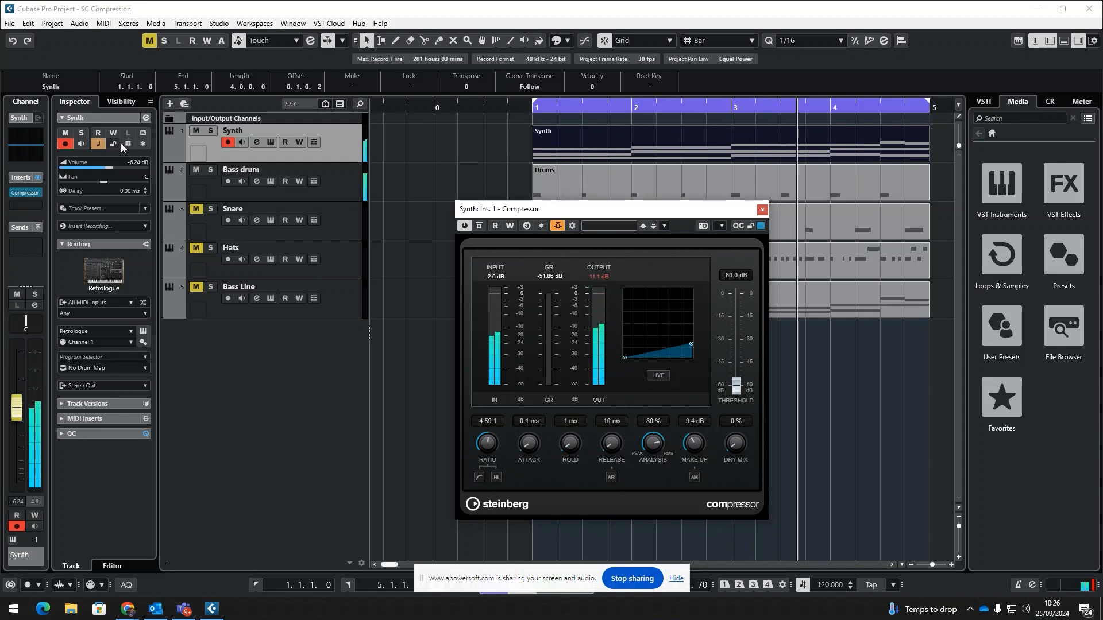
click(150, 41)
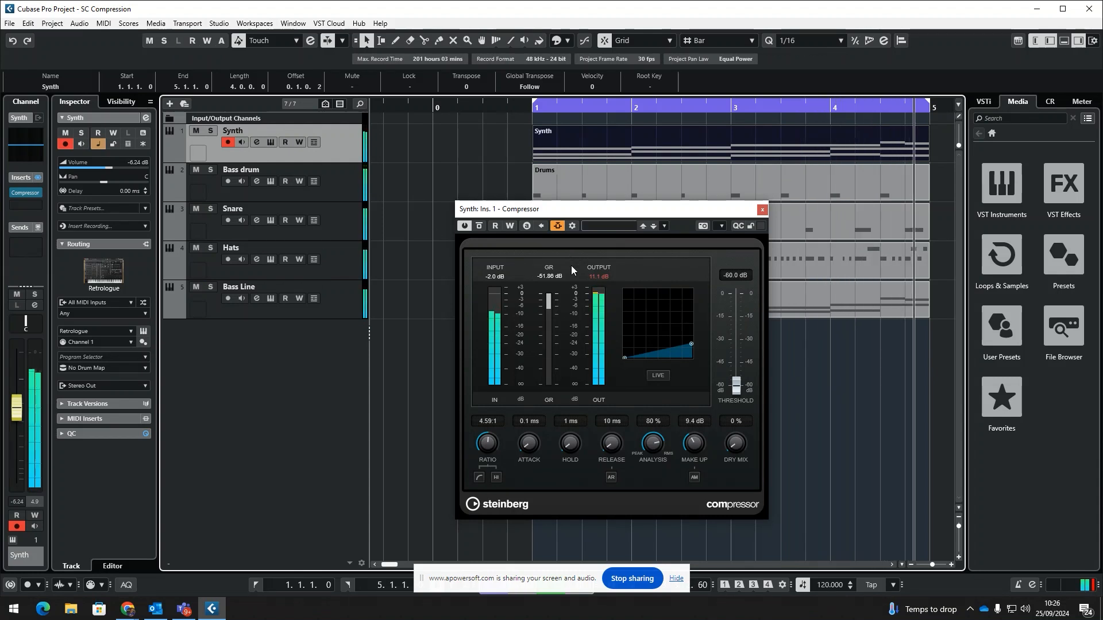
drag(739, 390, 733, 377)
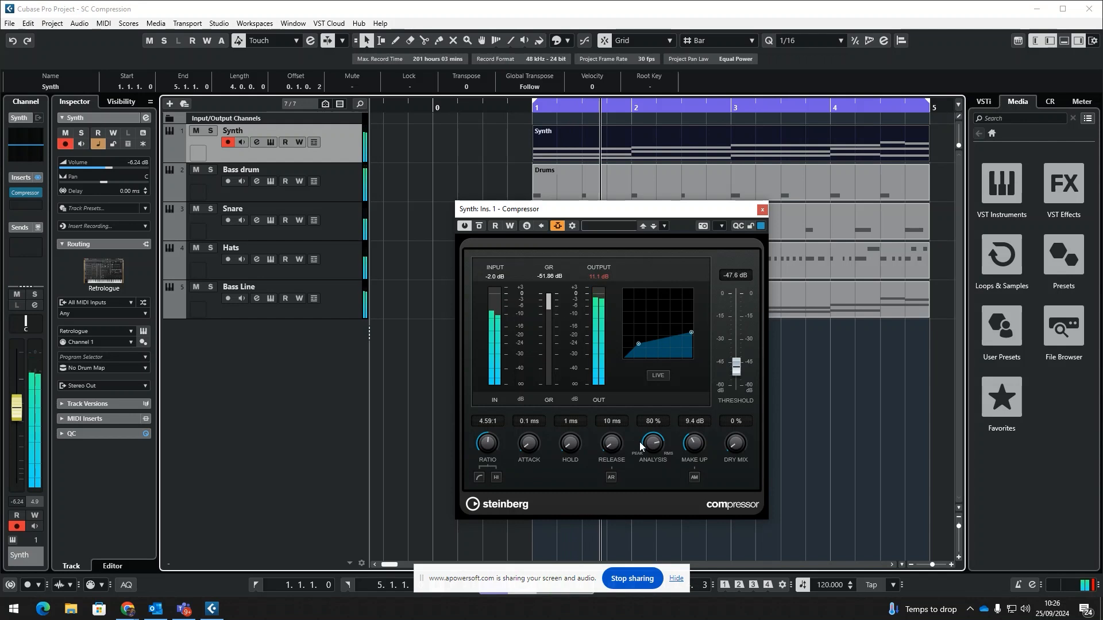
click(762, 210)
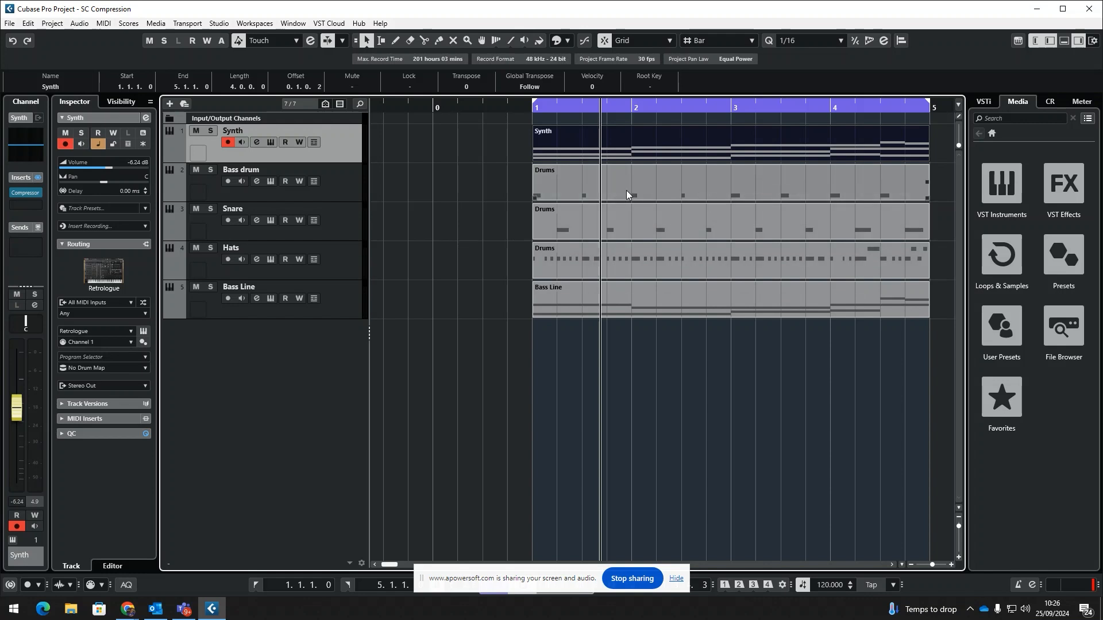
- Select the Drums part on the Bass drum track and set the grid type to Beat
drag(625, 188, 655, 185)
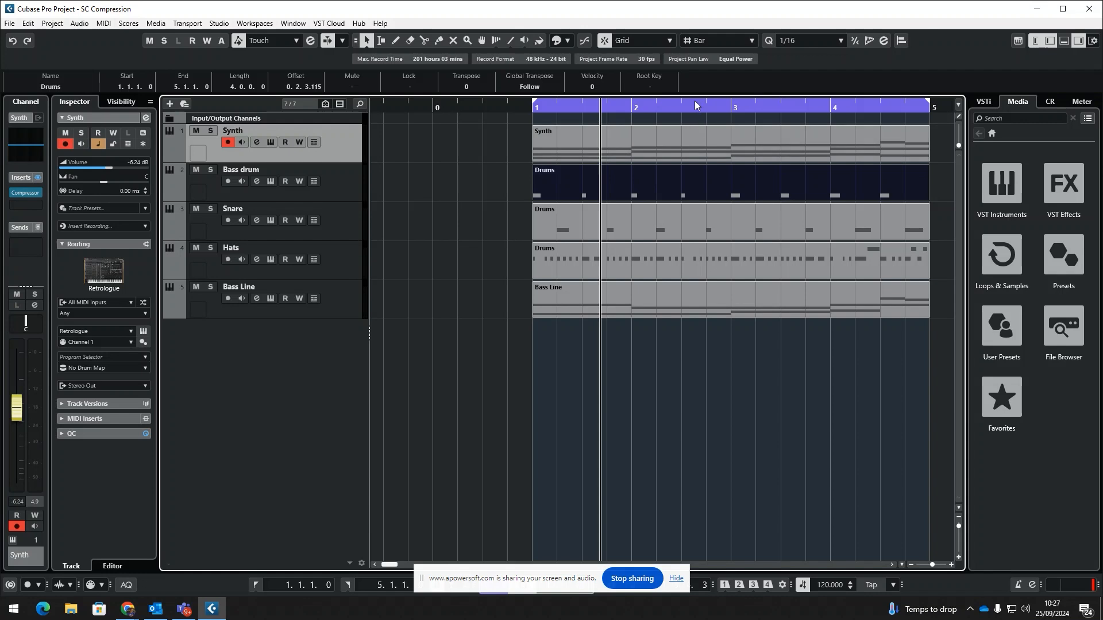
click(725, 39)
click(712, 67)
alt+click(607, 172)
alt+click(605, 172)
alt+click(608, 171)
mouse_move(598, 171)
mouse_down()
mouse_move(580, 172)
mouse_move(597, 177)
mouse_up()
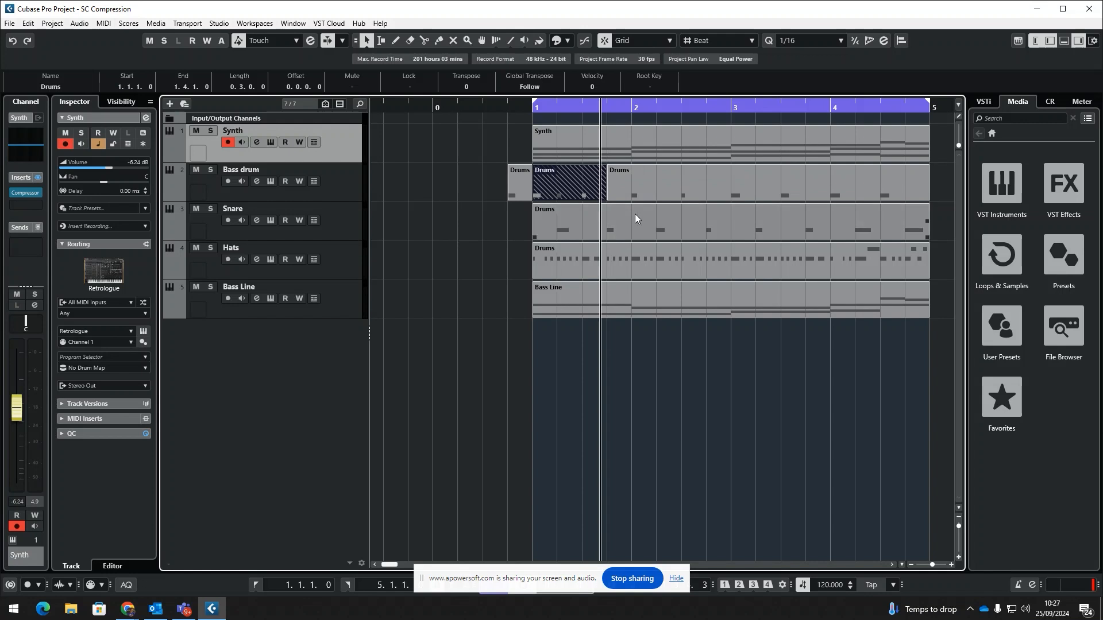
key(ctrl+z)
key(ctrl+z)
key(ctrl+z)
key(ctrl+z)
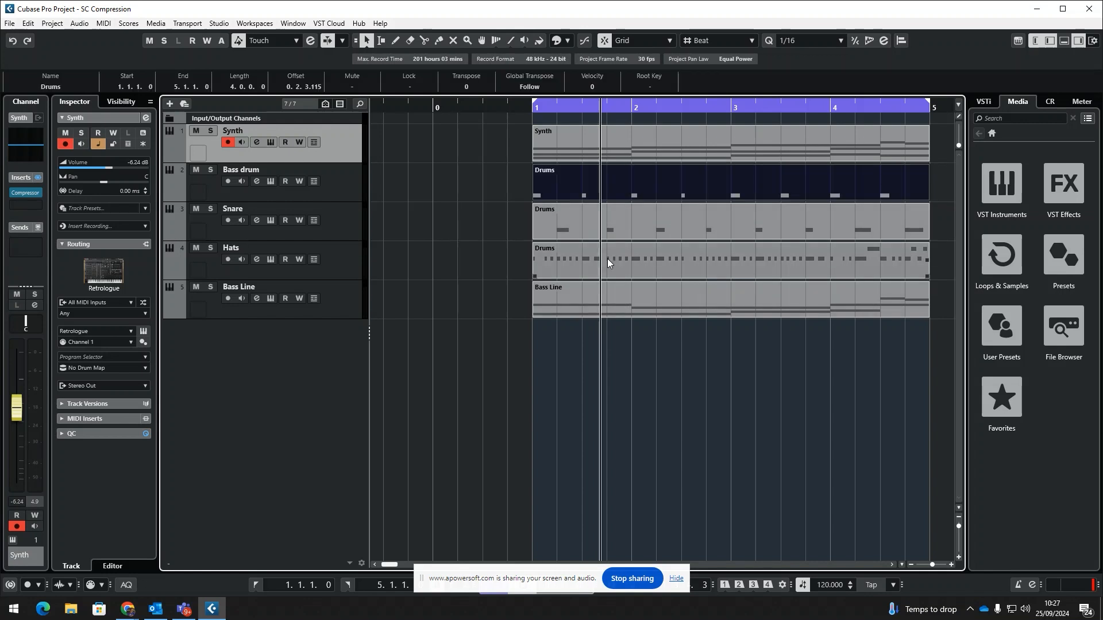
- Duplicate the Drums part on the Bass drum track one beat later, starting at 1.2.1.0, and play from bar 1
mouse_move(560, 196)
mouse_down()
mouse_move(610, 191)
mouse_move(577, 185)
mouse_up()
click(532, 107)
key(space)
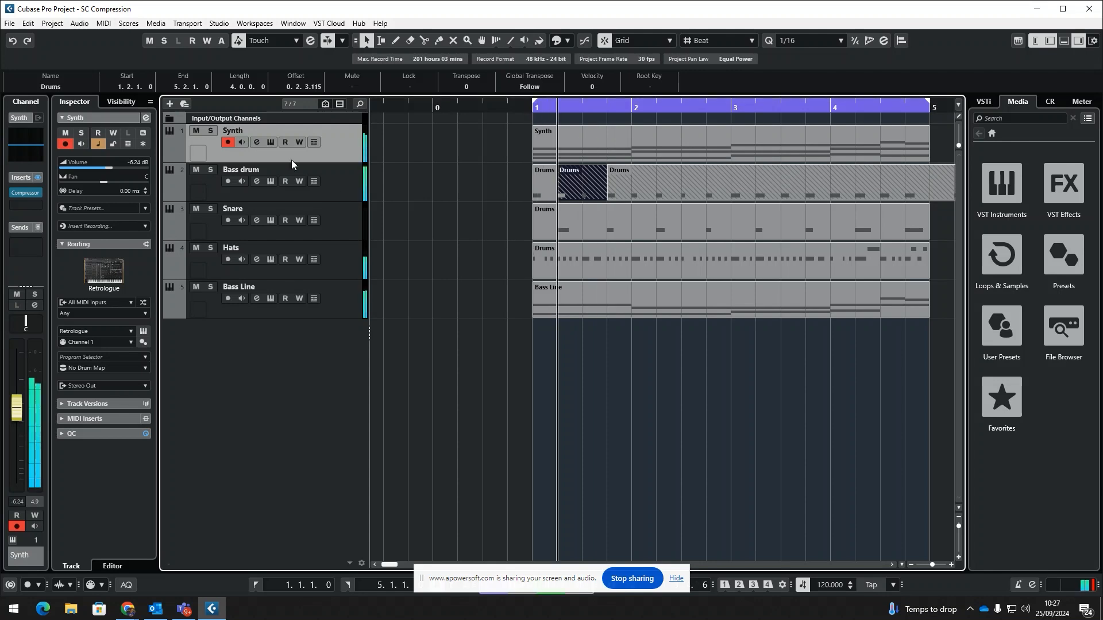
- Solo the Synth and Bass drum tracks and reopen the Synth's Compressor, leaving its channel settings closed
click(212, 130)
click(211, 171)
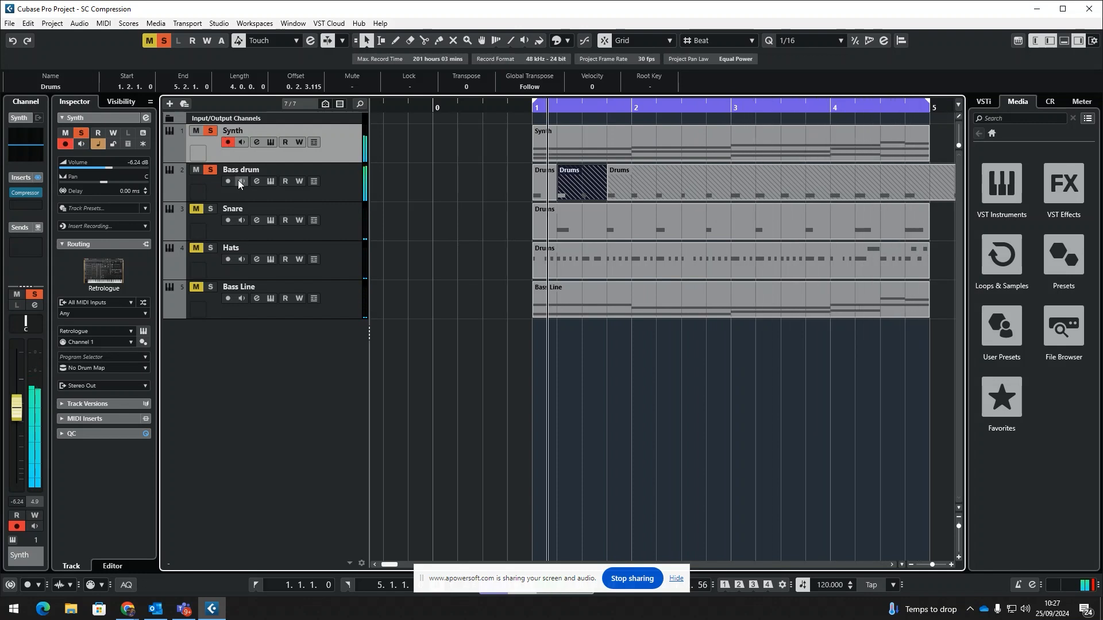
click(258, 142)
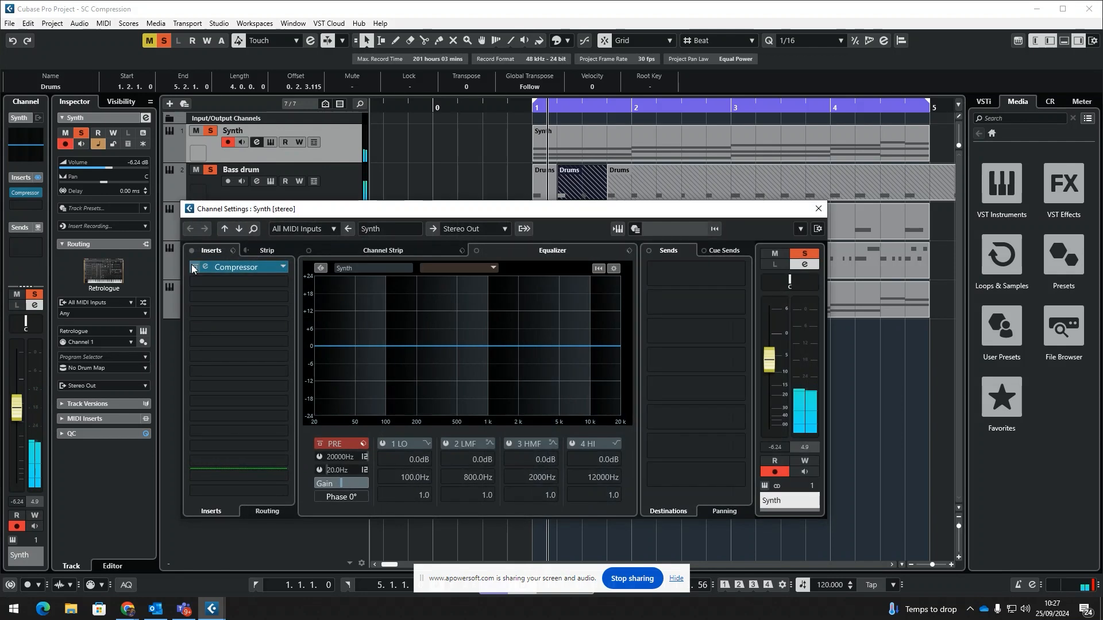
click(206, 267)
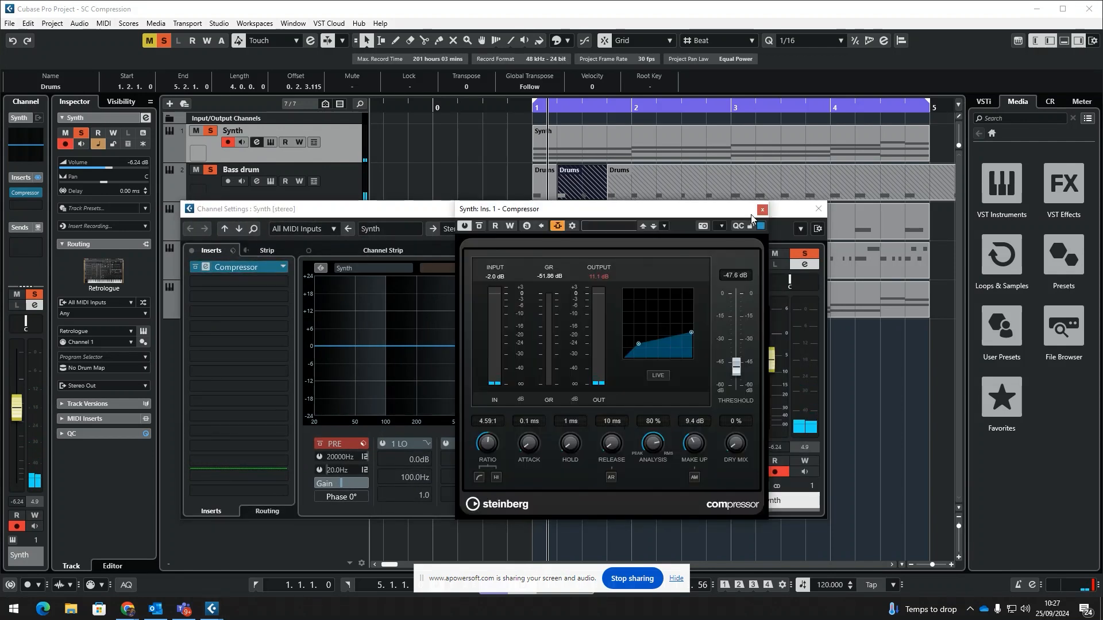
click(819, 210)
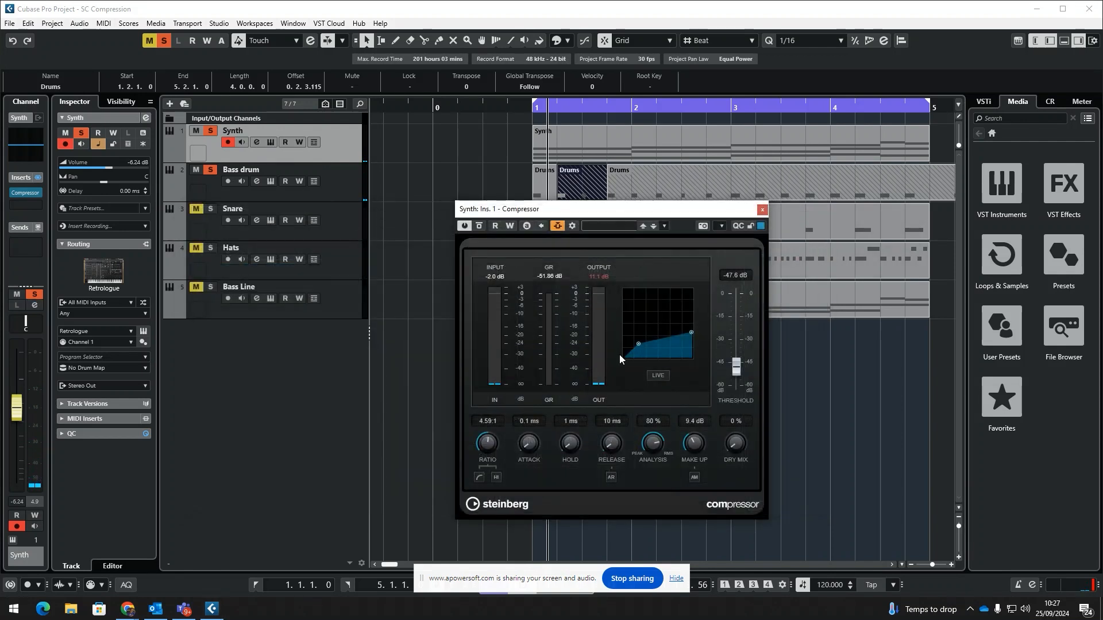
- During playback, set the Synth Compressor's threshold to -34.1 dB, ratio to 4.00:1 and make-up to 5.5 dB, and close it
key(space)
drag(694, 443, 695, 451)
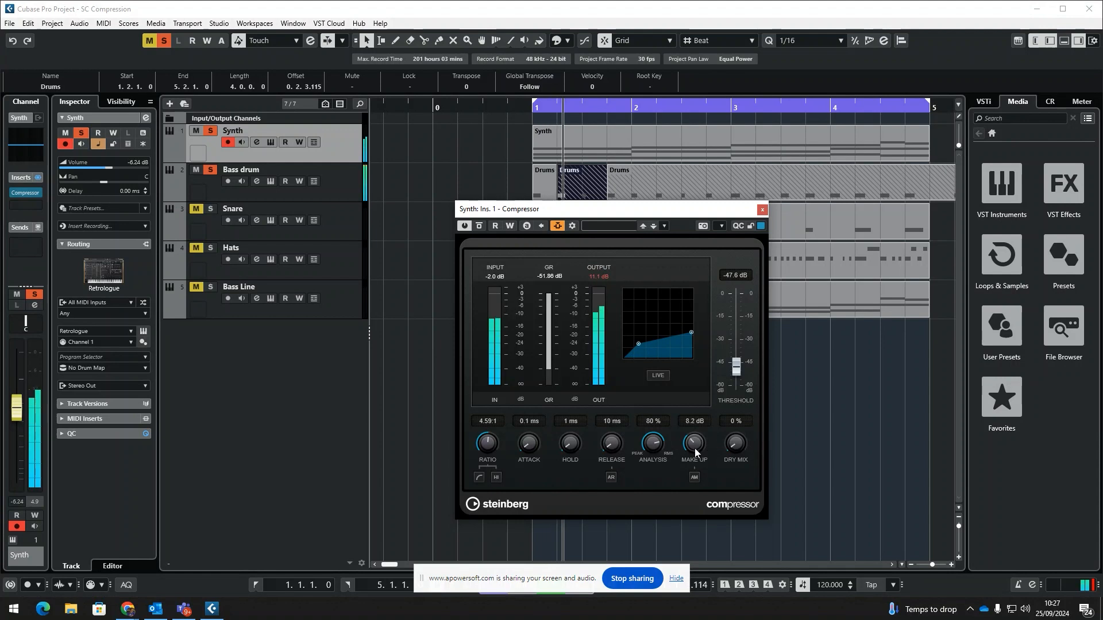
drag(736, 366, 736, 394)
mouse_move(486, 446)
mouse_down()
mouse_move(487, 430)
mouse_move(483, 445)
mouse_up()
drag(736, 385, 735, 346)
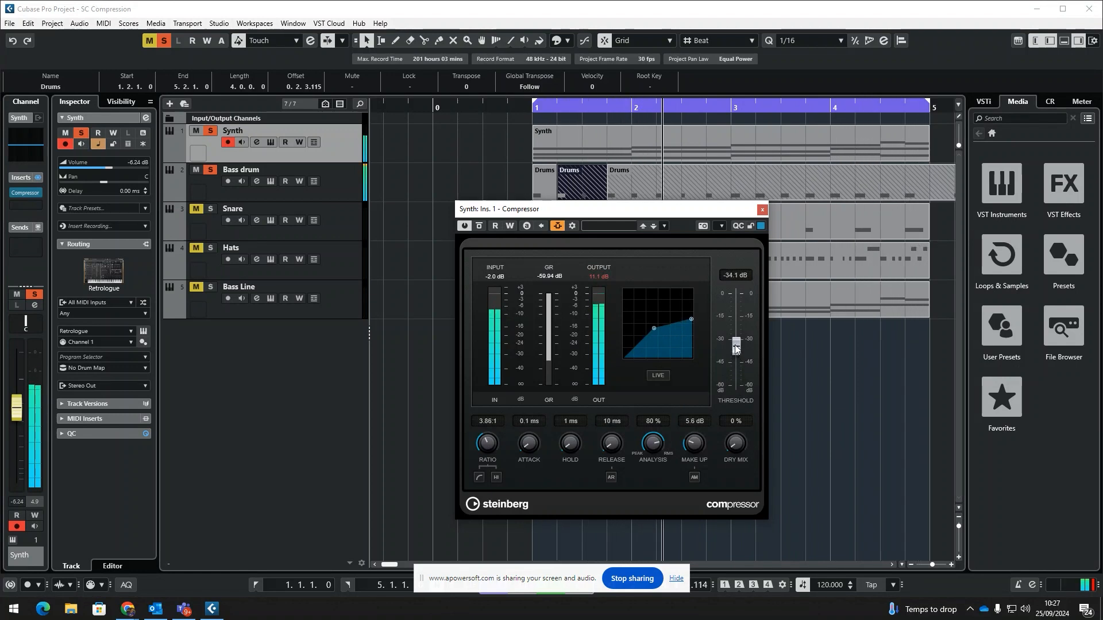
drag(490, 443, 491, 441)
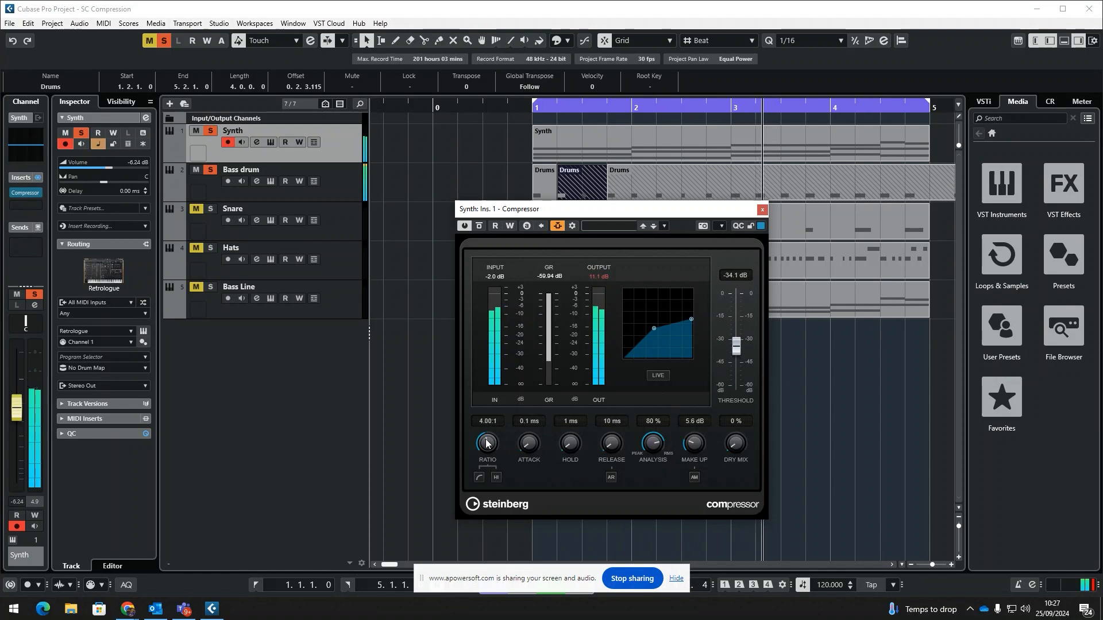
drag(693, 445, 692, 446)
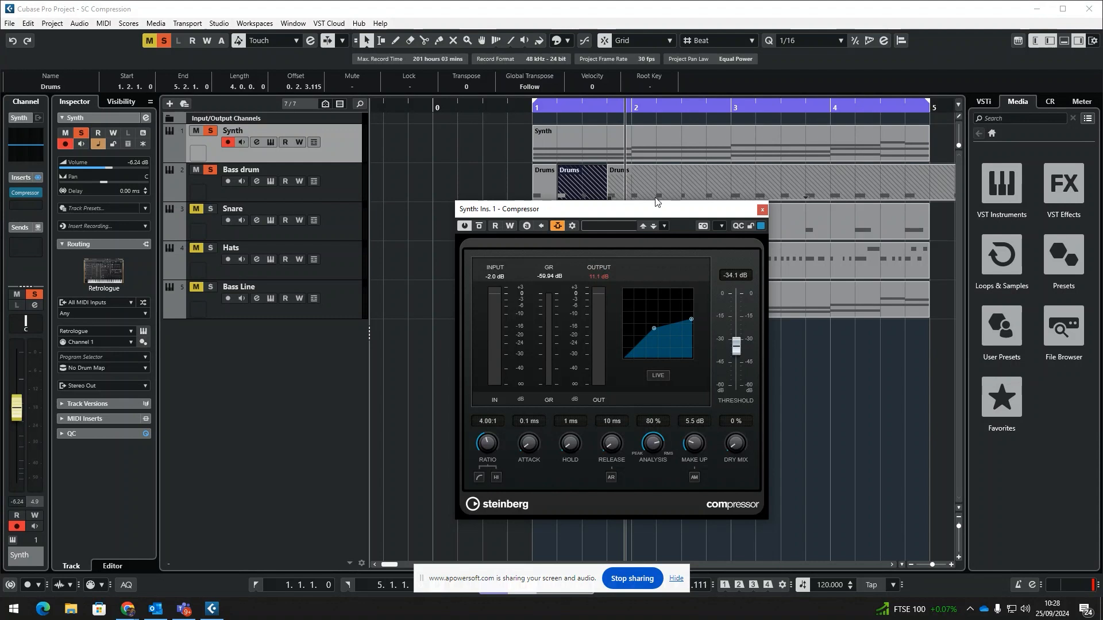
click(761, 210)
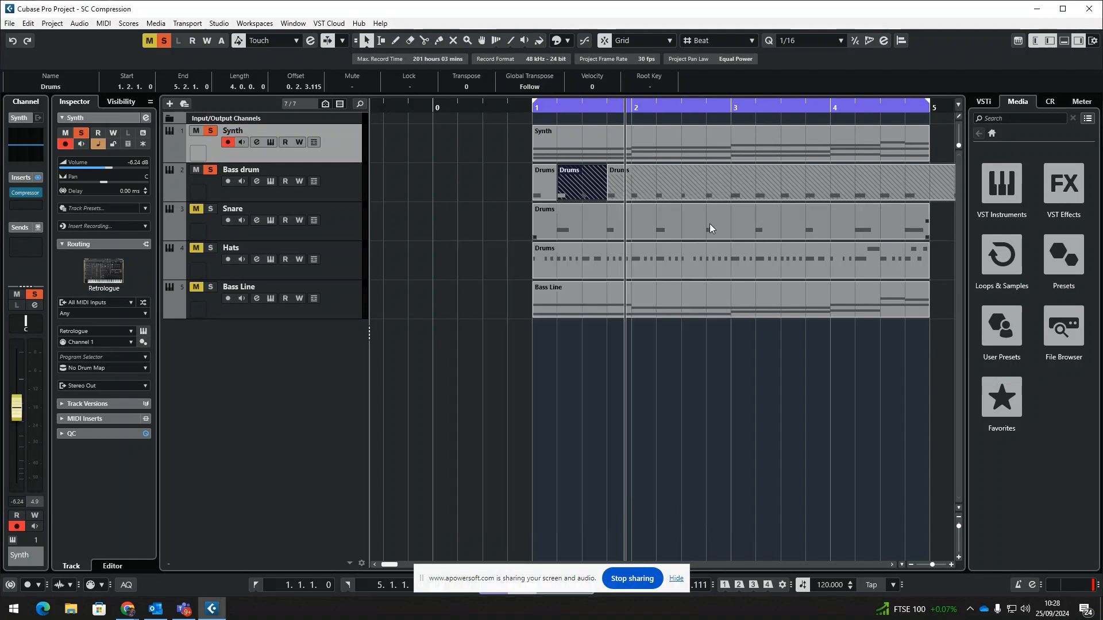
- Glue the overlapping Drums parts on the Bass drum track into one part and return to the Object Selection tool
right_click(568, 195)
click(639, 191)
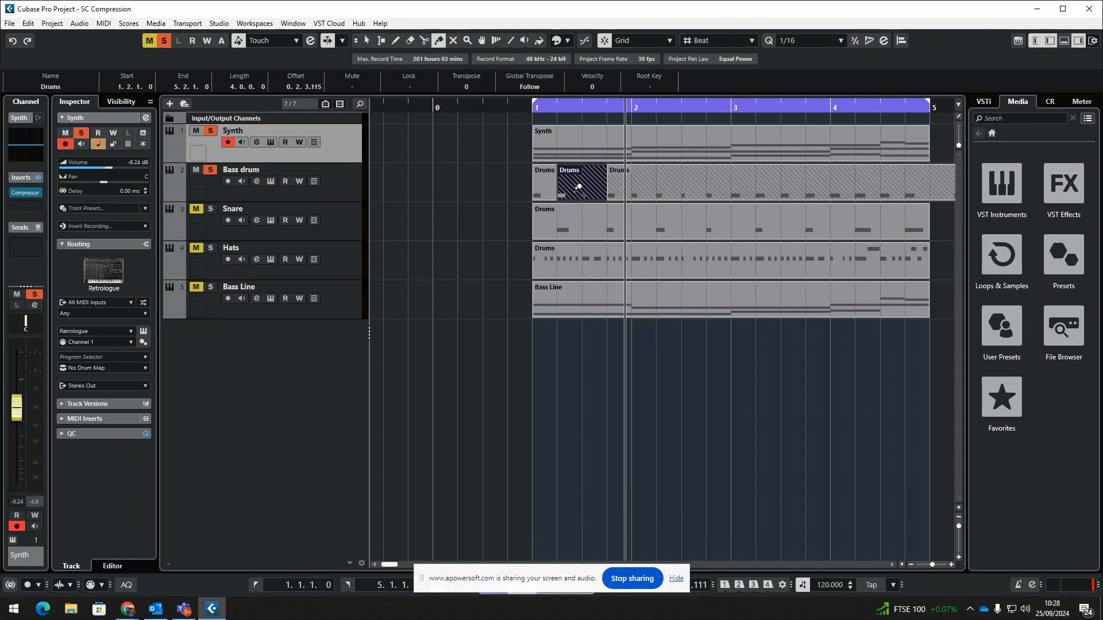
click(578, 187)
right_click(580, 192)
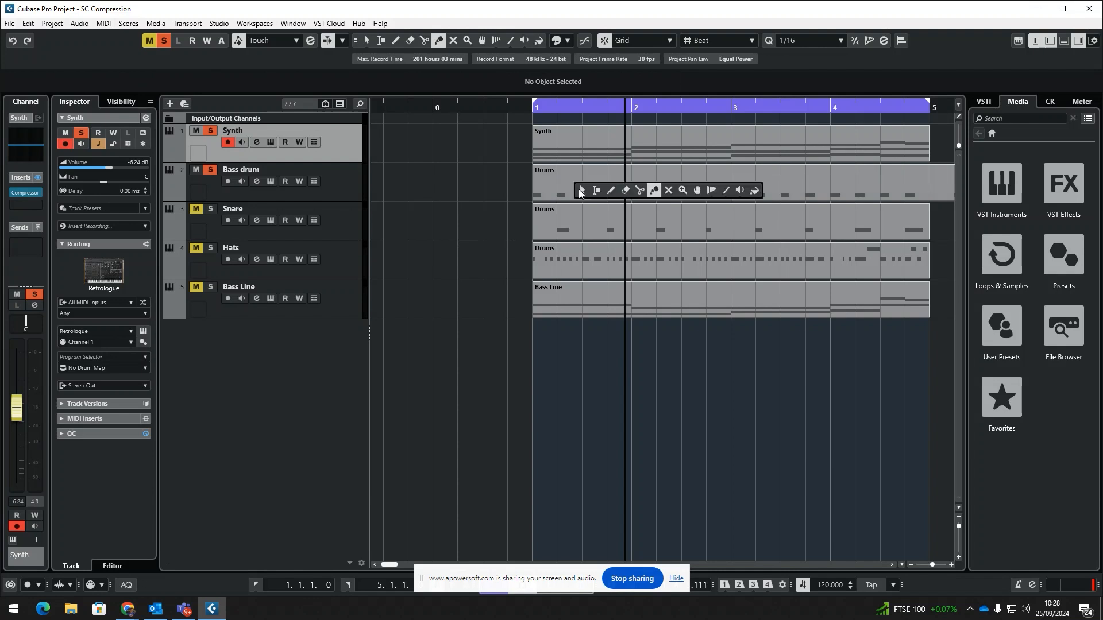
click(580, 190)
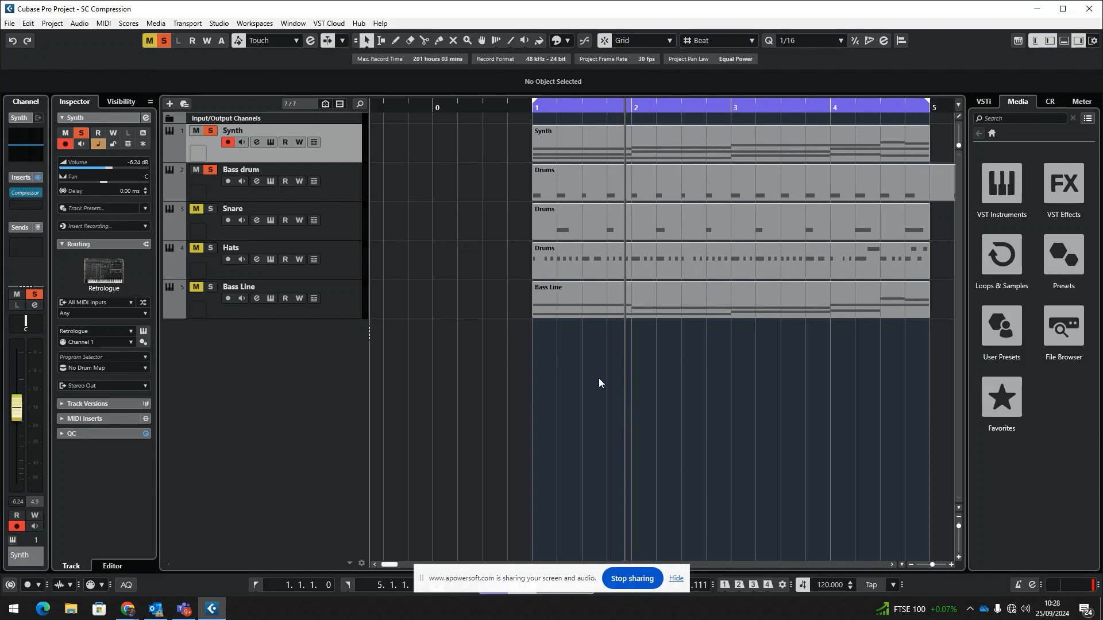
- Play the Synth and Bass drum from bar 1 to hear the ducking, and stop playback
drag(572, 112, 566, 104)
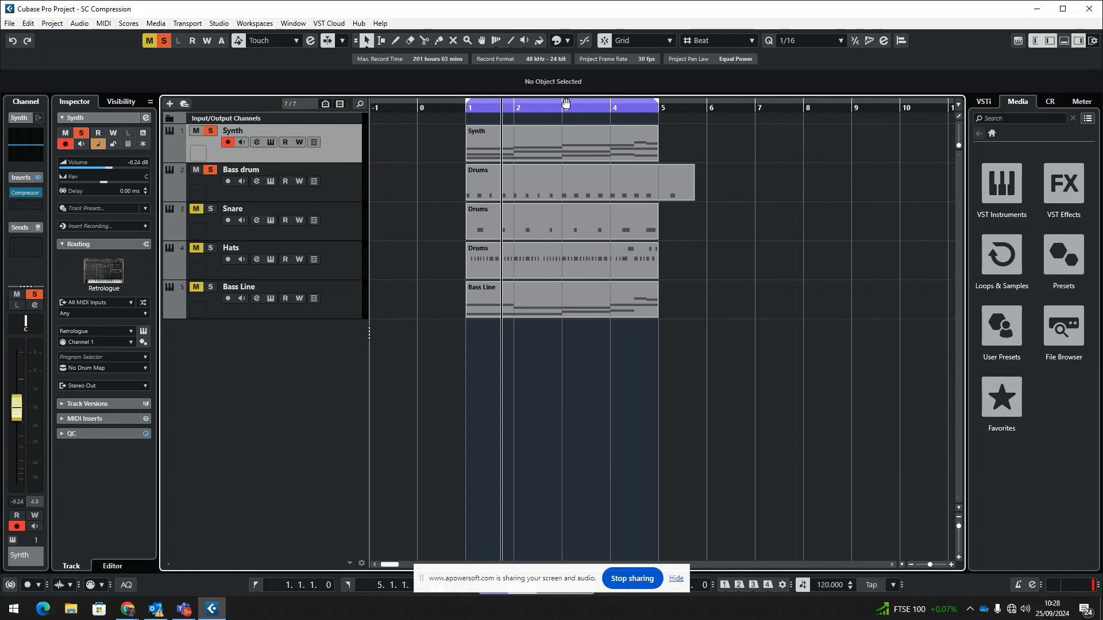
click(470, 108)
key(space)
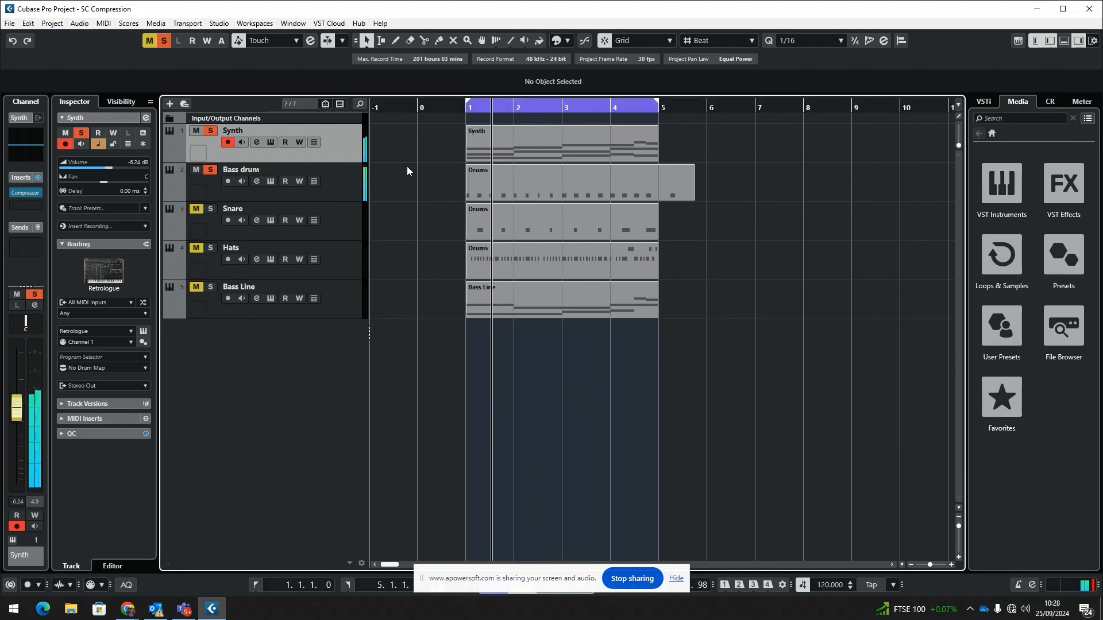
key(space)
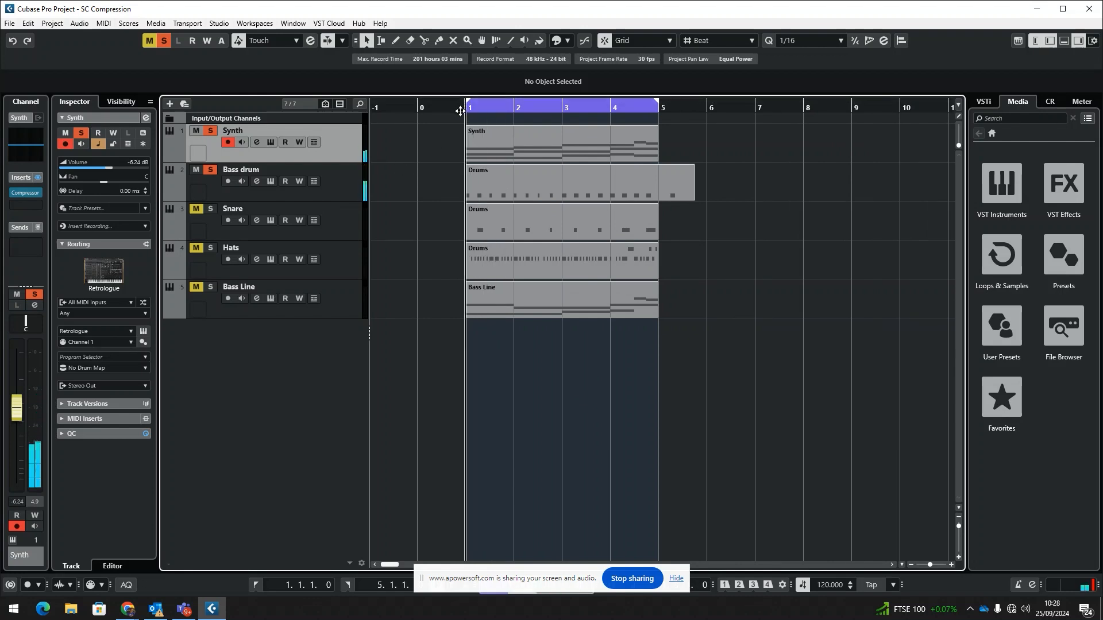
- Remove the Compressor from the Synth channel's inserts and close its channel settings
click(257, 142)
click(282, 272)
click(256, 292)
click(527, 335)
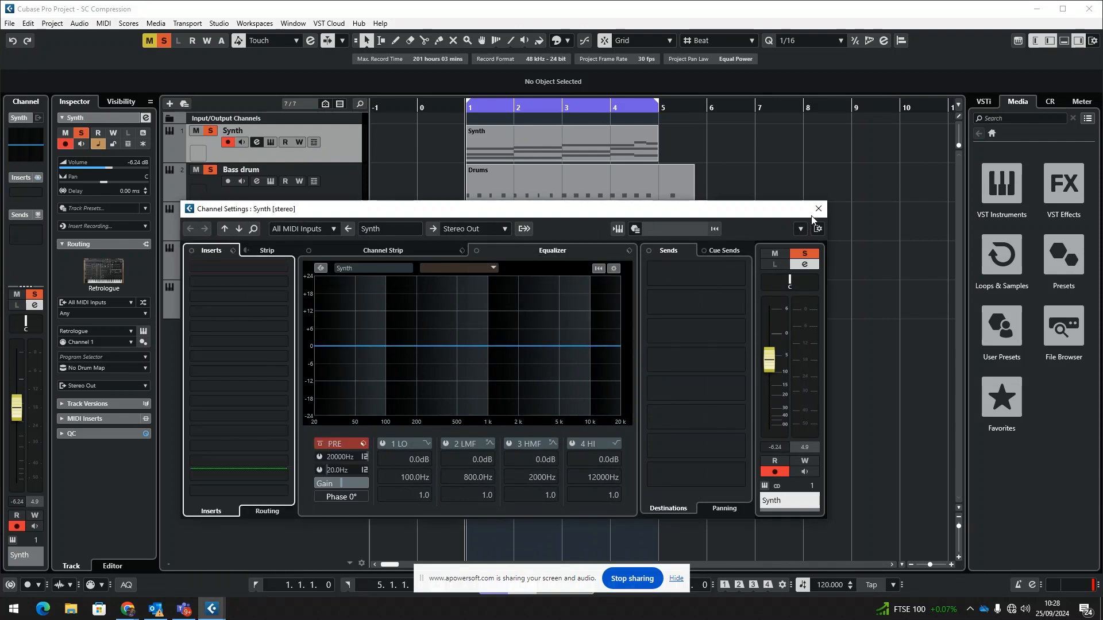
click(818, 208)
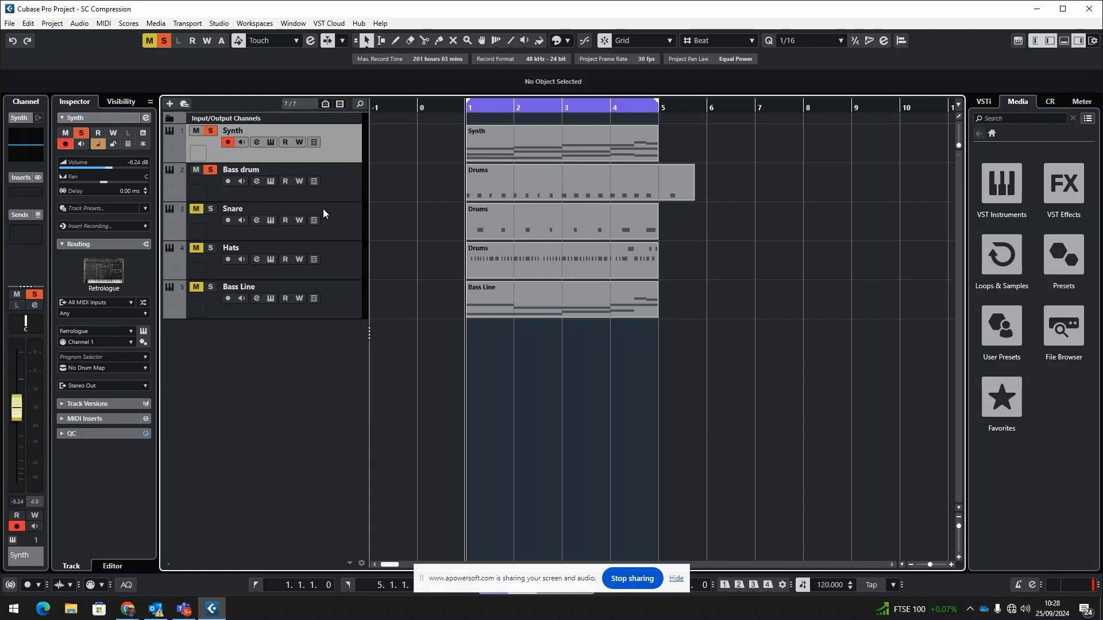
click(270, 142)
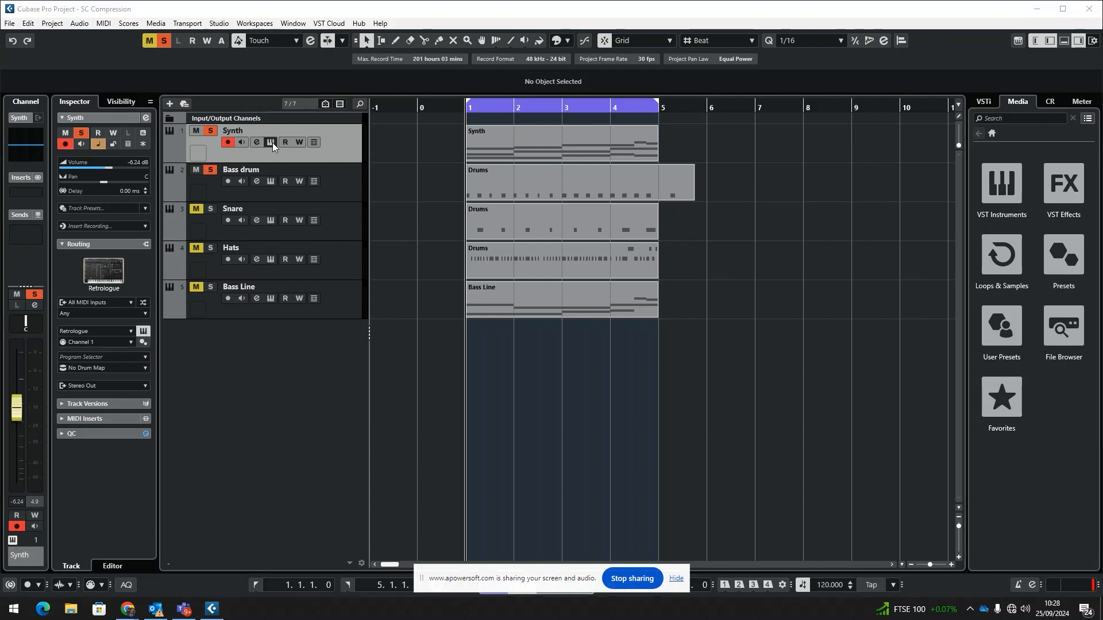
click(1036, 213)
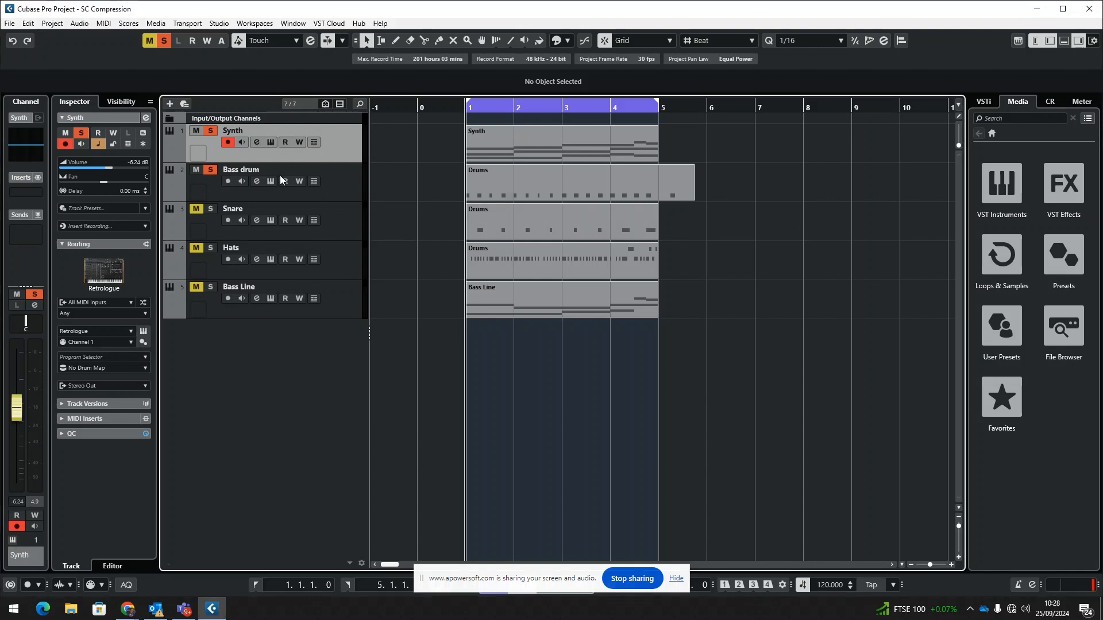
- Insert a Gate in the Synth's first insert slot, activate its side-chain input, and close the plug-in and channel settings
click(256, 143)
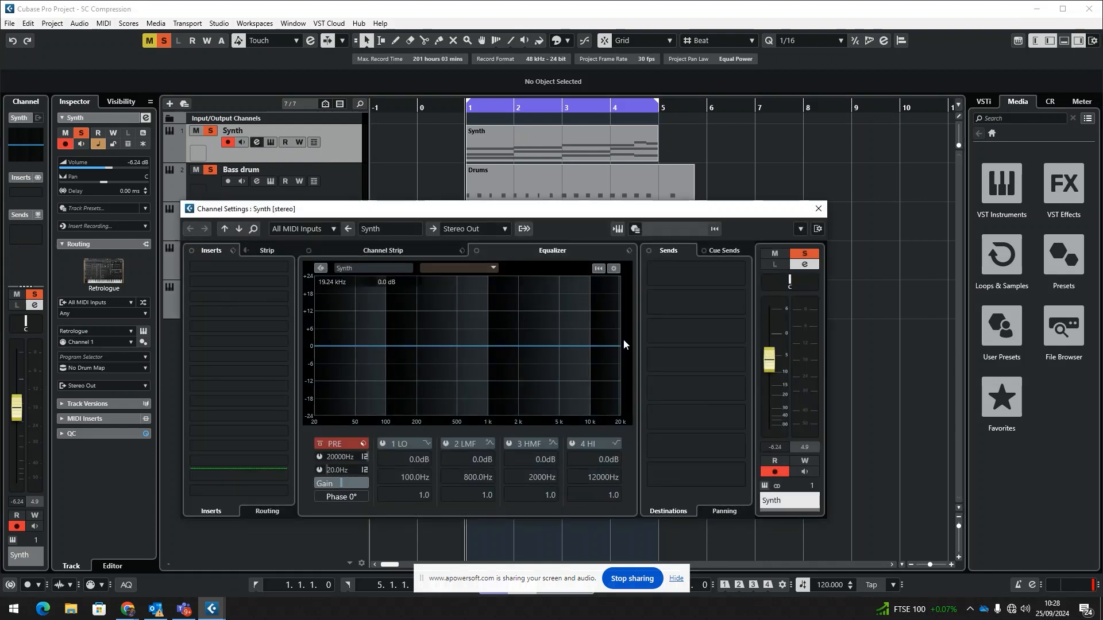
click(207, 268)
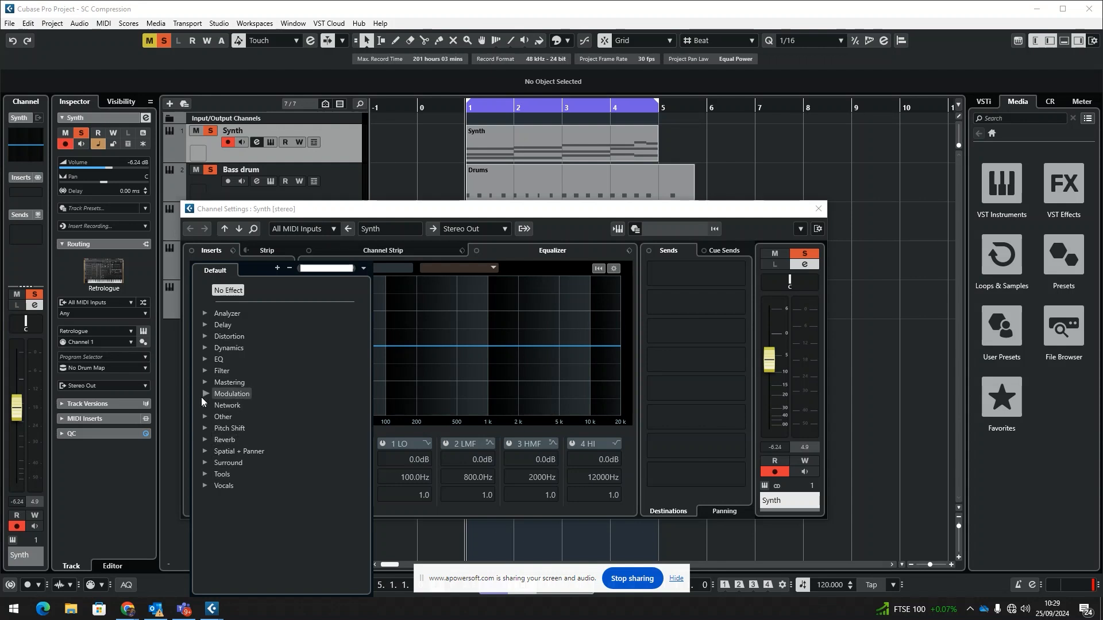
click(204, 348)
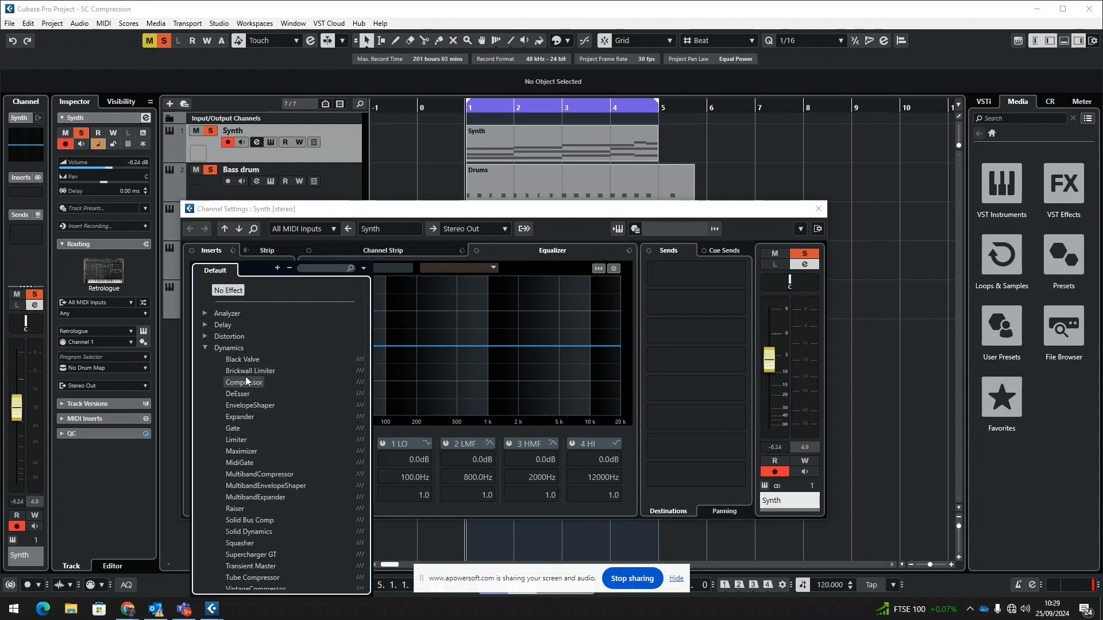
click(233, 428)
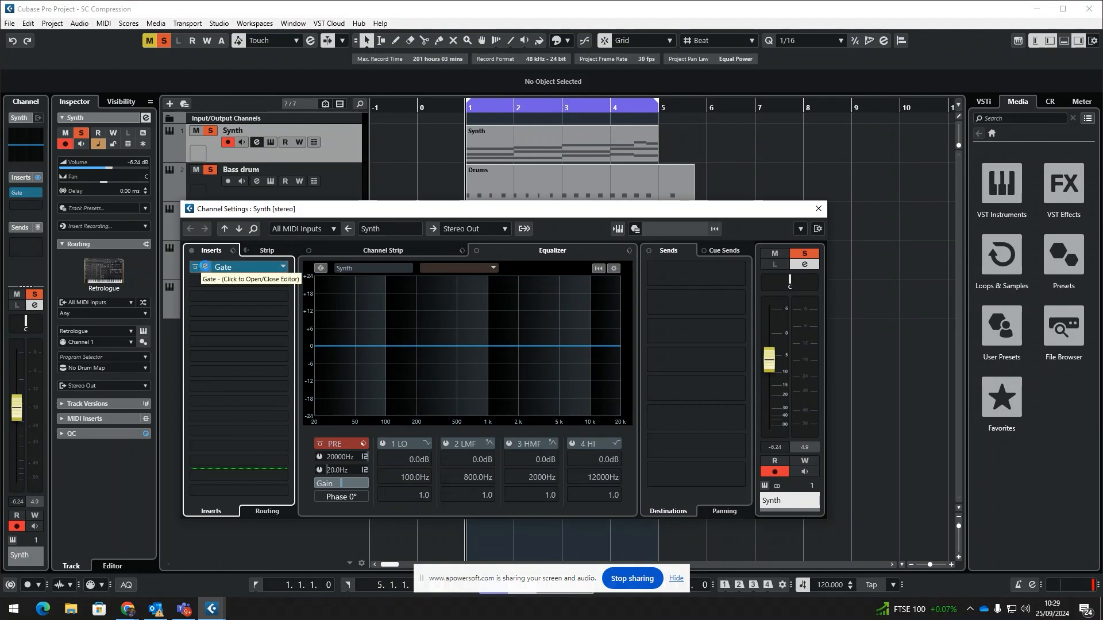
click(205, 266)
click(516, 188)
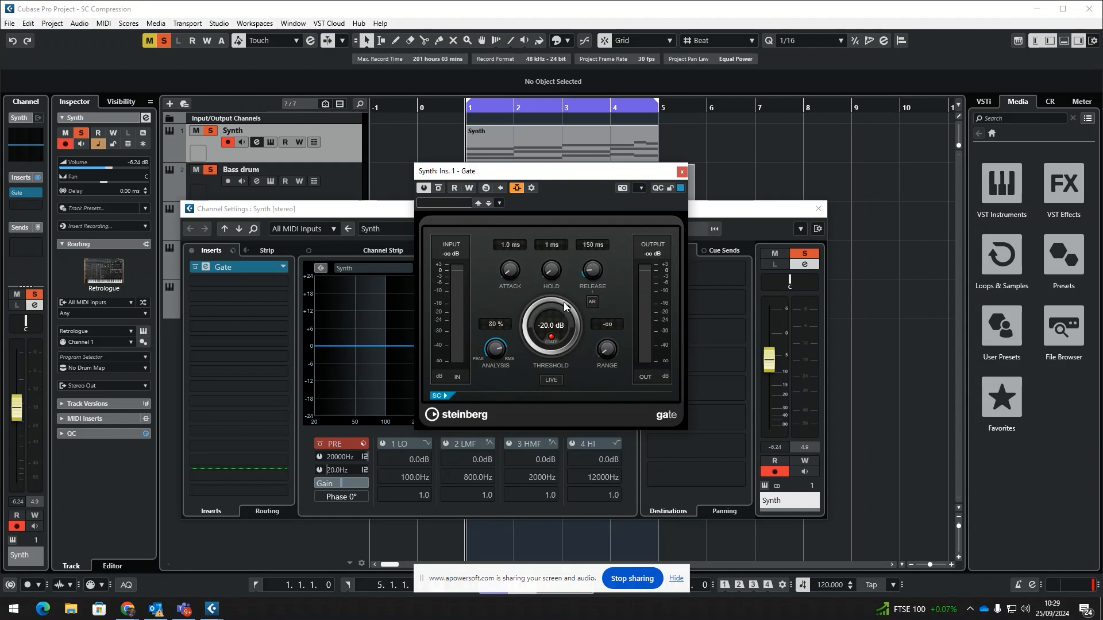
click(680, 172)
click(818, 209)
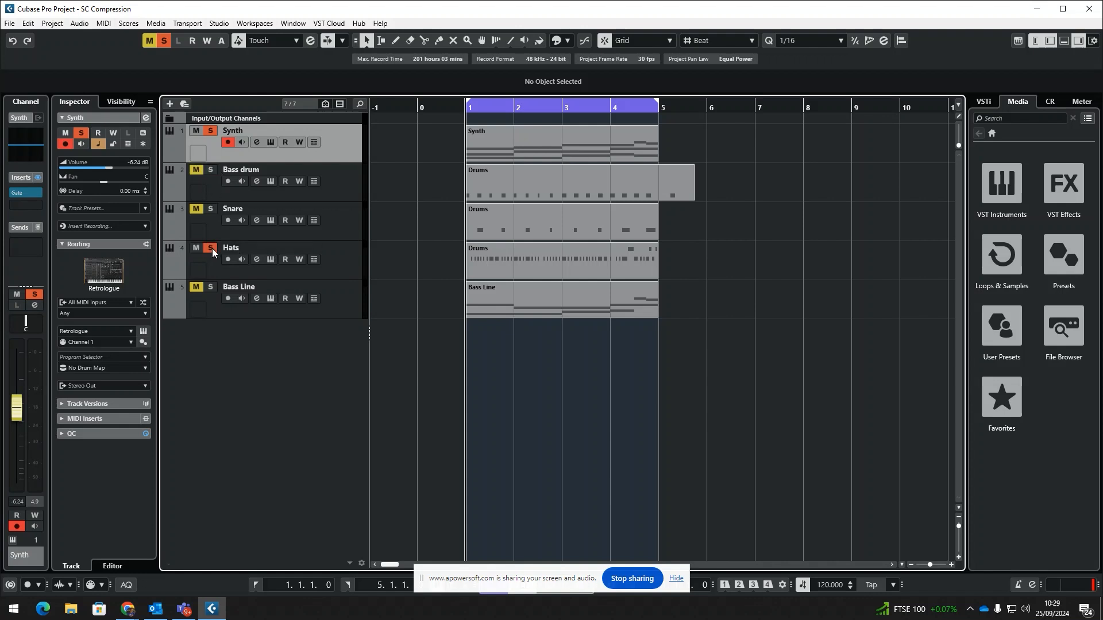
- Add an active send from the Hats channel to the Synth's Gate side-chain at 6.02 dB and close the channel settings
click(259, 259)
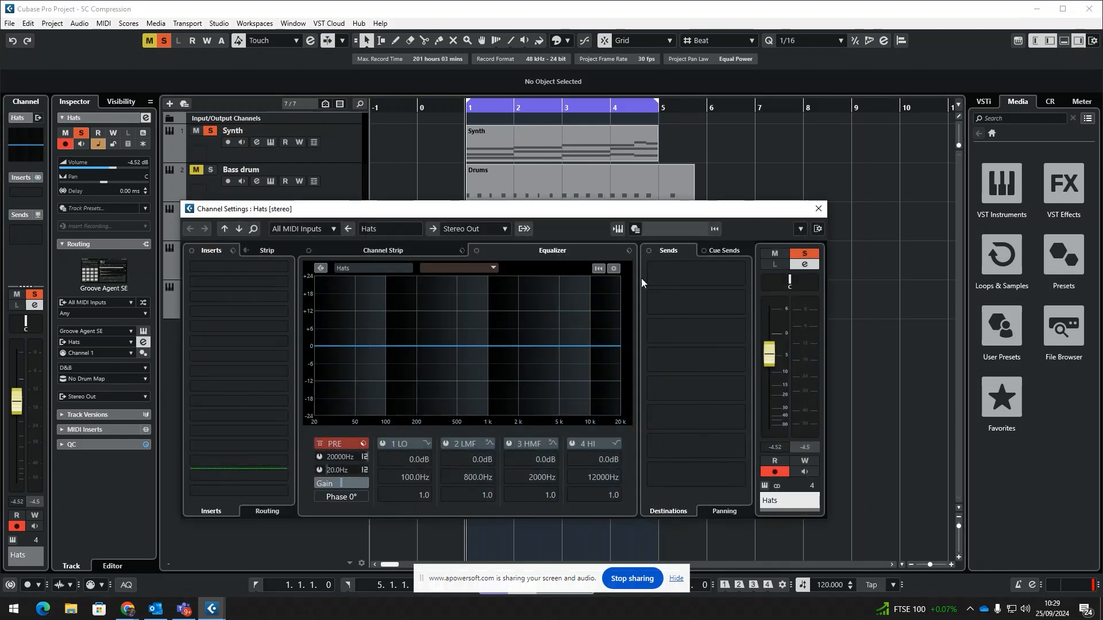
click(670, 268)
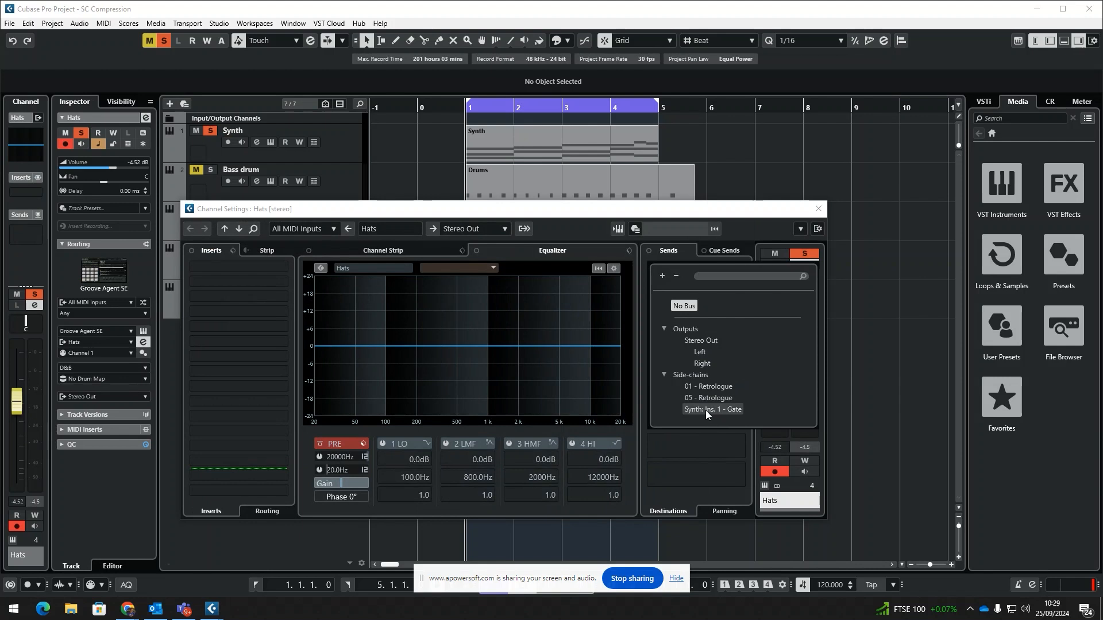
click(706, 411)
click(651, 268)
drag(712, 282, 772, 280)
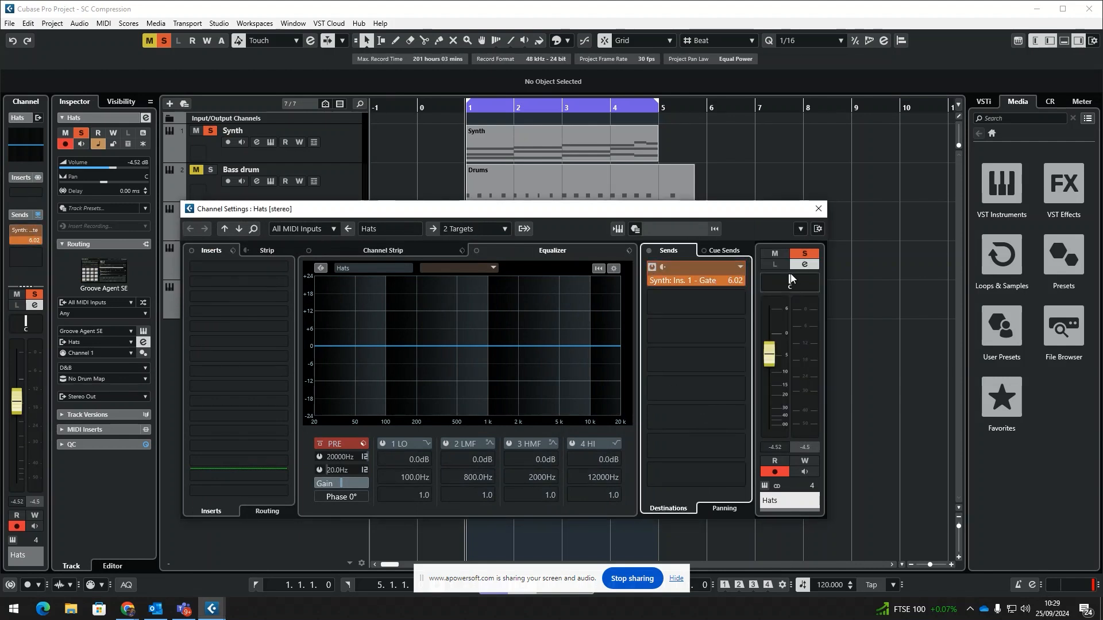
click(817, 210)
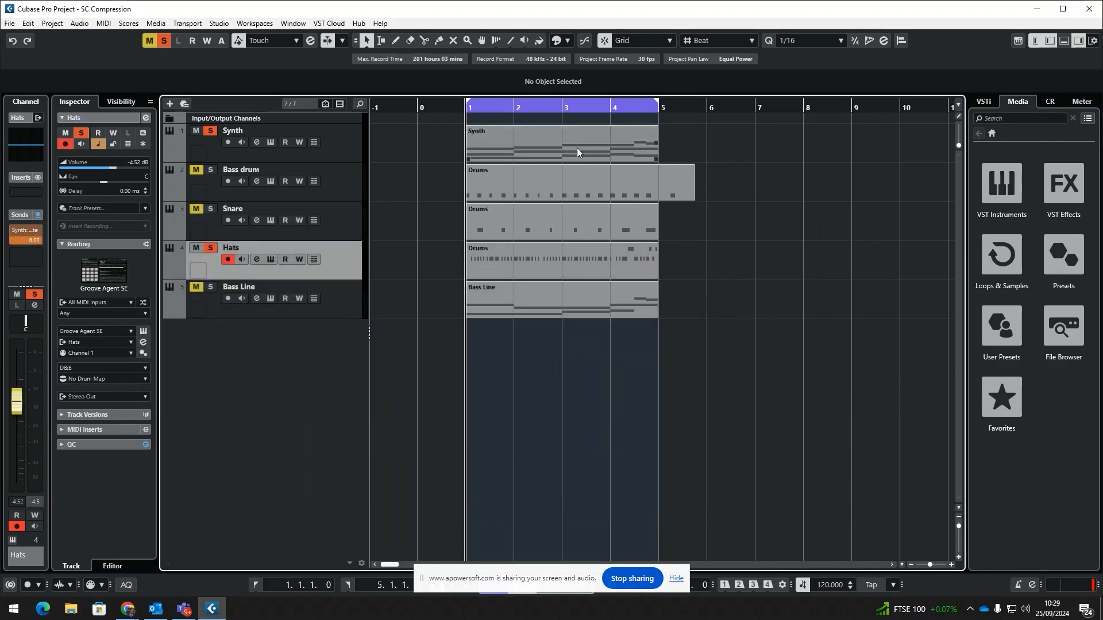
- Play the gated Synth with the Hats from bar 1 and view the Hats part's notes in the Key Editor
drag(462, 108, 467, 119)
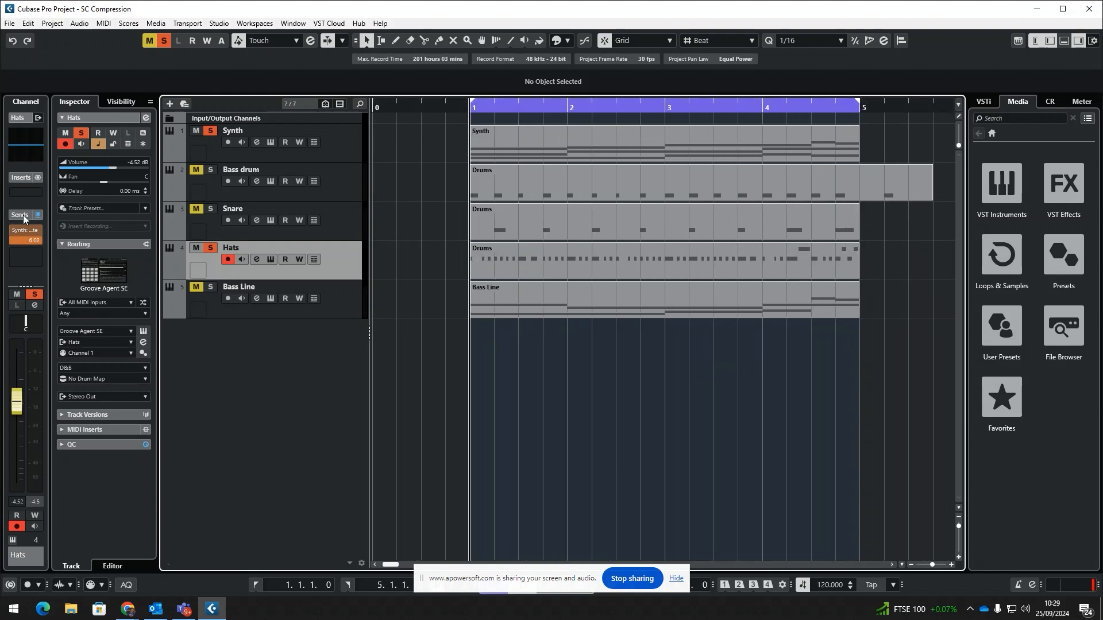
key(space)
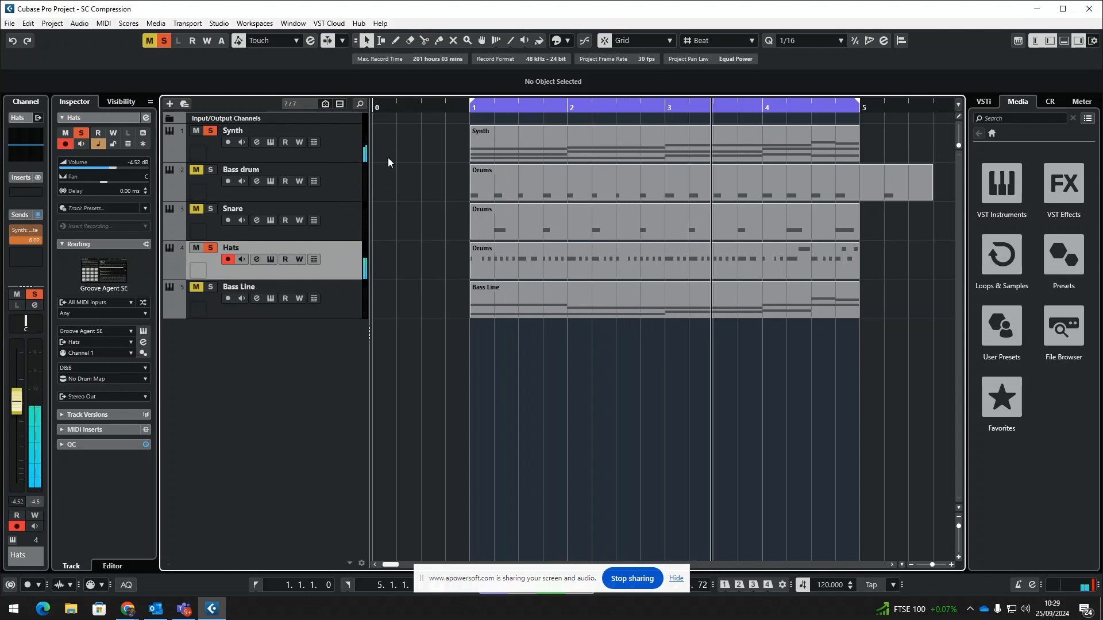
key(space)
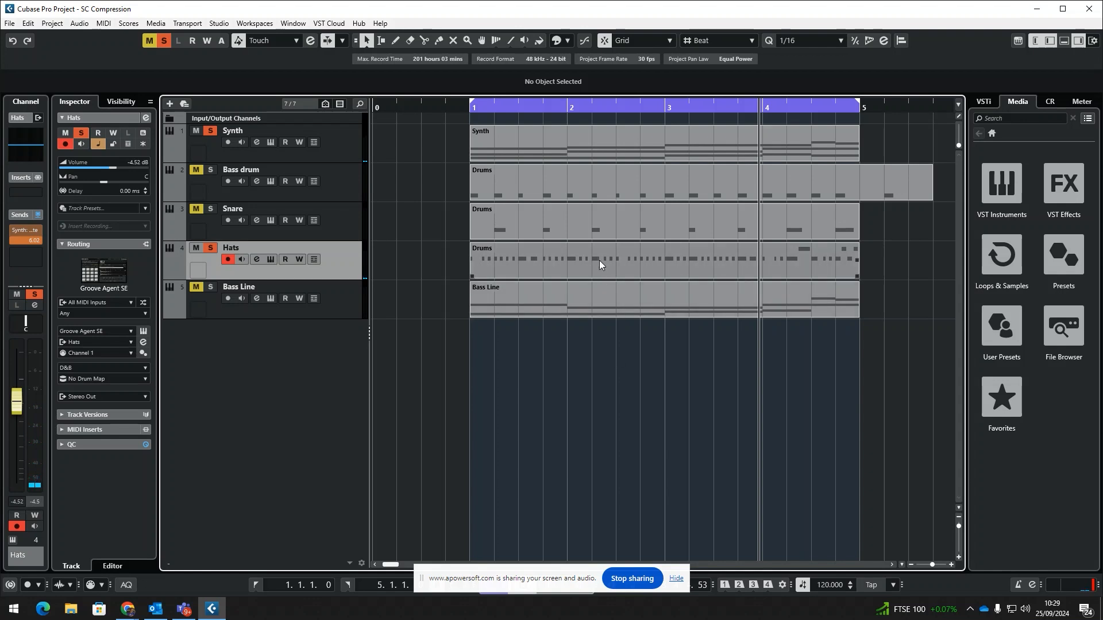
double_click(598, 259)
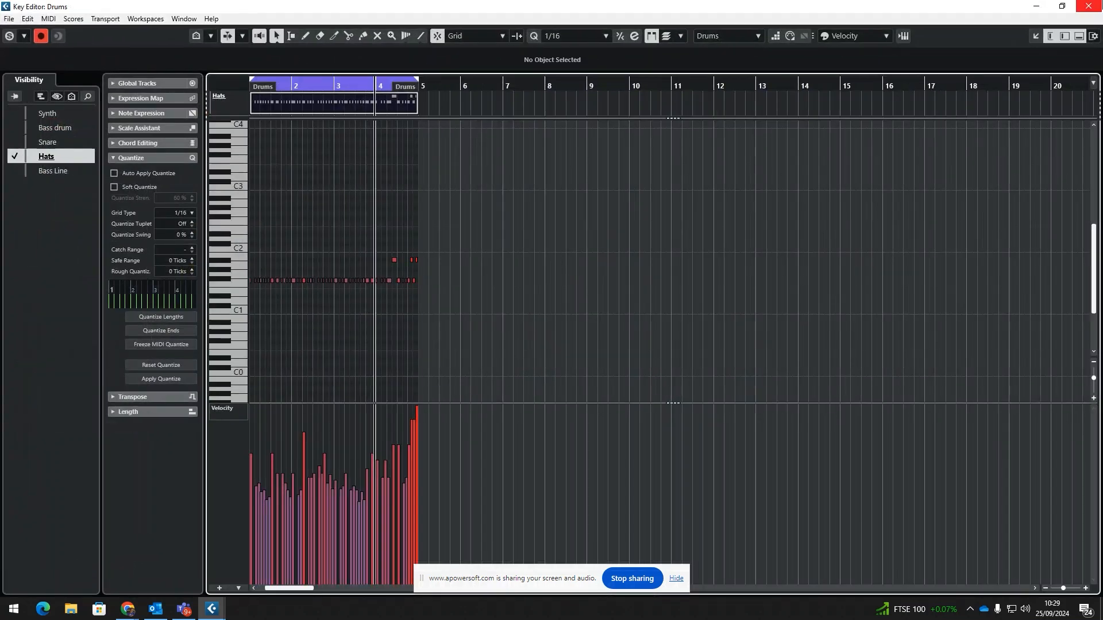
click(1081, 11)
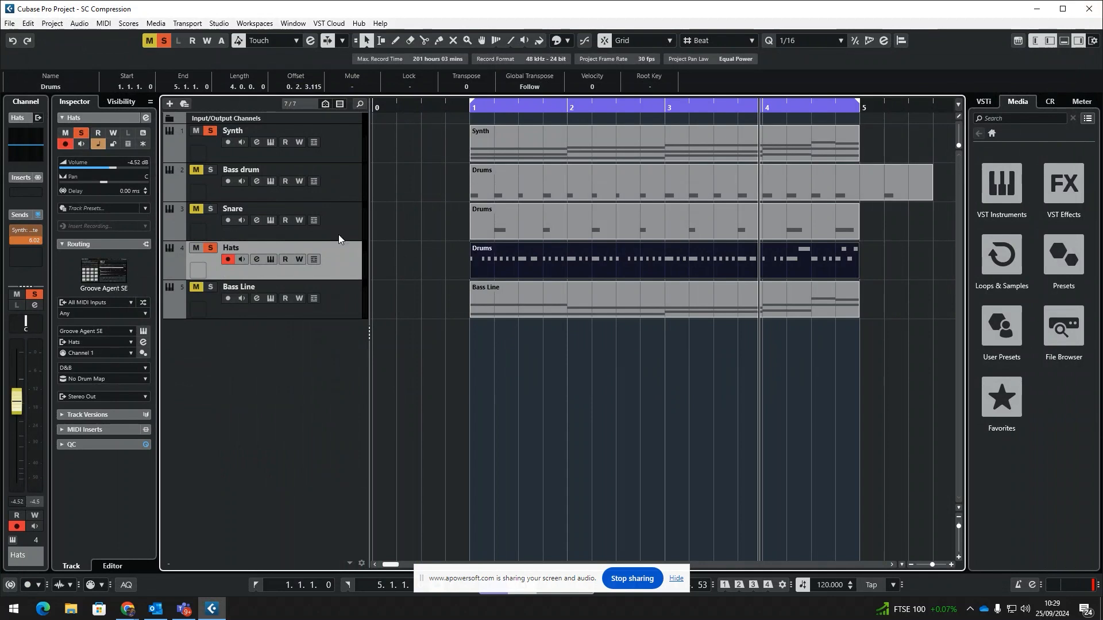
- Open the Synth's Gate and set its threshold to -28.7 dB during playback, keeping its window clear of the upper tracks
click(256, 142)
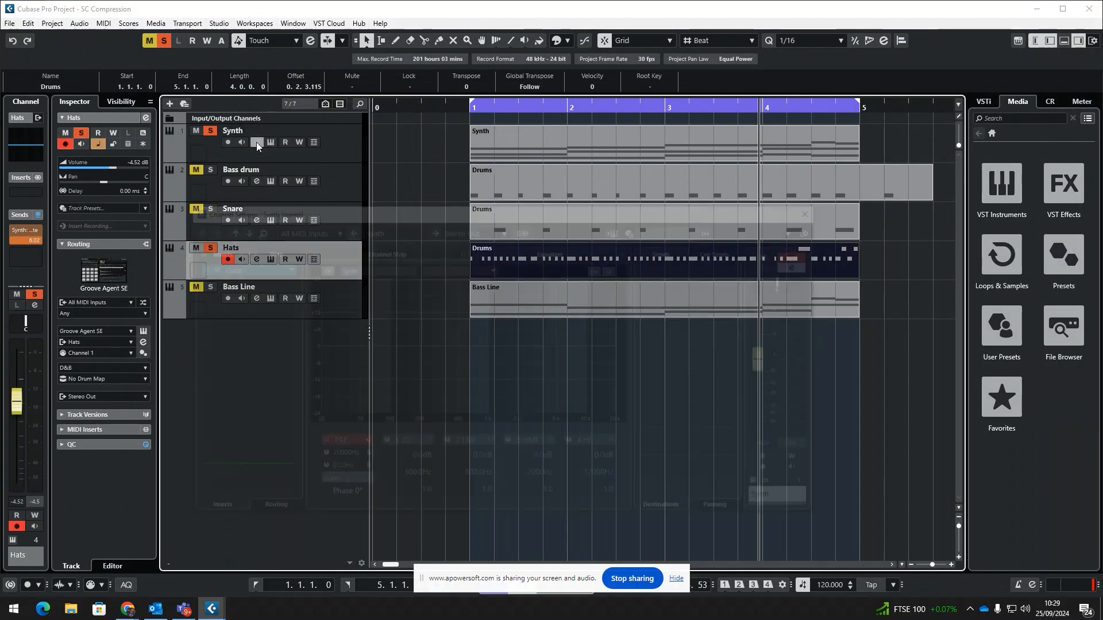
click(206, 267)
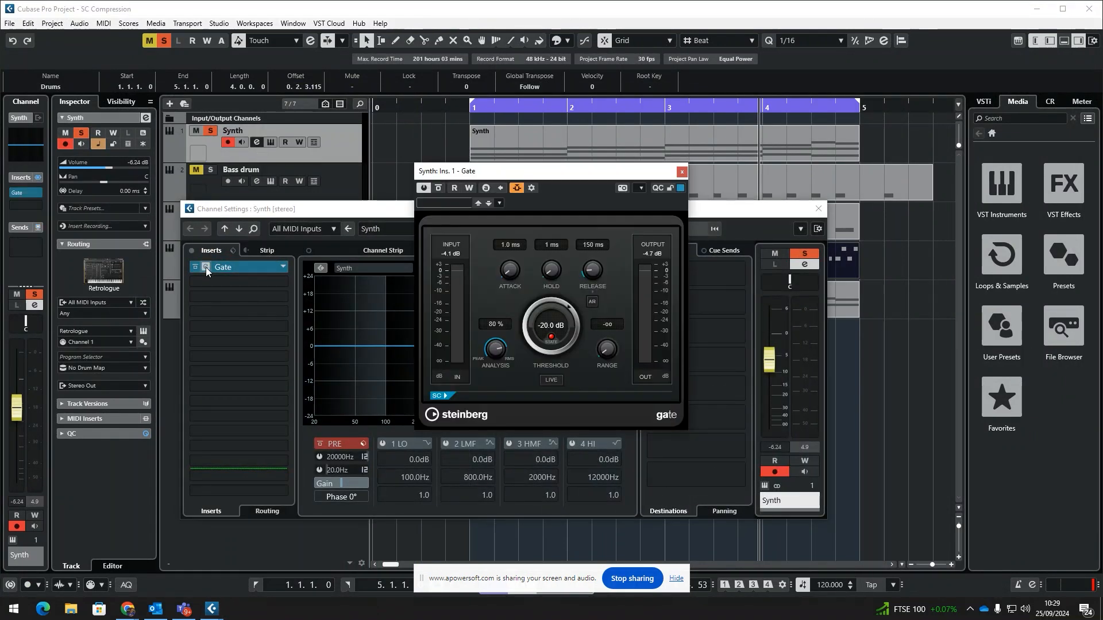
click(818, 210)
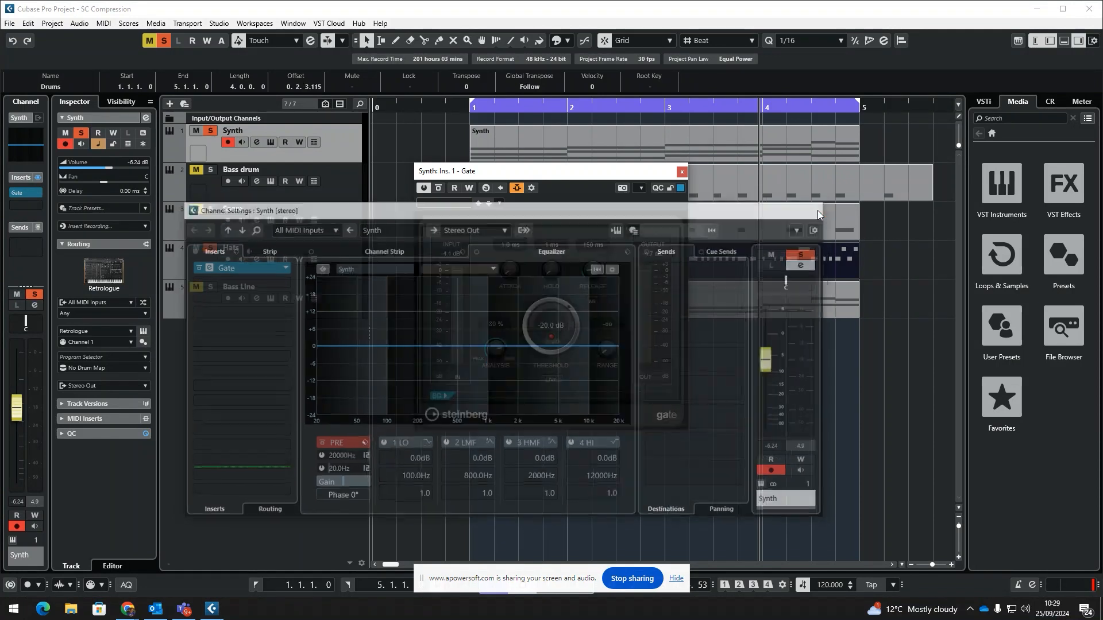
key(space)
drag(564, 304, 567, 326)
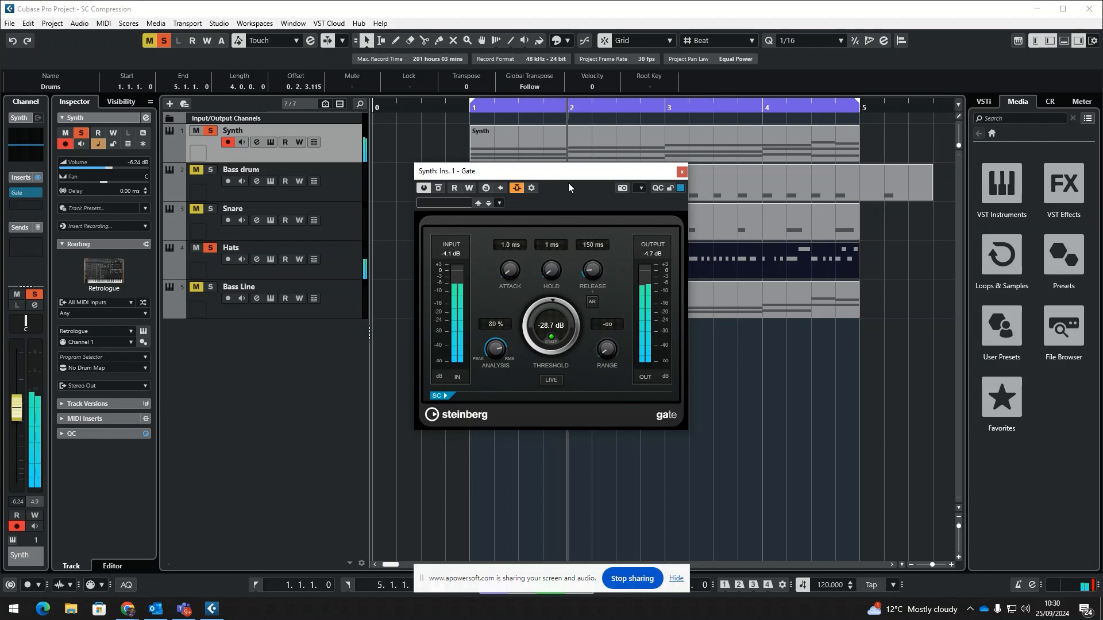
drag(587, 178, 587, 280)
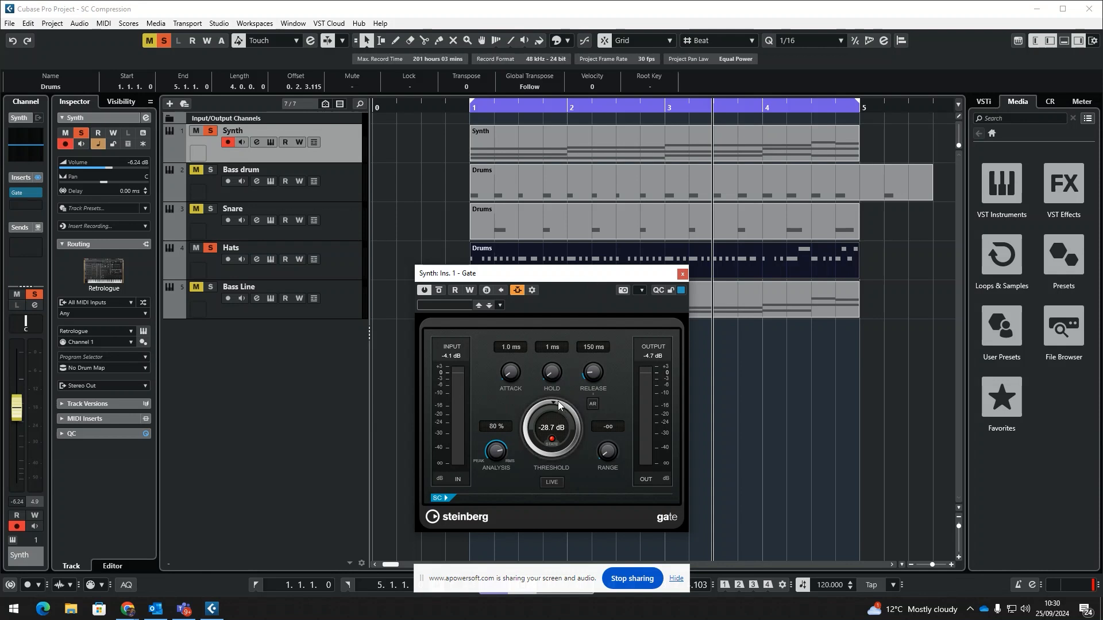
- Set the Synth Gate's release to 30 ms during playback, leaving auto release off
key(space)
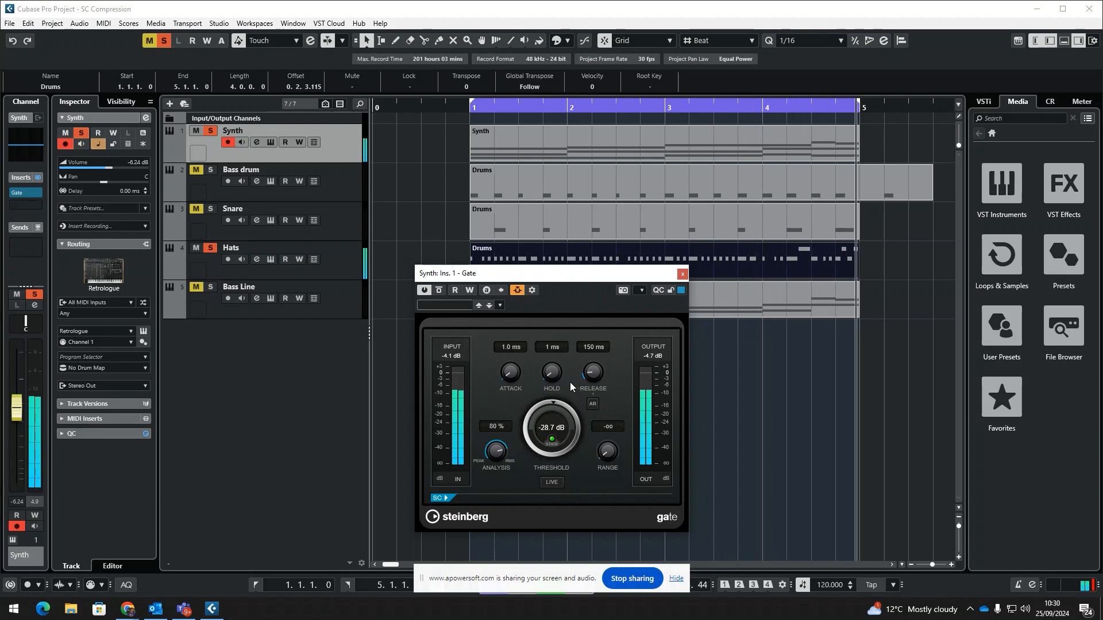
drag(592, 375, 592, 394)
click(593, 403)
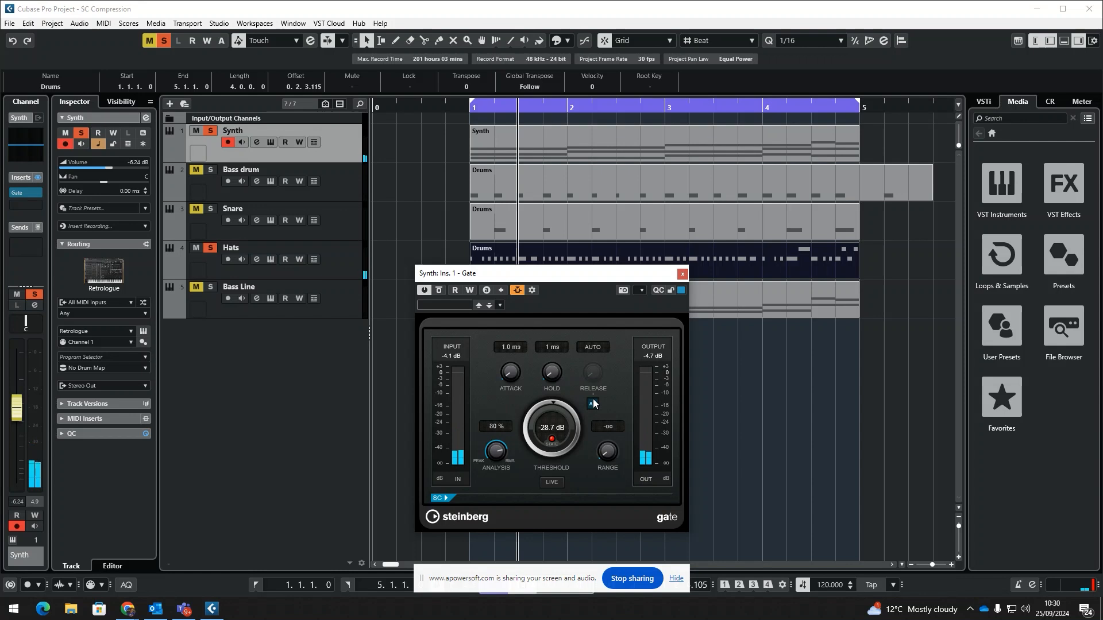
click(593, 404)
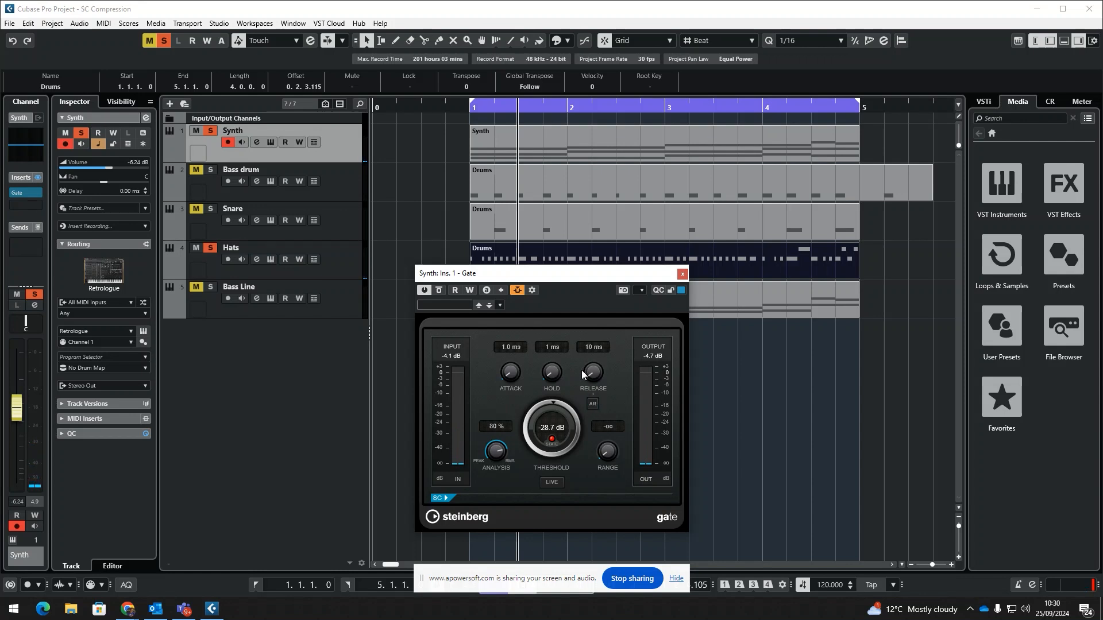
drag(593, 372, 595, 372)
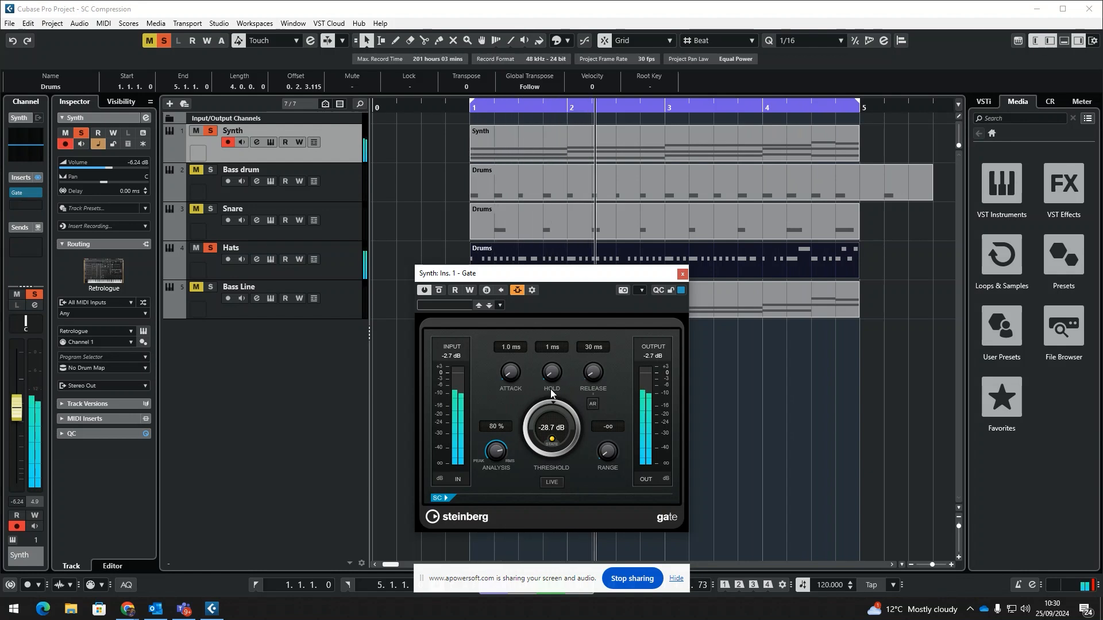
- Solo the Bass drum, Snare and Bass Line tracks as well and raise the Synth's volume to 2.52 dB
click(211, 170)
click(211, 208)
click(210, 287)
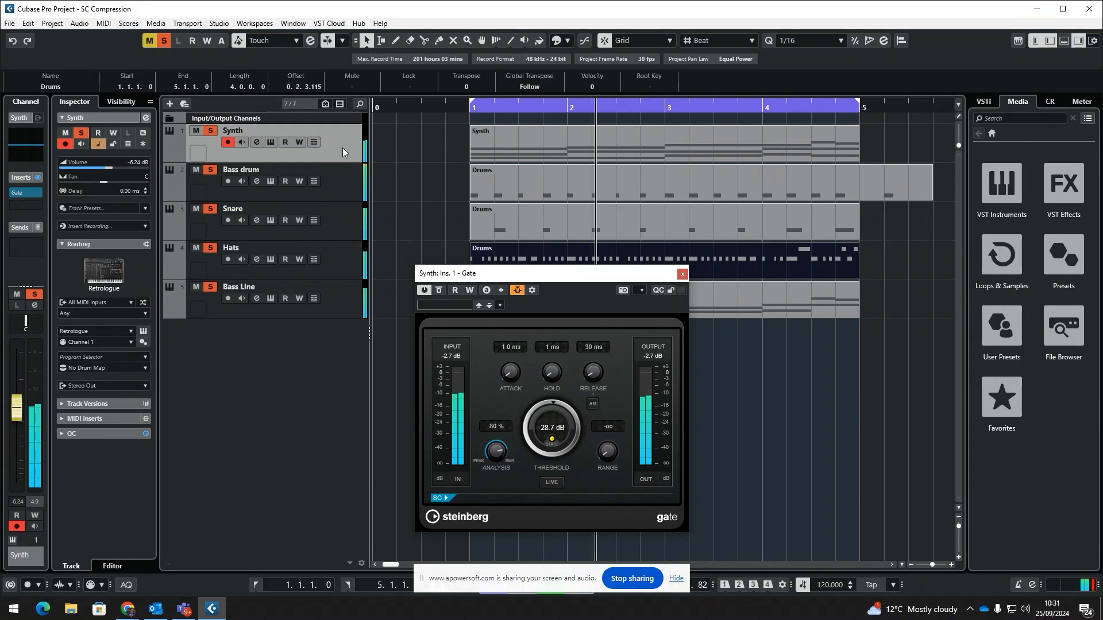
drag(114, 169, 133, 167)
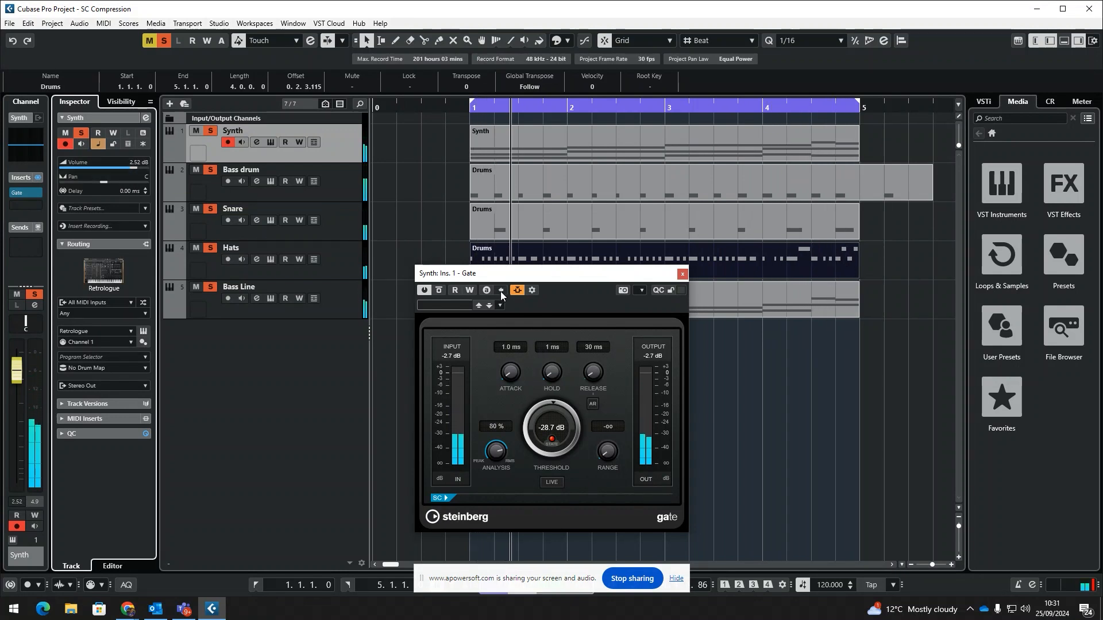
- Move the Gate window clear of the first bar and bypass the Synth's Gate
drag(540, 276, 643, 277)
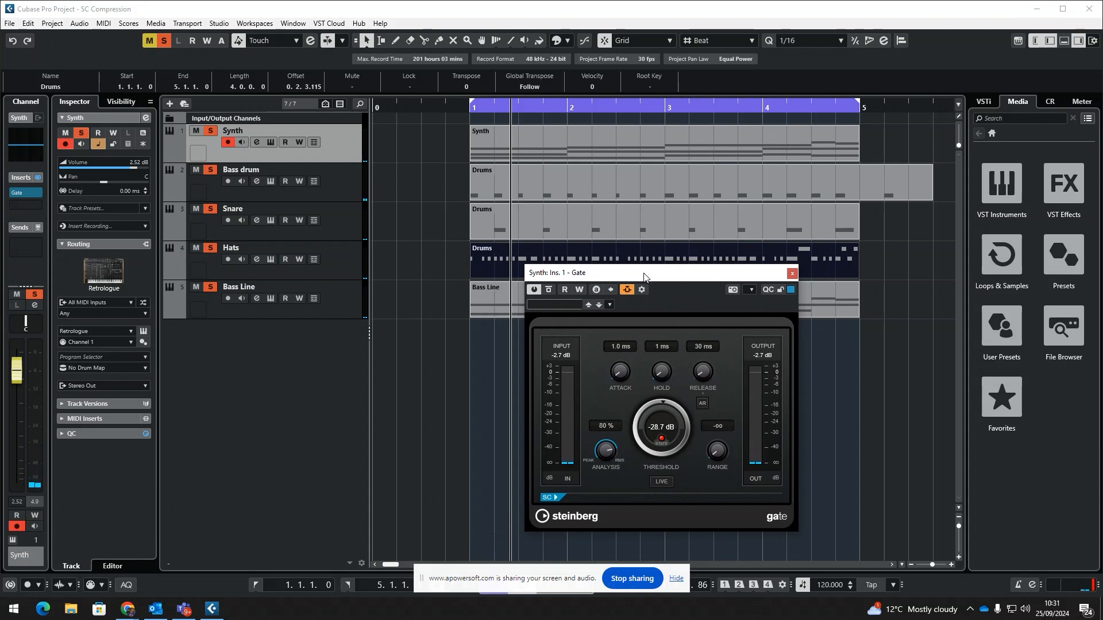
click(549, 290)
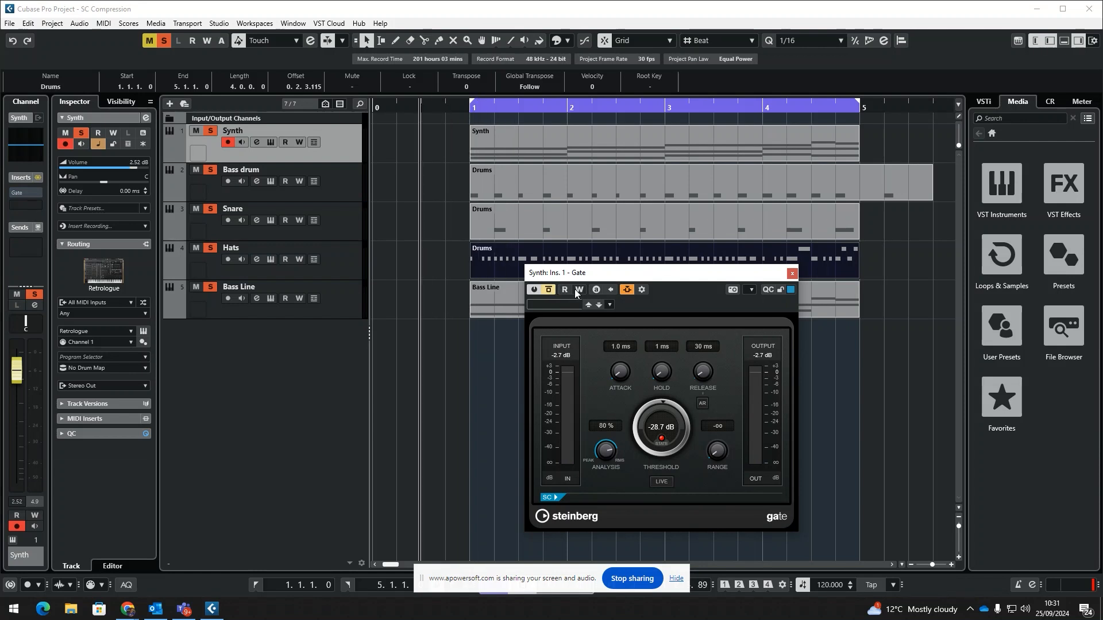
- Record bypass automation for the Synth's Gate during playback, activating it in bars 2 and 4 and bypassing it in bar 3
click(579, 290)
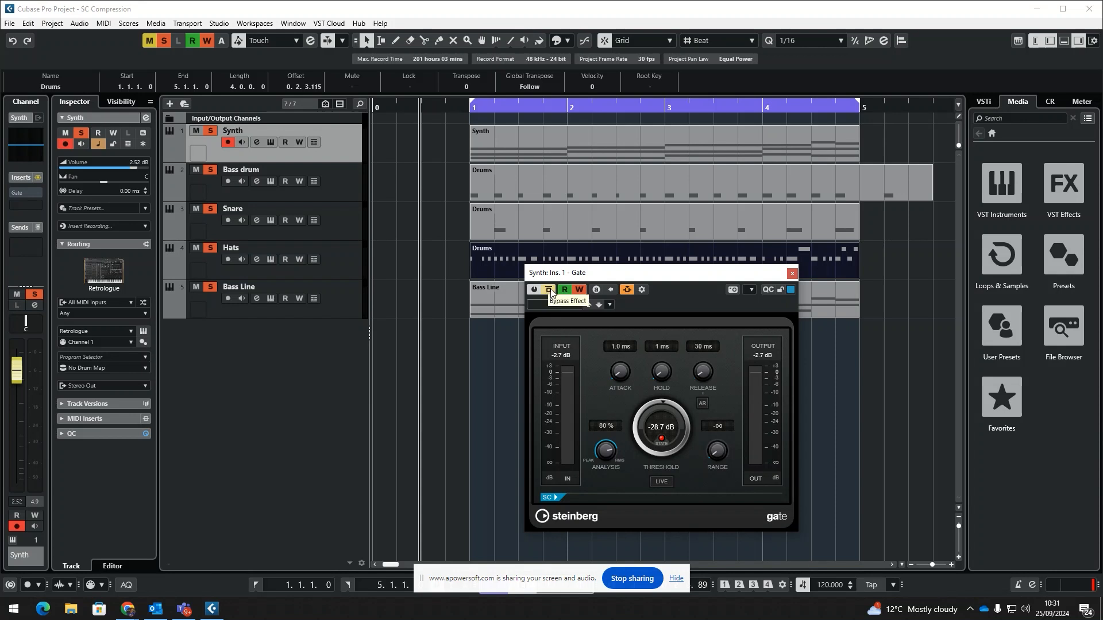
key(space)
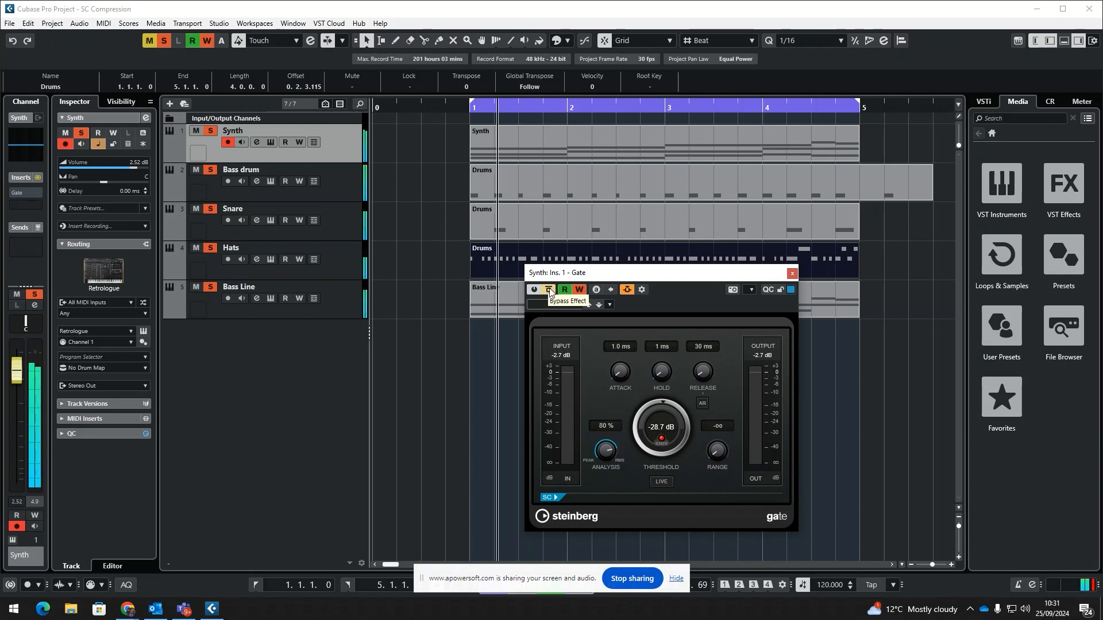
click(550, 291)
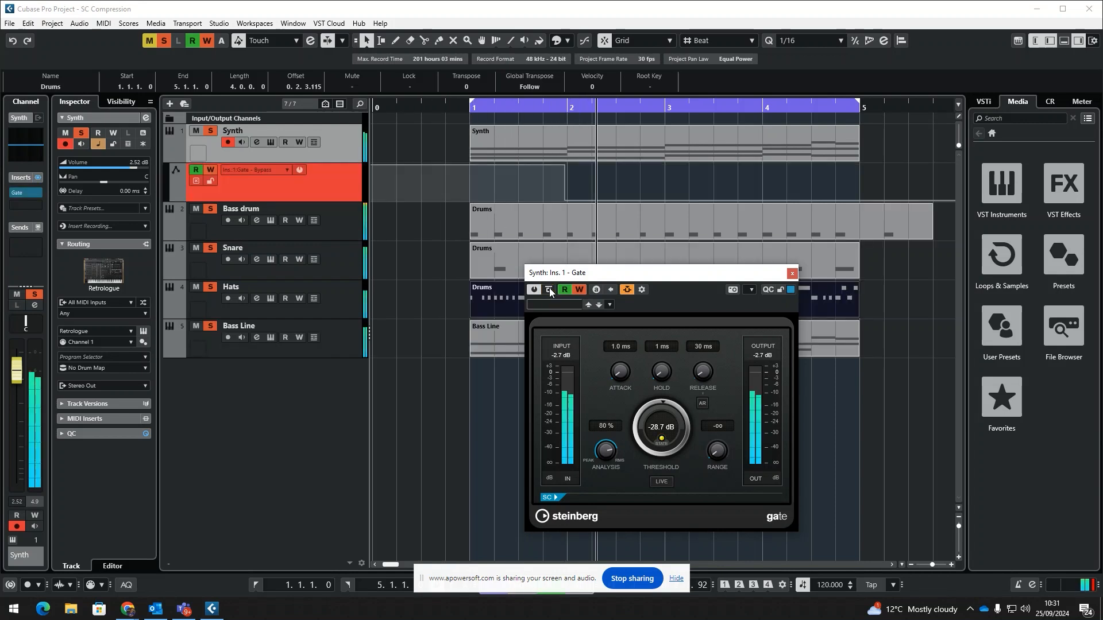
click(550, 290)
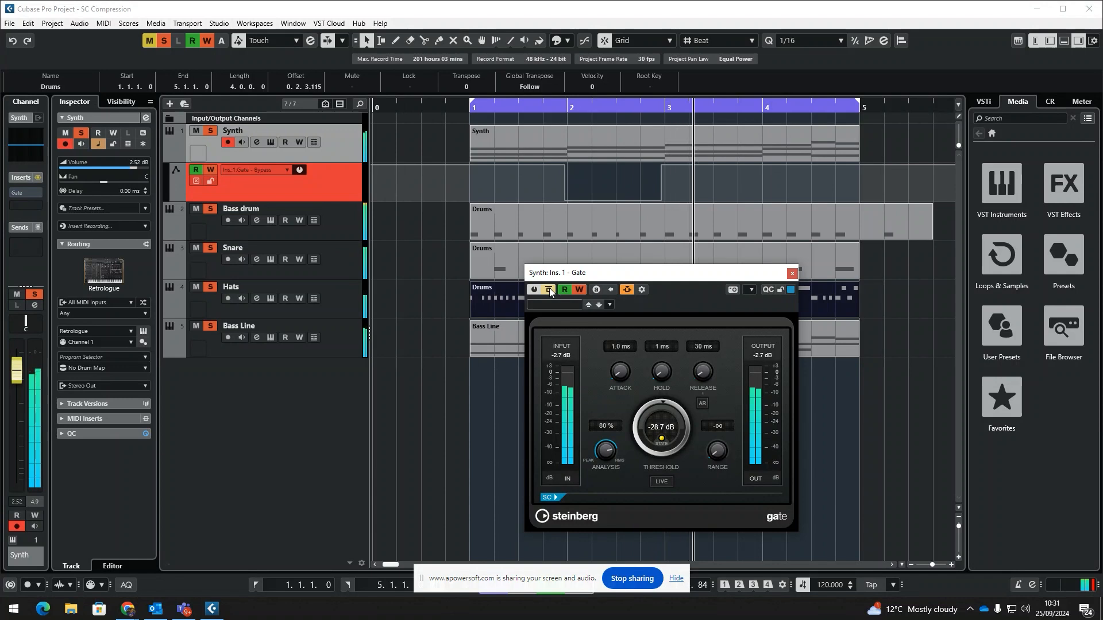
click(549, 288)
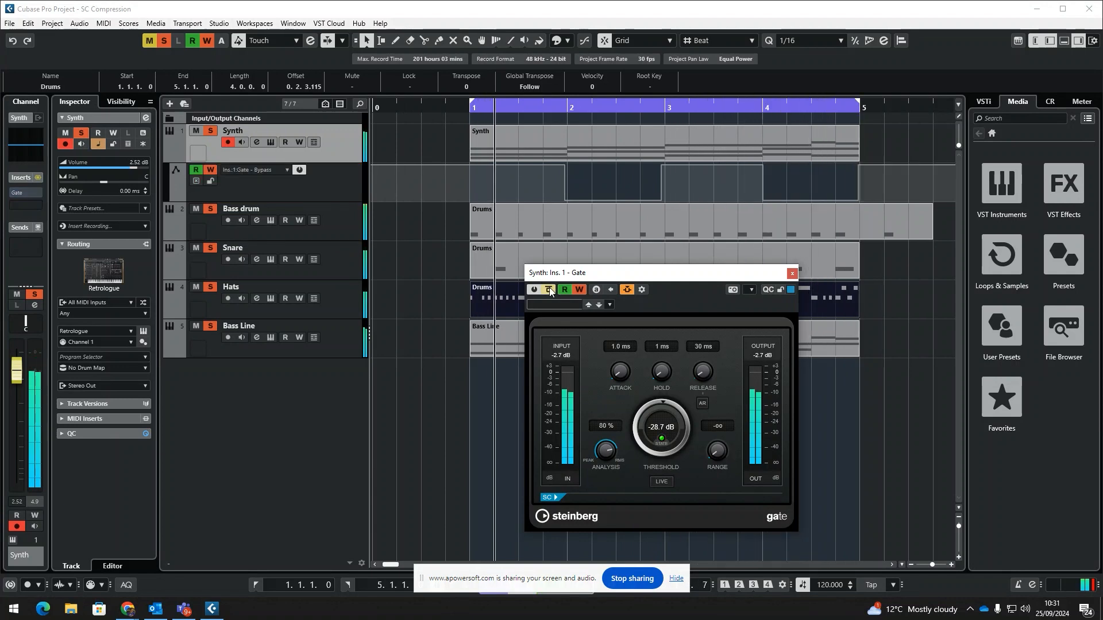
- Align the Gate bypass automation points with the starts of bars 2, 3, 4 and 5 and play the result
click(566, 200)
click(566, 166)
click(660, 200)
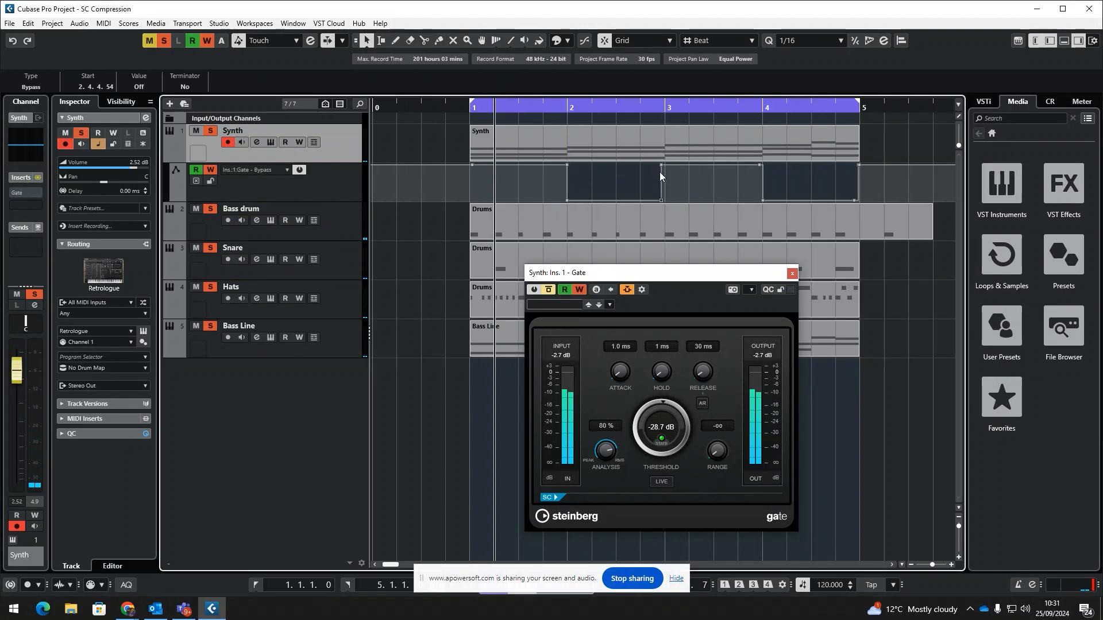
drag(662, 170, 665, 201)
click(761, 170)
click(860, 170)
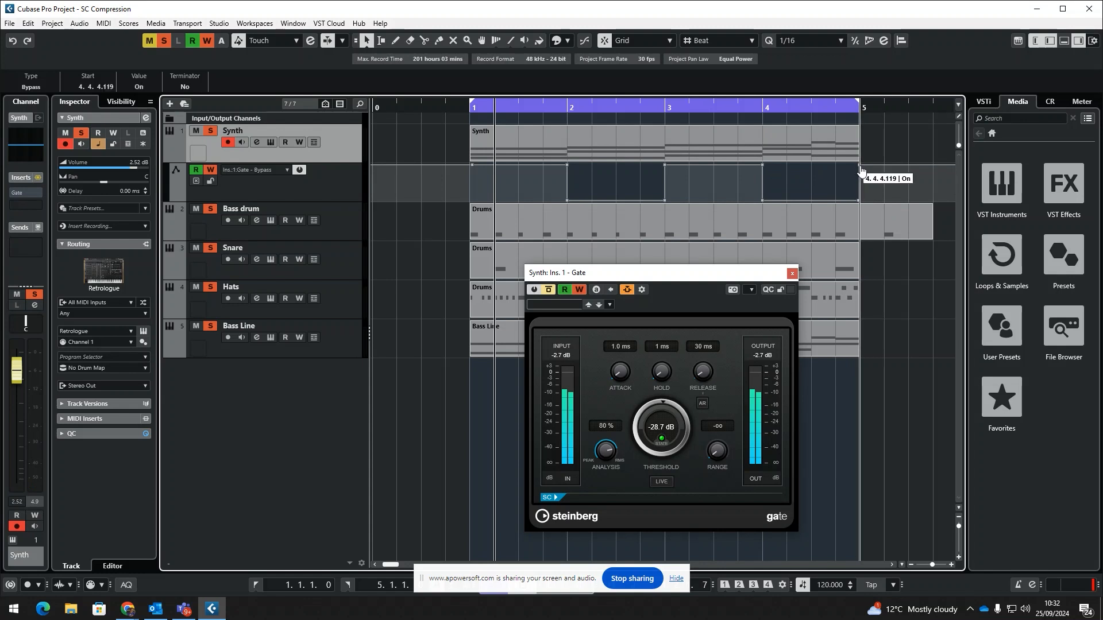
drag(860, 170, 860, 201)
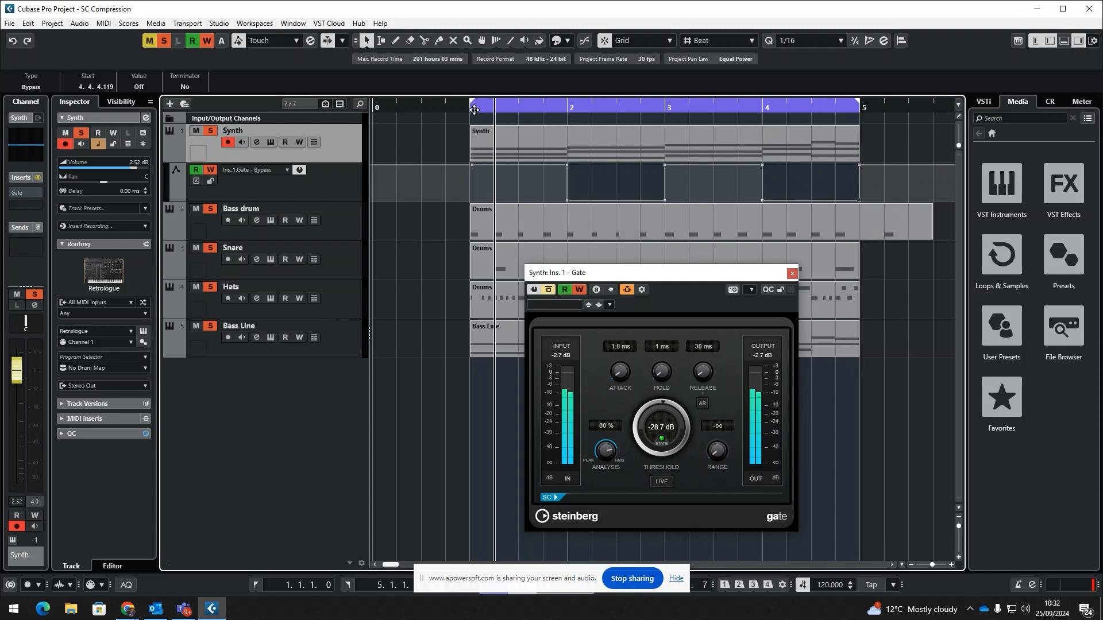
click(455, 108)
key(space)
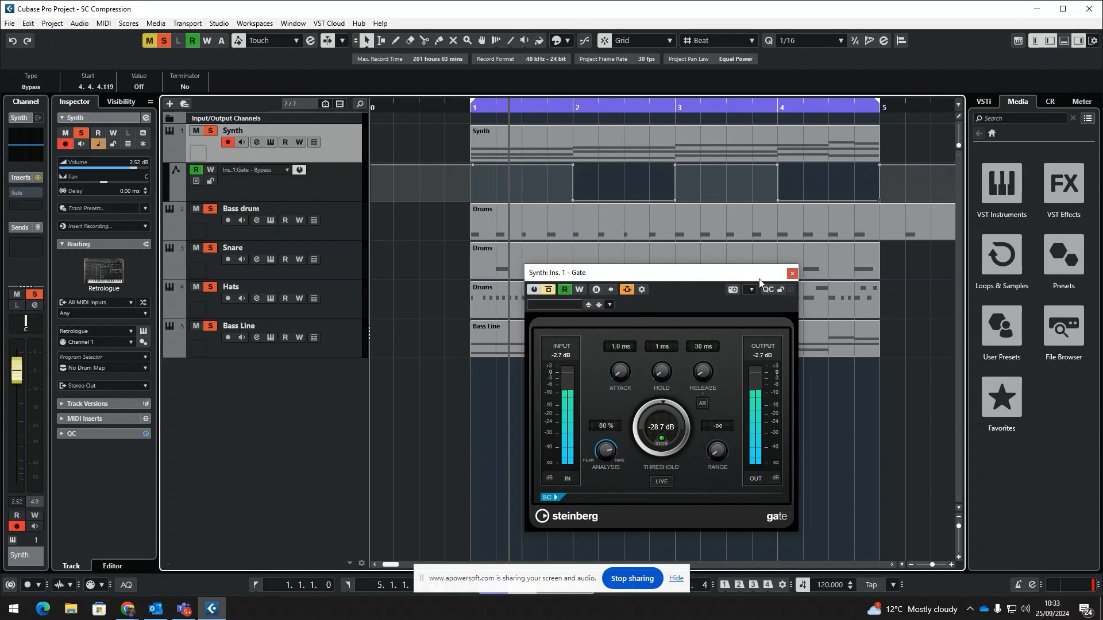
- Close the Gate window, delete all its bypass automation points and return the playback position to just before bar 1
click(792, 272)
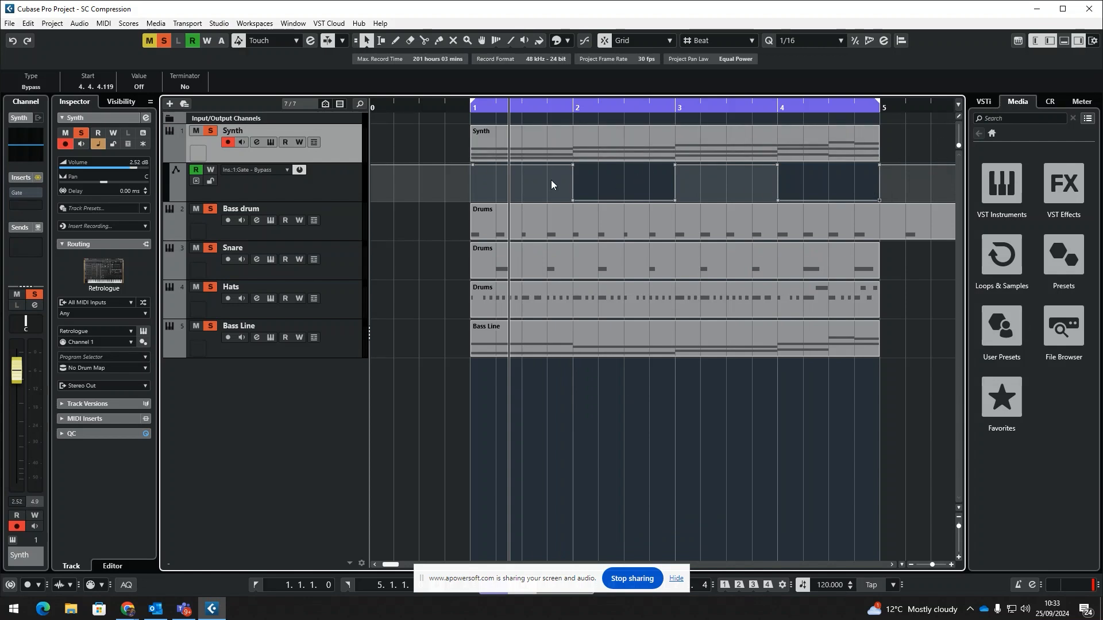
click(570, 165)
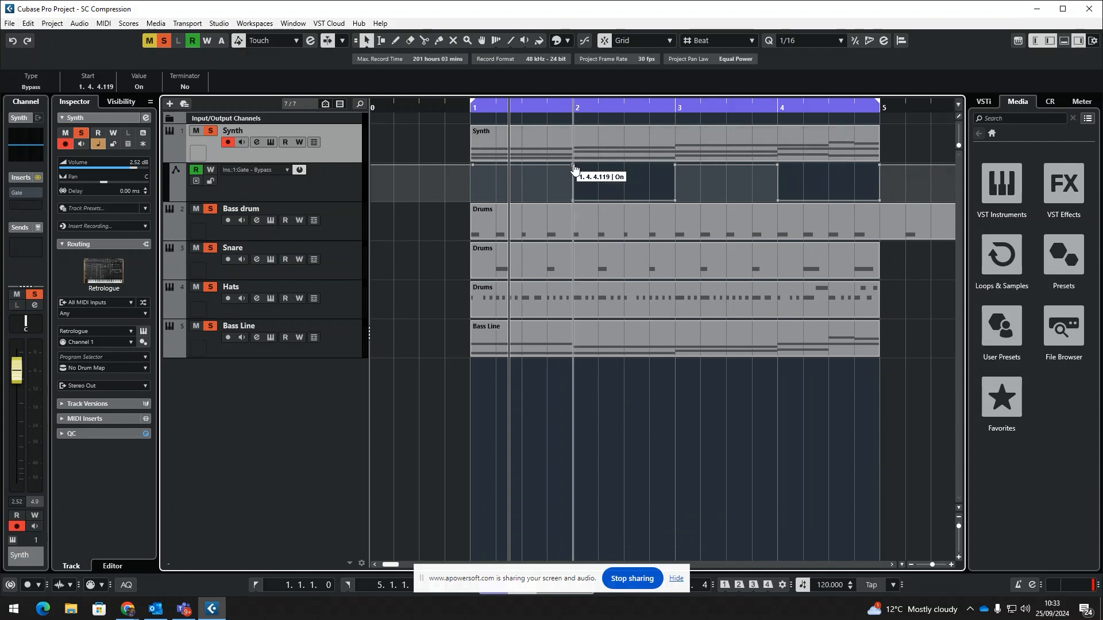
click(473, 166)
key(Delete)
click(675, 166)
key(Delete)
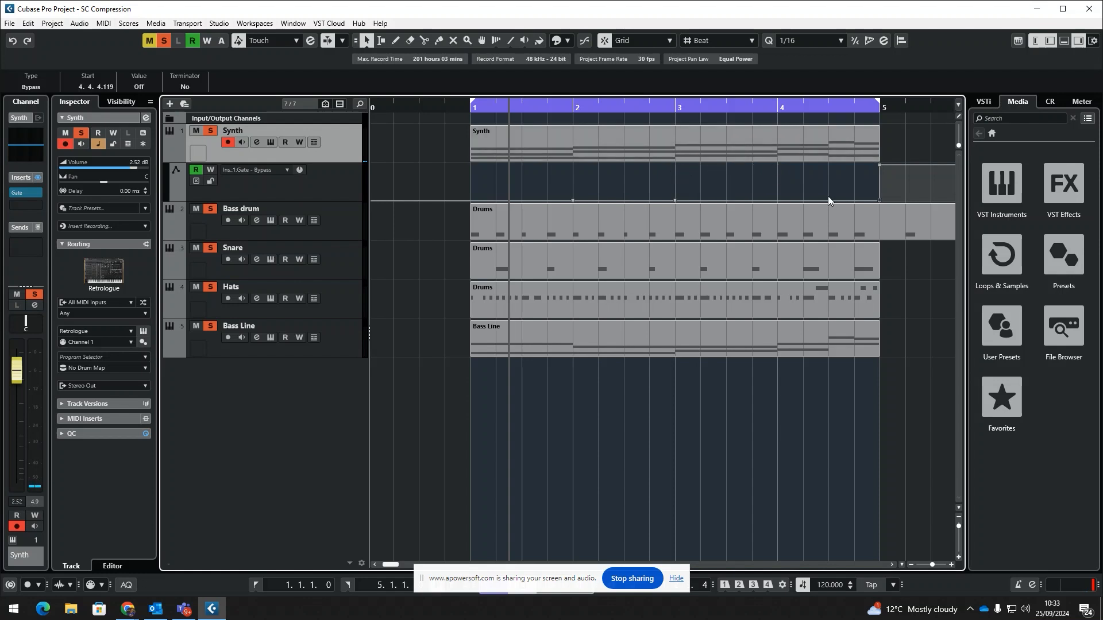
key(Delete)
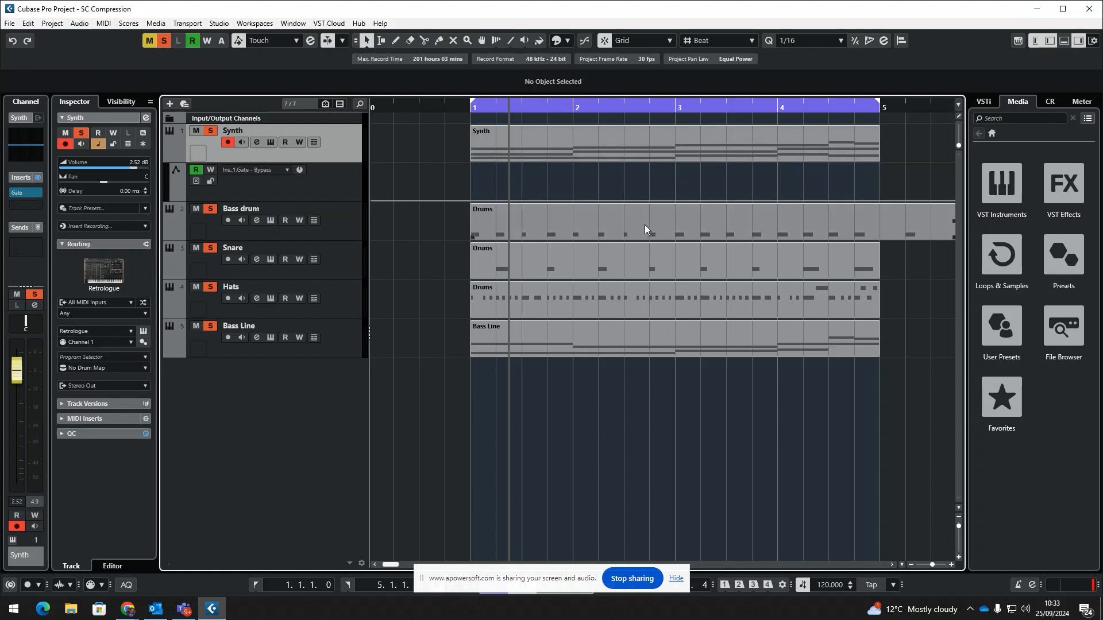
click(450, 107)
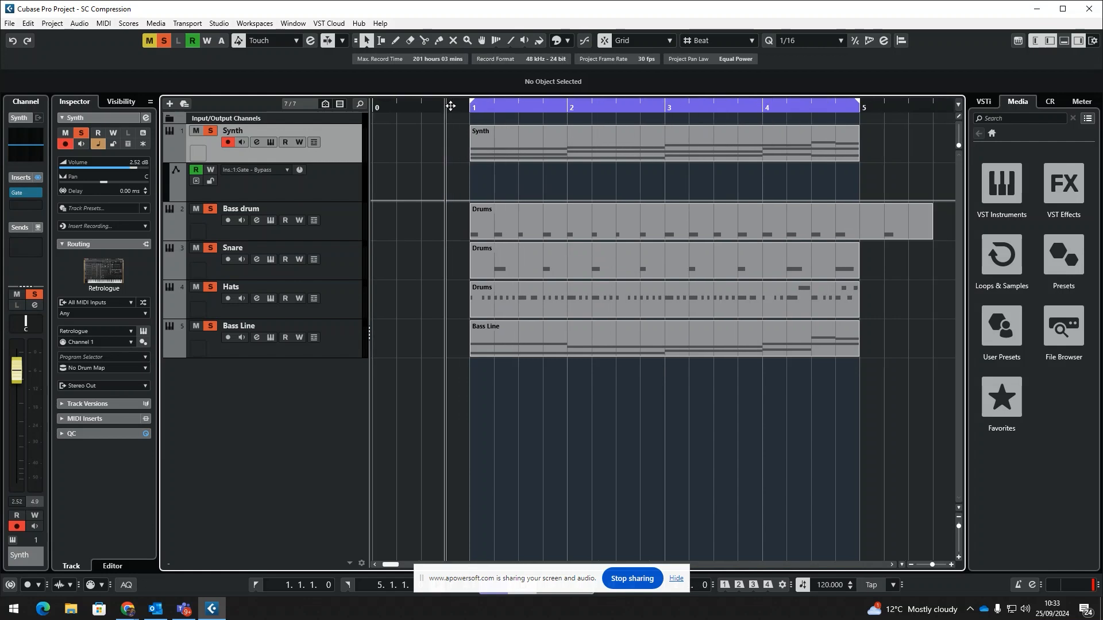
click(338, 294)
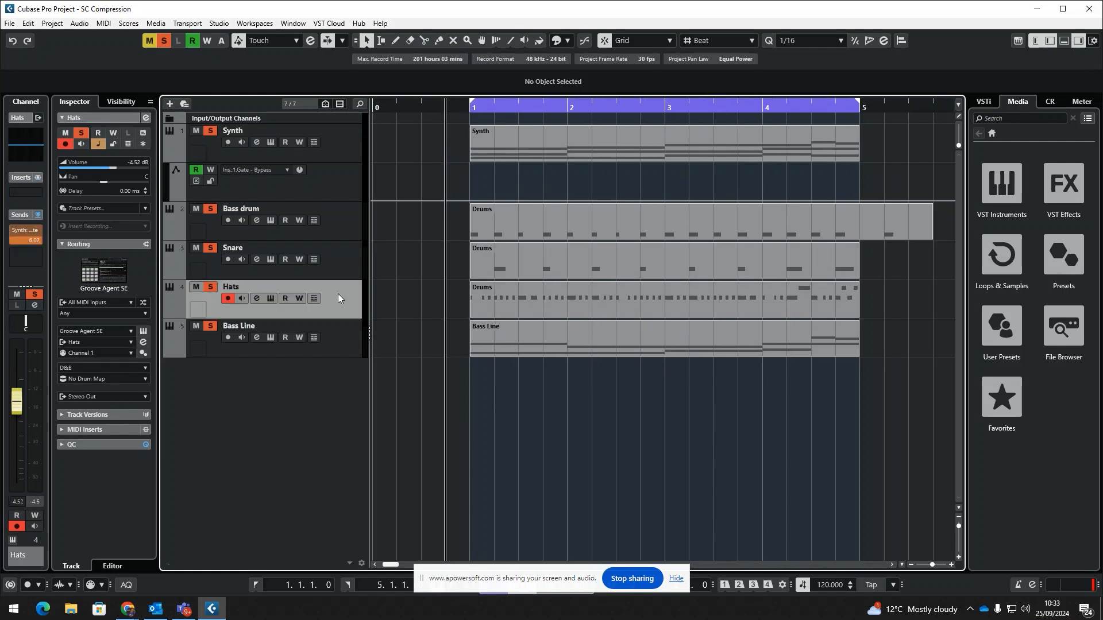
right_click(338, 294)
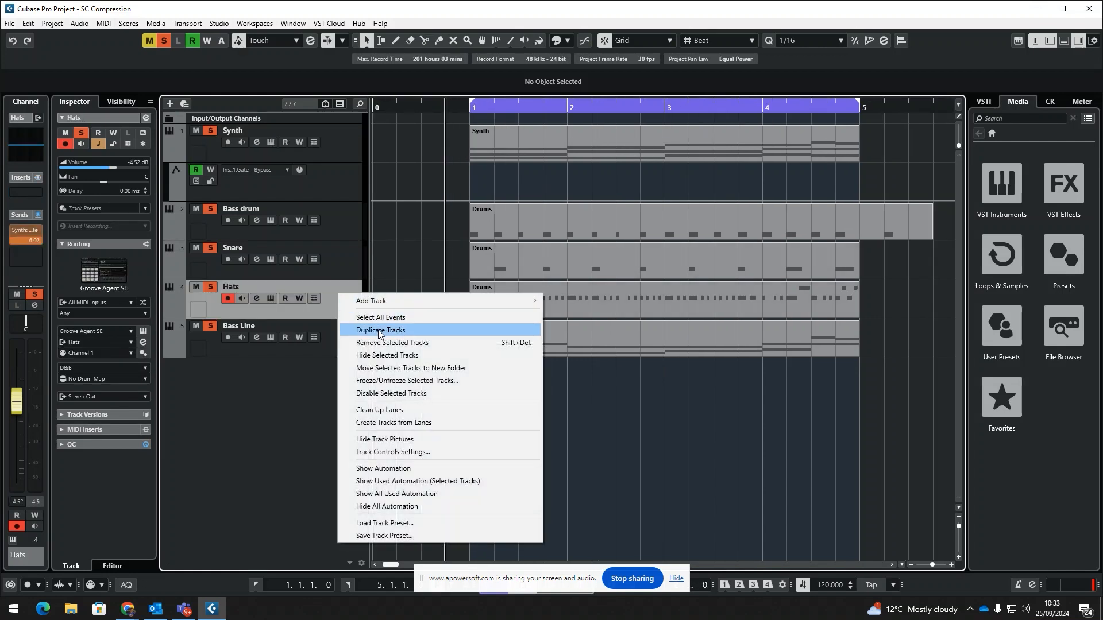
click(248, 437)
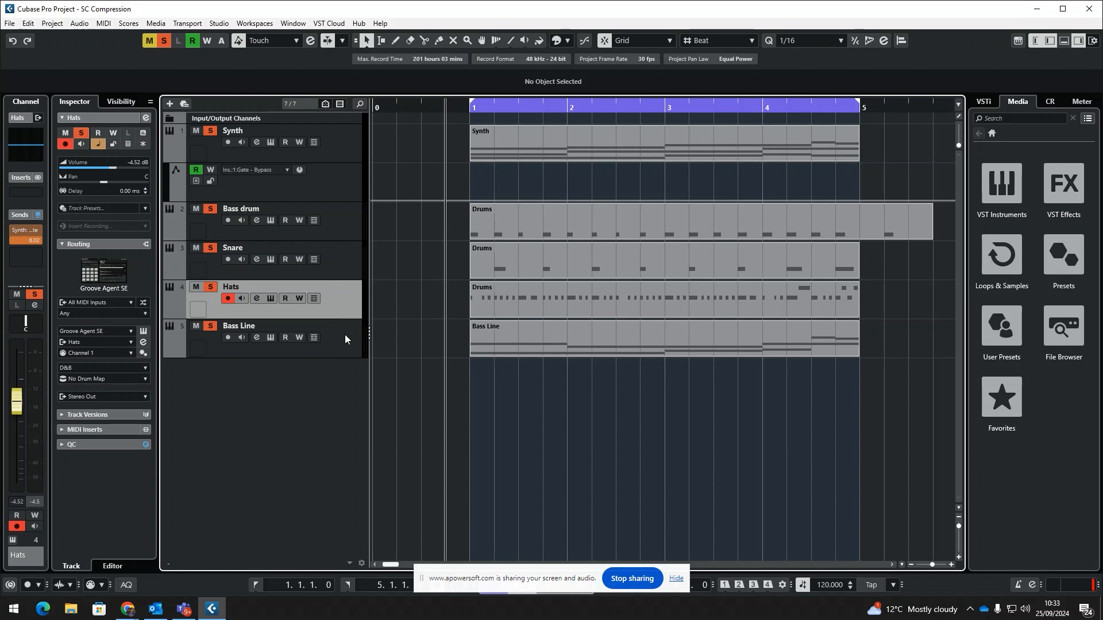
- Mute the Hats and unsolo the Bass drum, Snare and Bass Line to play only the Synth
click(195, 287)
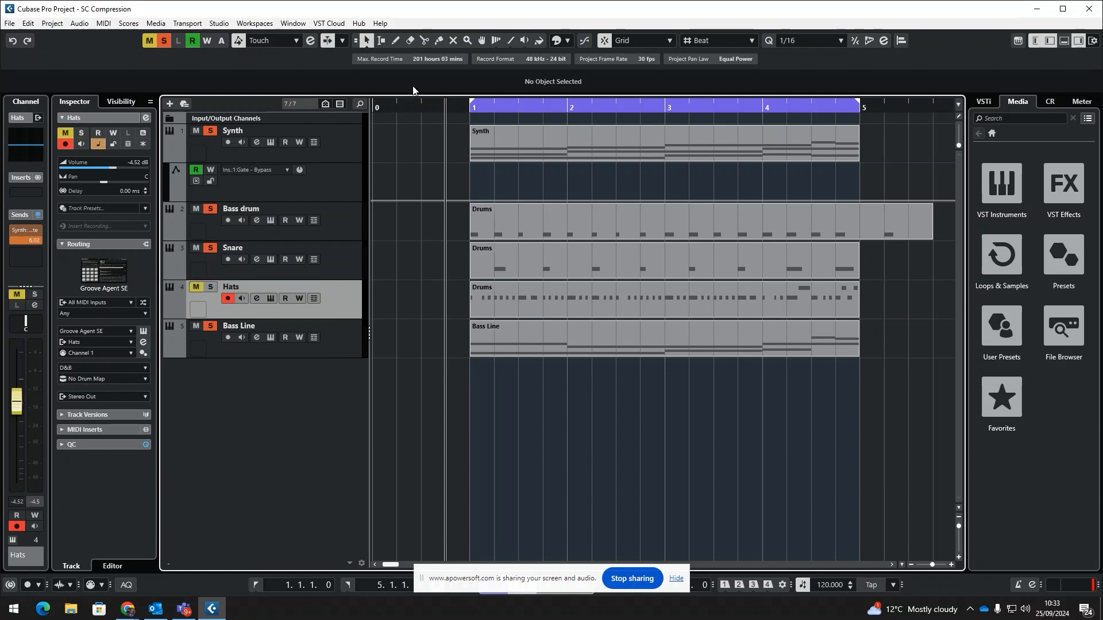
click(211, 247)
click(210, 325)
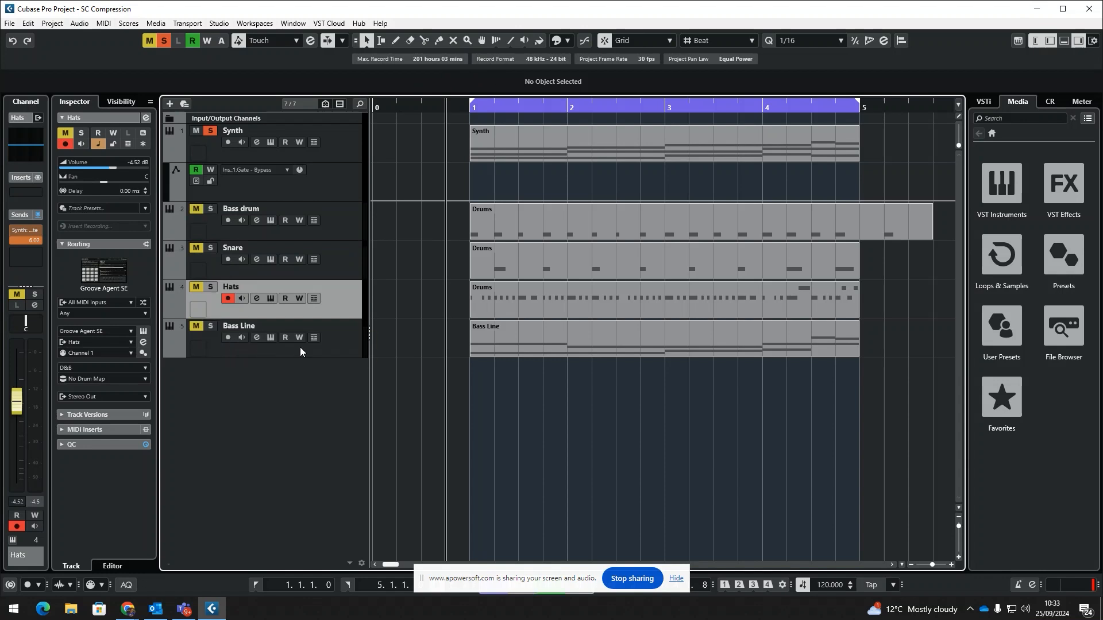
key(space)
- Clear all mutes and solos and play the full mix from just before bar 1
drag(475, 111, 455, 114)
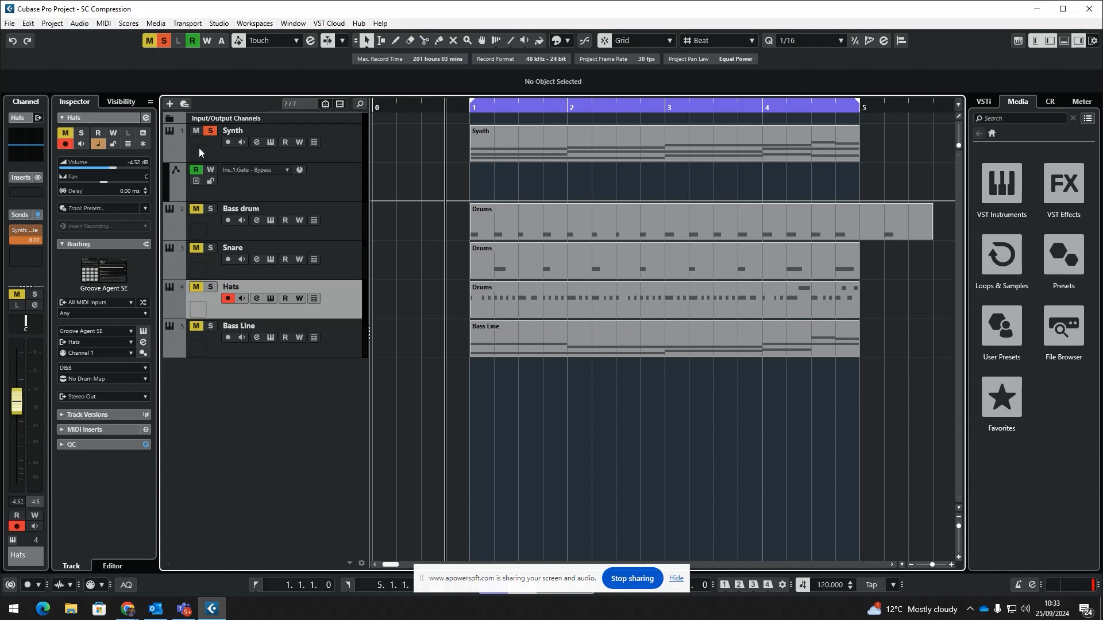
click(149, 41)
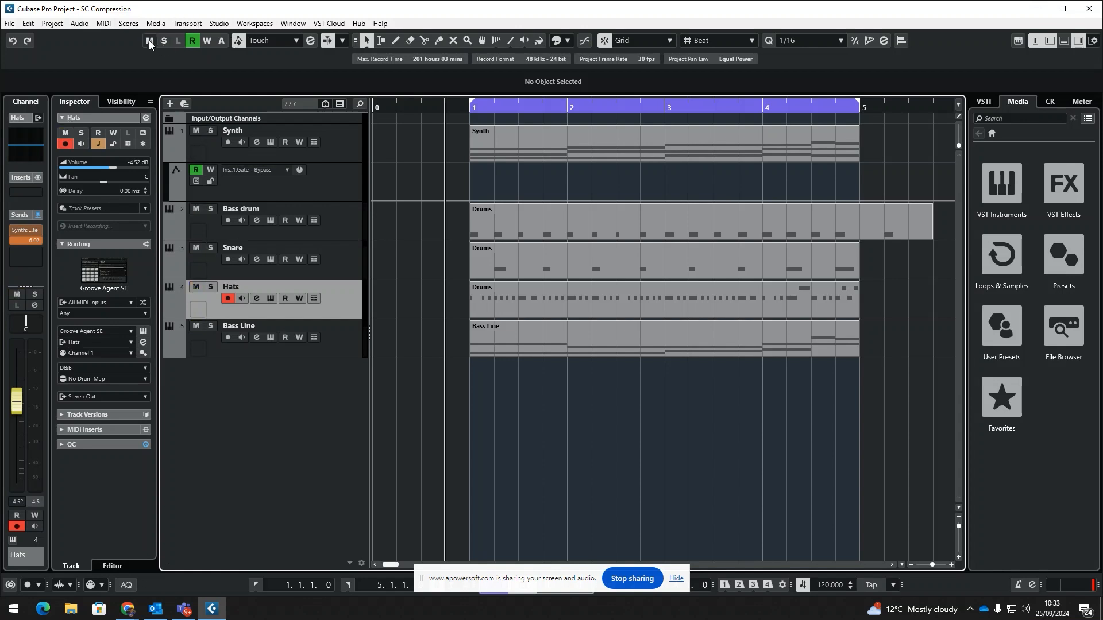
key(space)
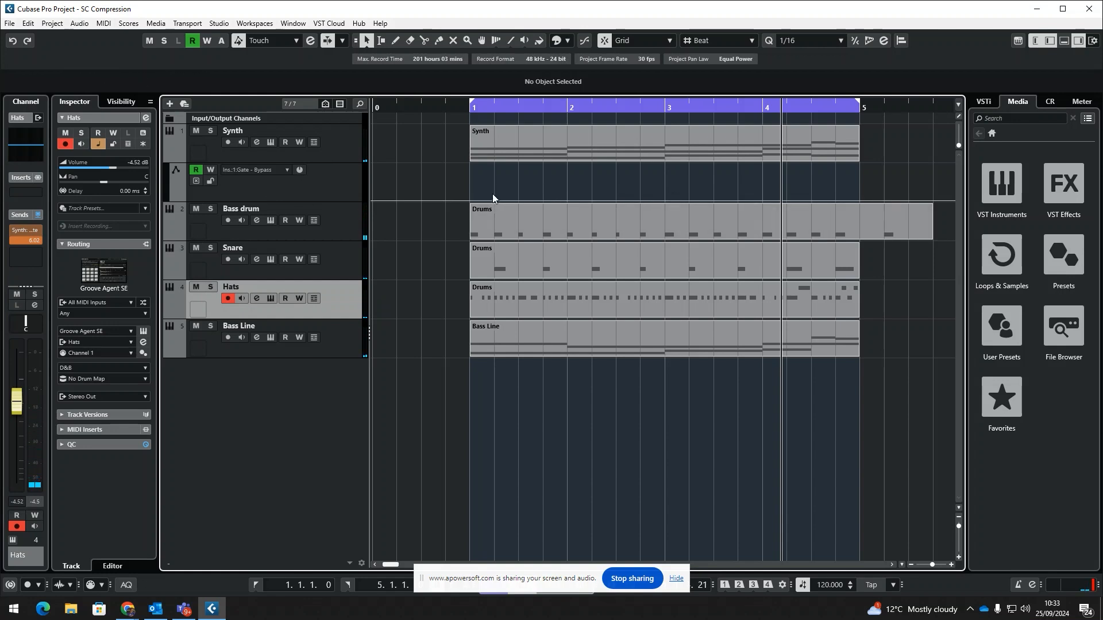
- Review the Synth's Gate insert from its channel settings, toggle its bypass, and close both windows during playback
click(256, 143)
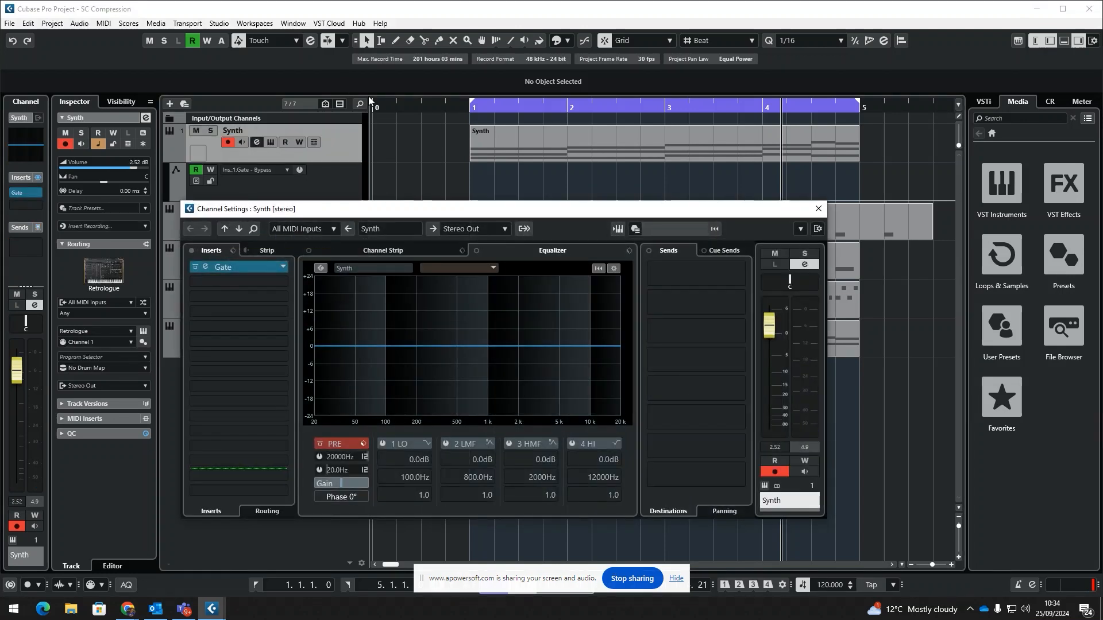
click(194, 266)
click(194, 266)
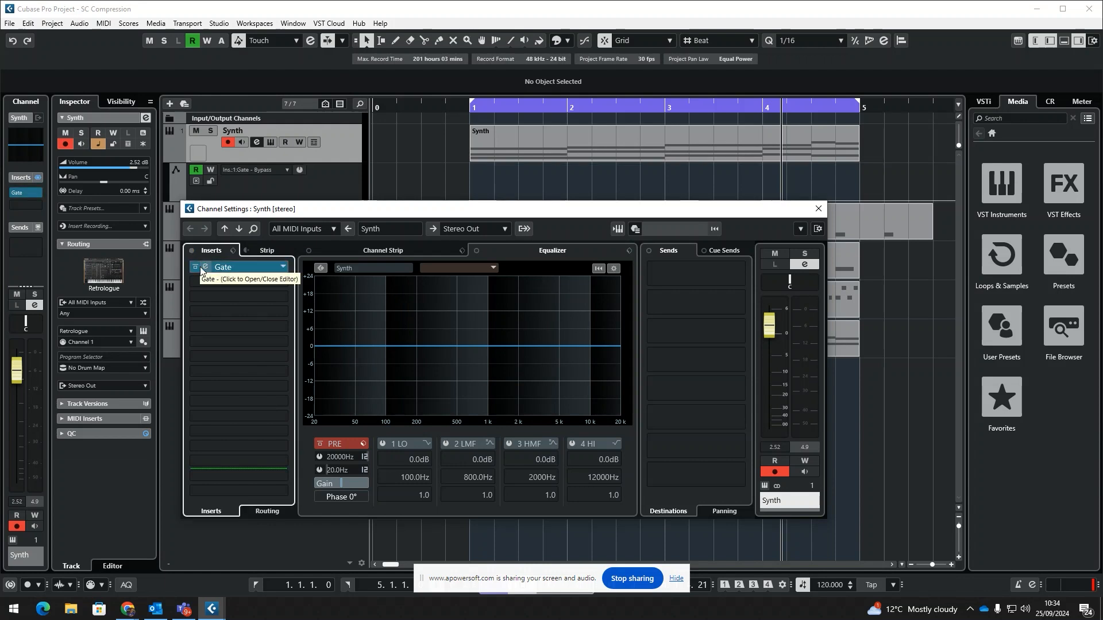
click(229, 267)
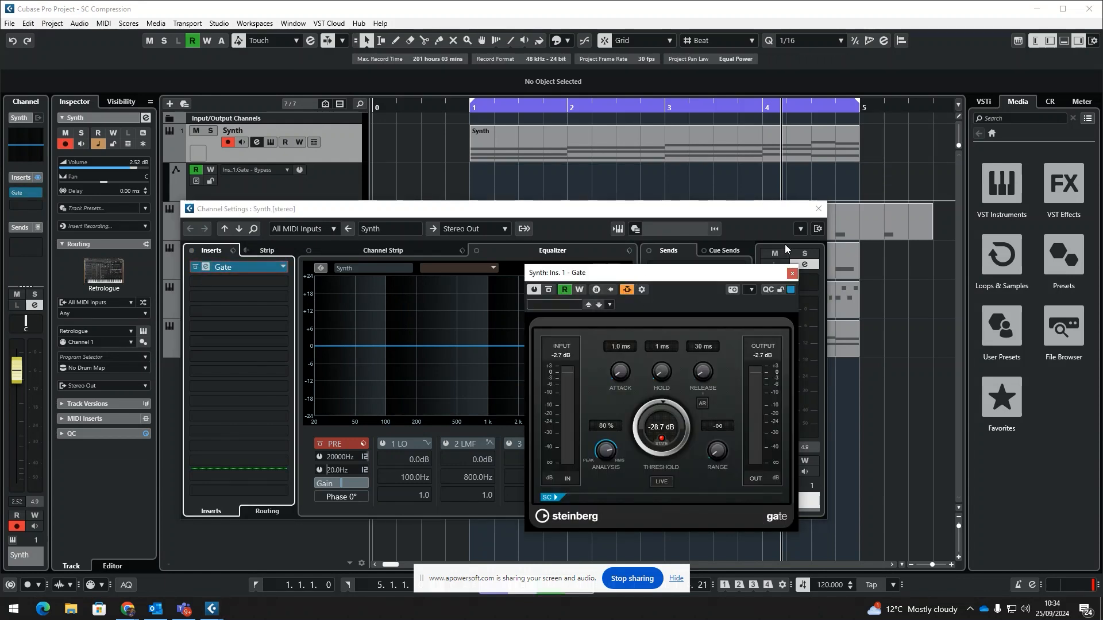
key(space)
click(792, 273)
click(819, 209)
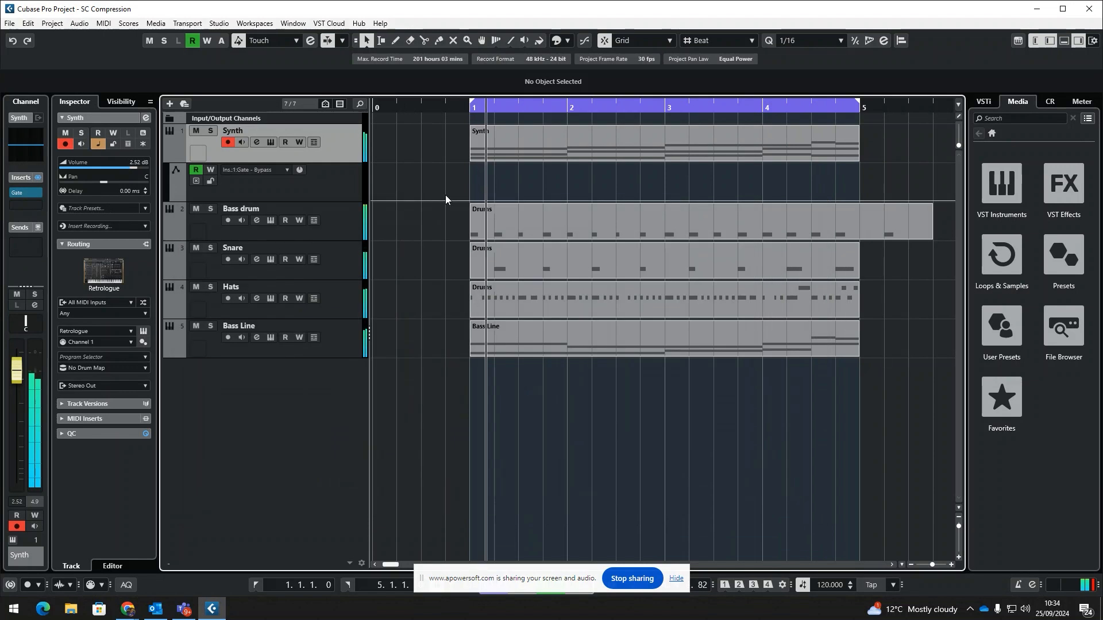
- Solo the Hats and Synth tracks during playback to hear the trigger together with the gated sound
click(211, 287)
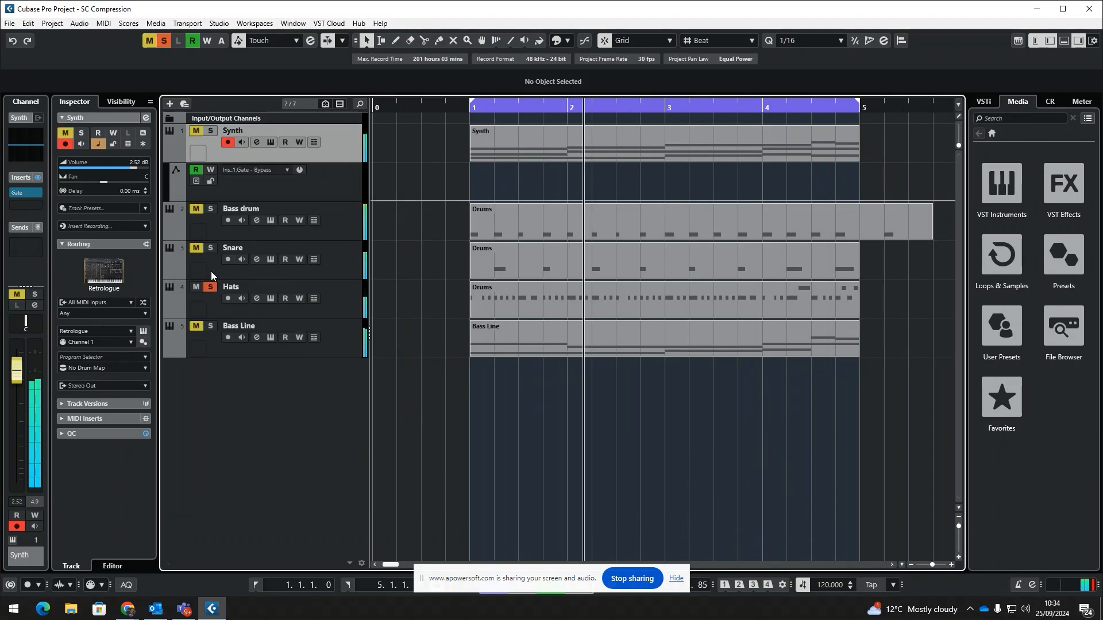
click(211, 131)
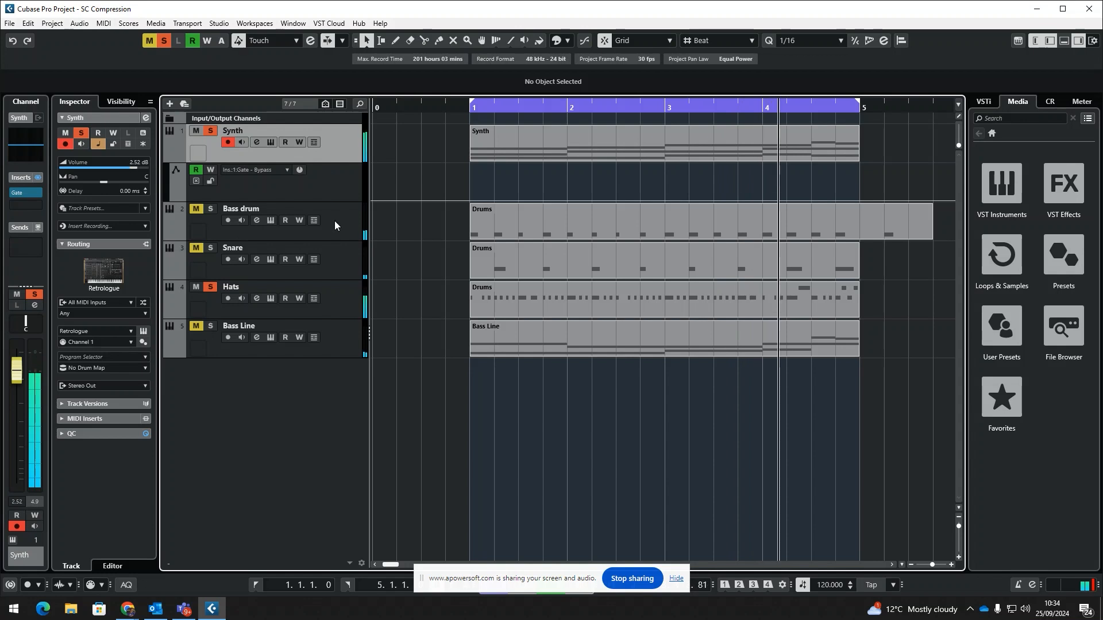
key(space)
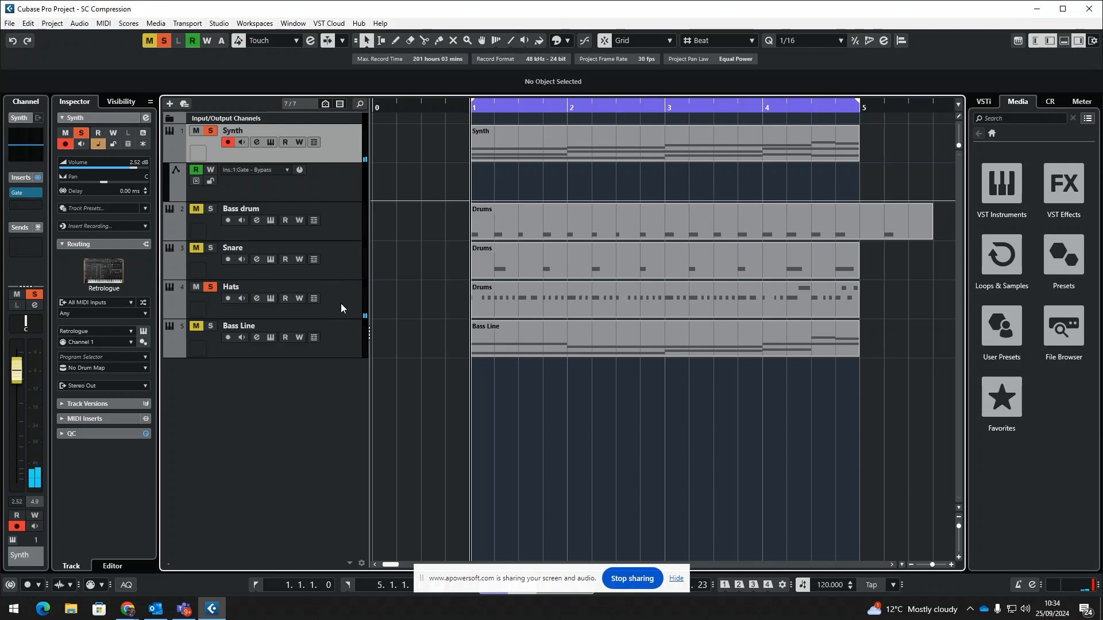
key(space)
- Mute the Hats and open its channel settings, moving the window clear of the track list
click(196, 287)
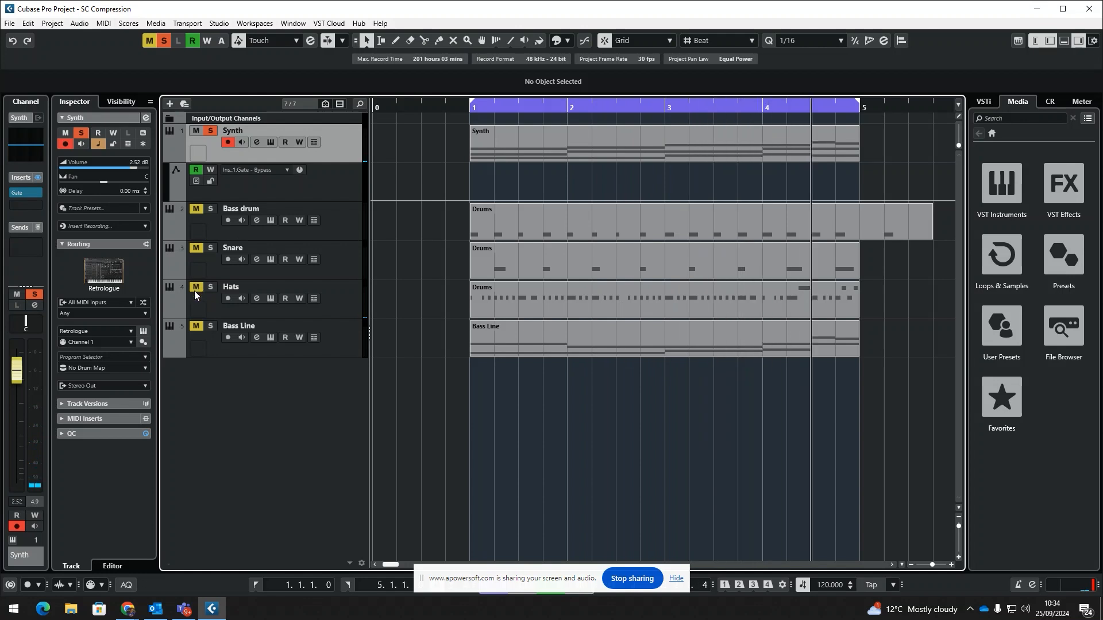
click(257, 299)
drag(659, 214, 854, 221)
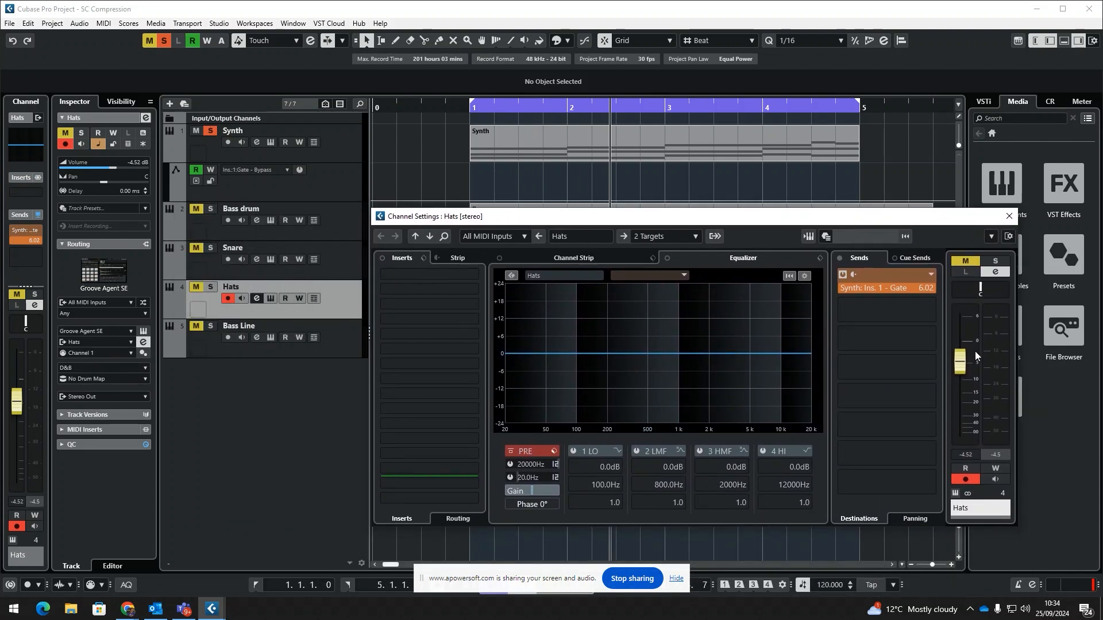
- Unmute and solo the Hats again and bring its channel settings back into view during playback
click(194, 288)
click(210, 289)
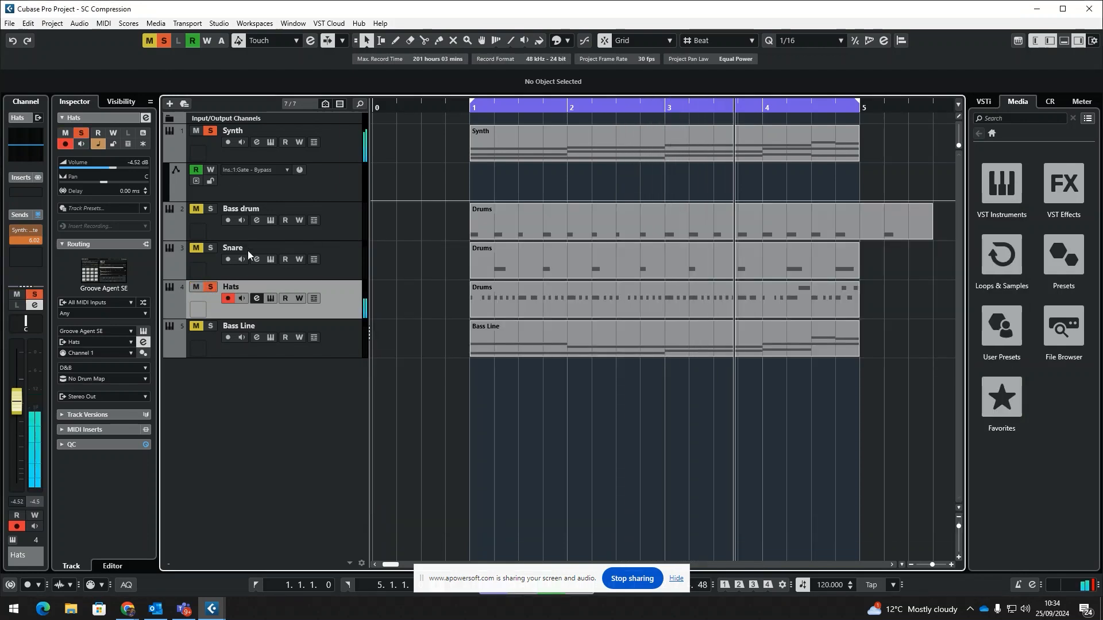
click(257, 298)
click(257, 299)
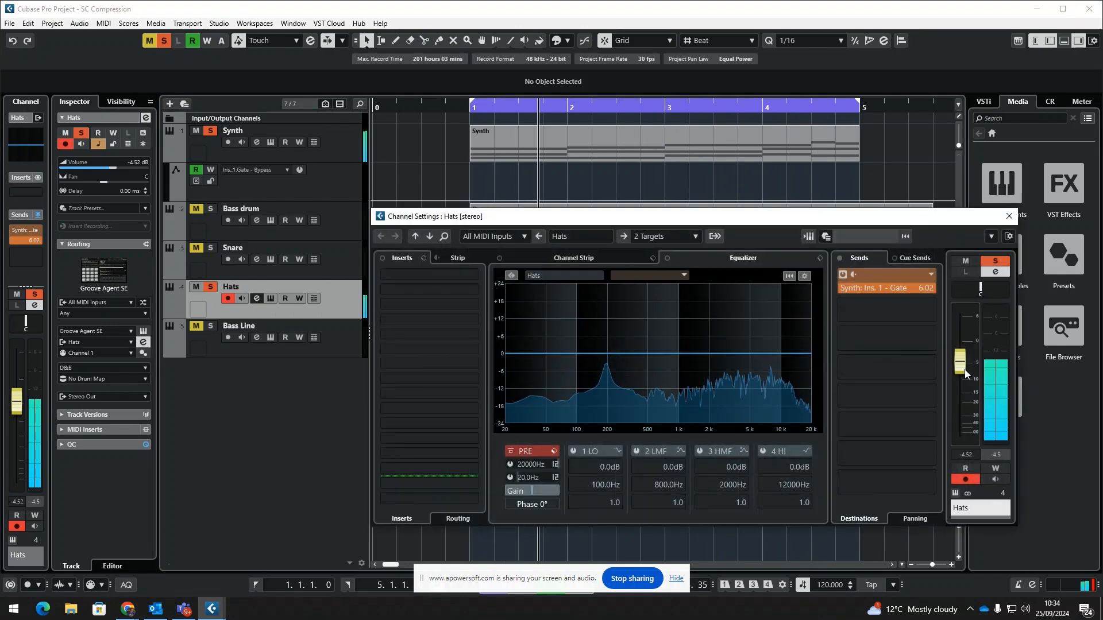
- Lower the Hats channel volume to -∞ during playback to test the side-chain send to the Synth's Gate
key(space)
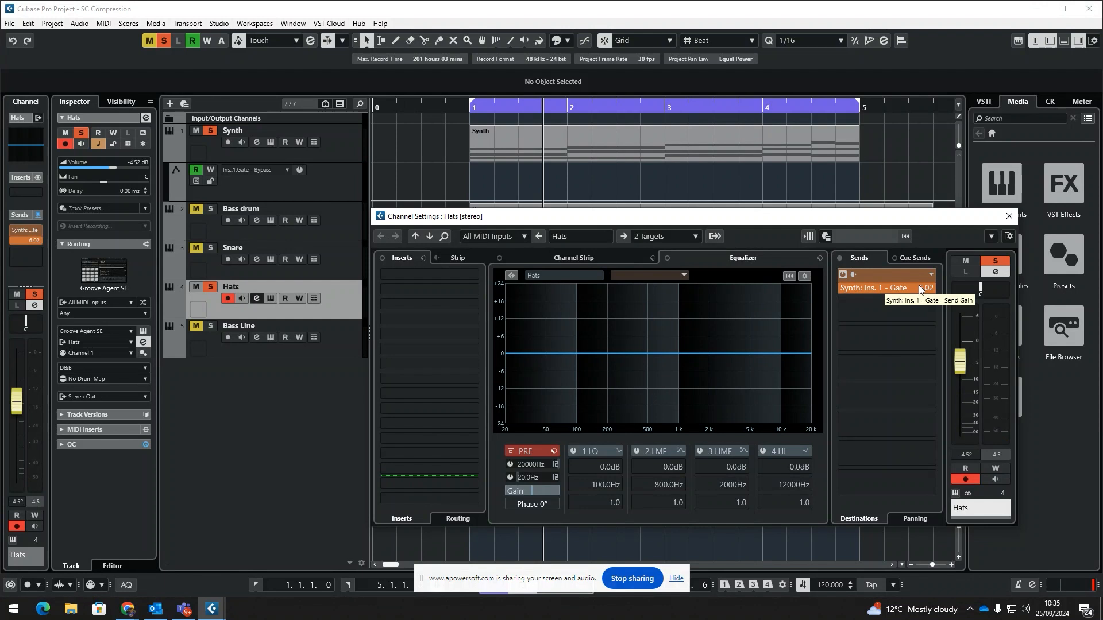
key(space)
drag(960, 364, 964, 451)
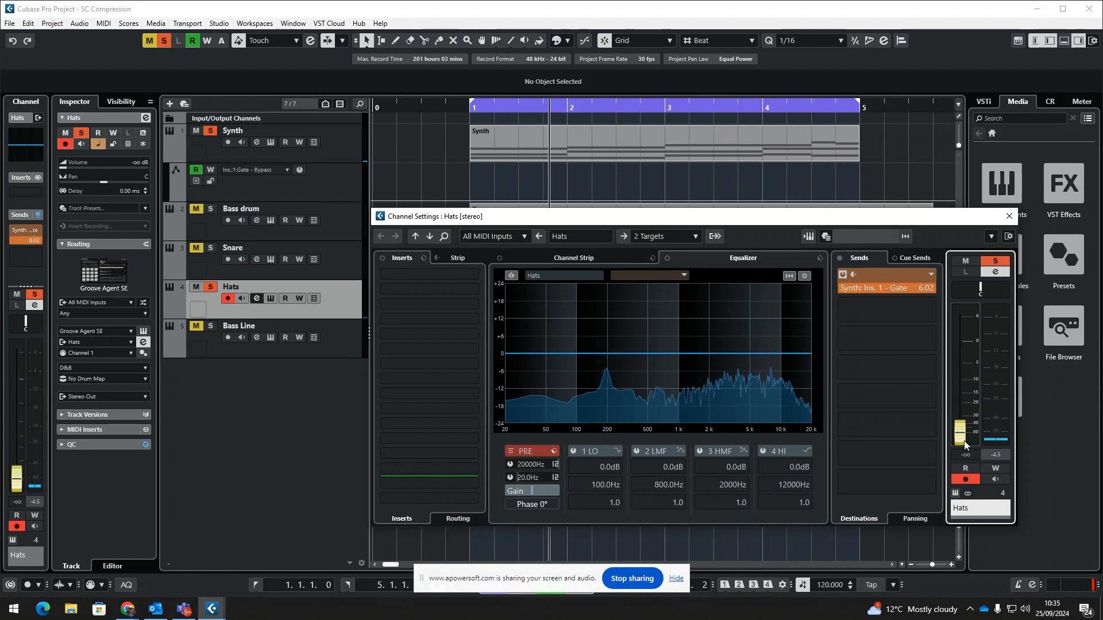
- Raise the Hats channel volume to -5.13 dB and switch its send to the Synth's Gate to pre-fader
drag(962, 444, 963, 407)
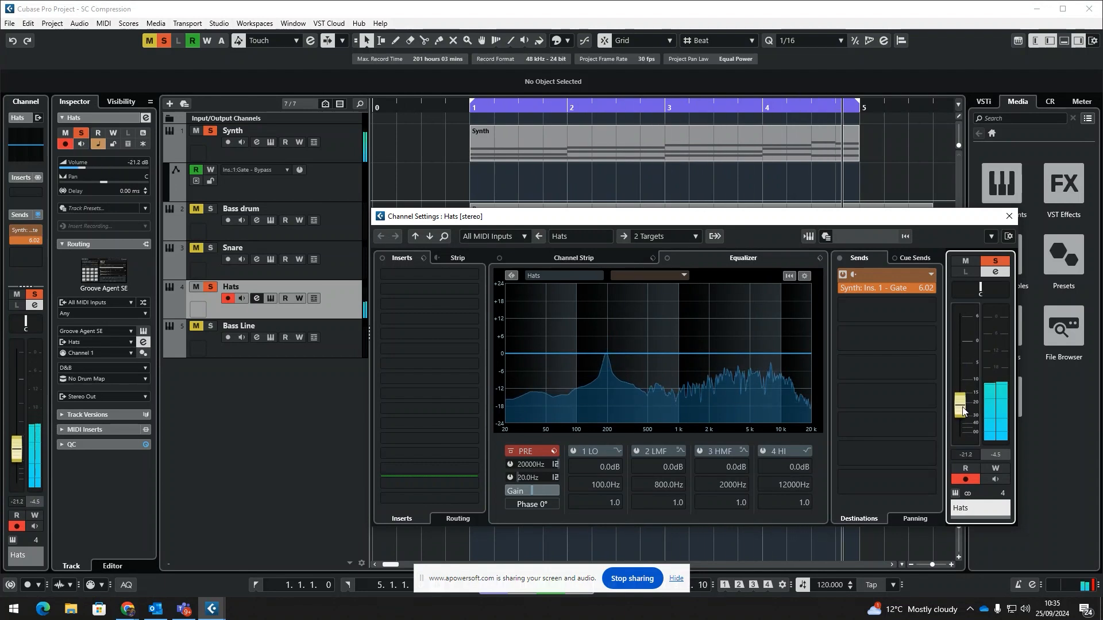
drag(963, 410, 960, 363)
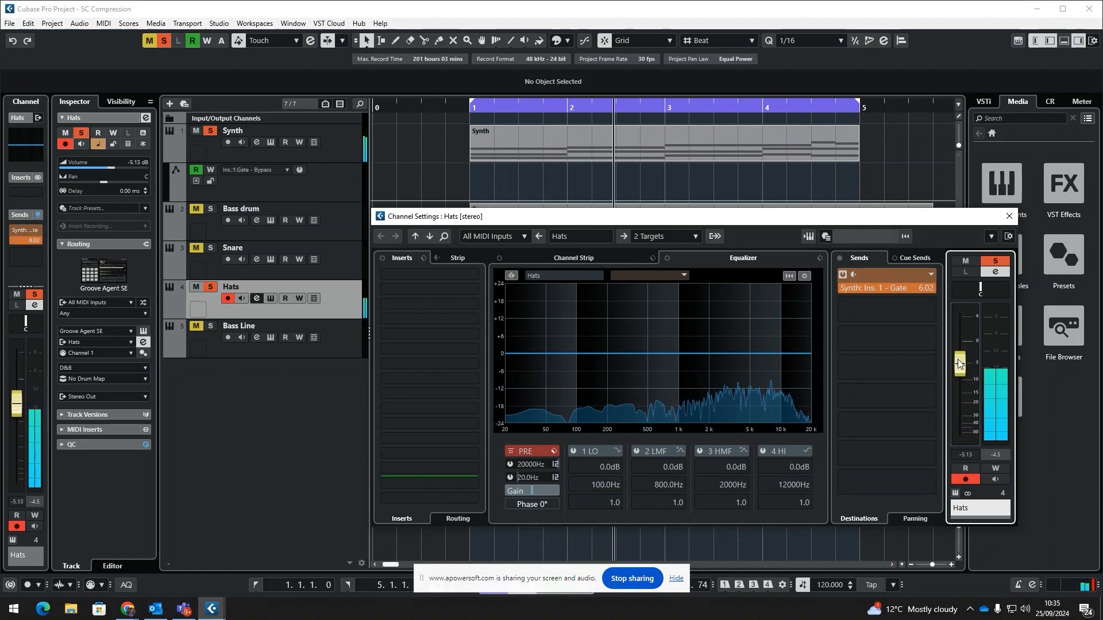
click(853, 275)
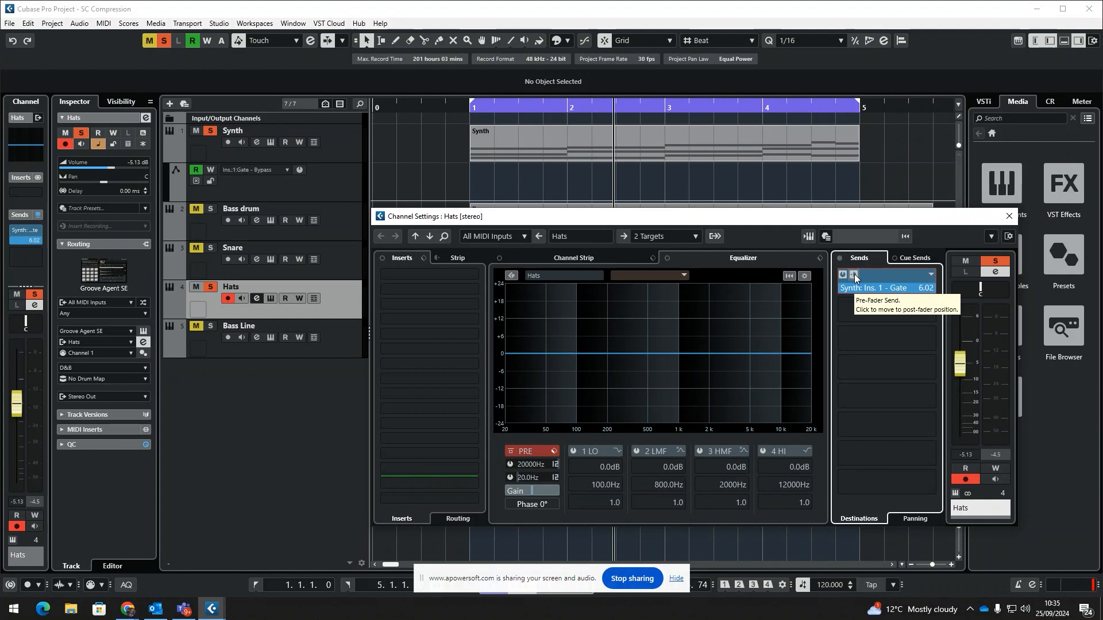
- Start playback and lower the Hats channel volume to -∞ to test the pre-fader send to the Synth's Gate
key(space)
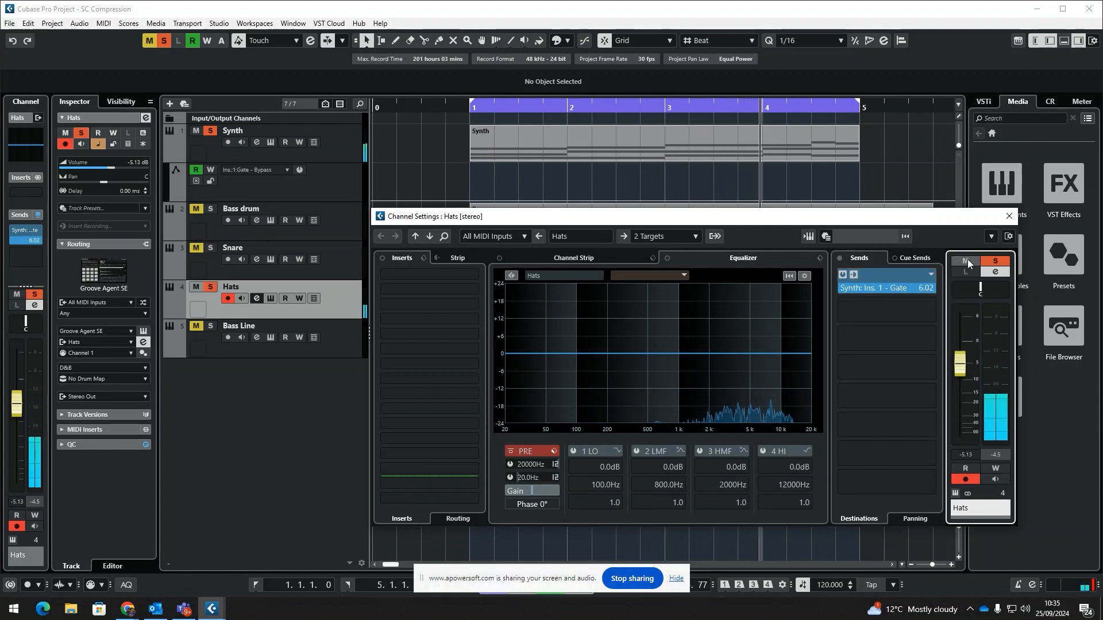
drag(959, 361, 961, 442)
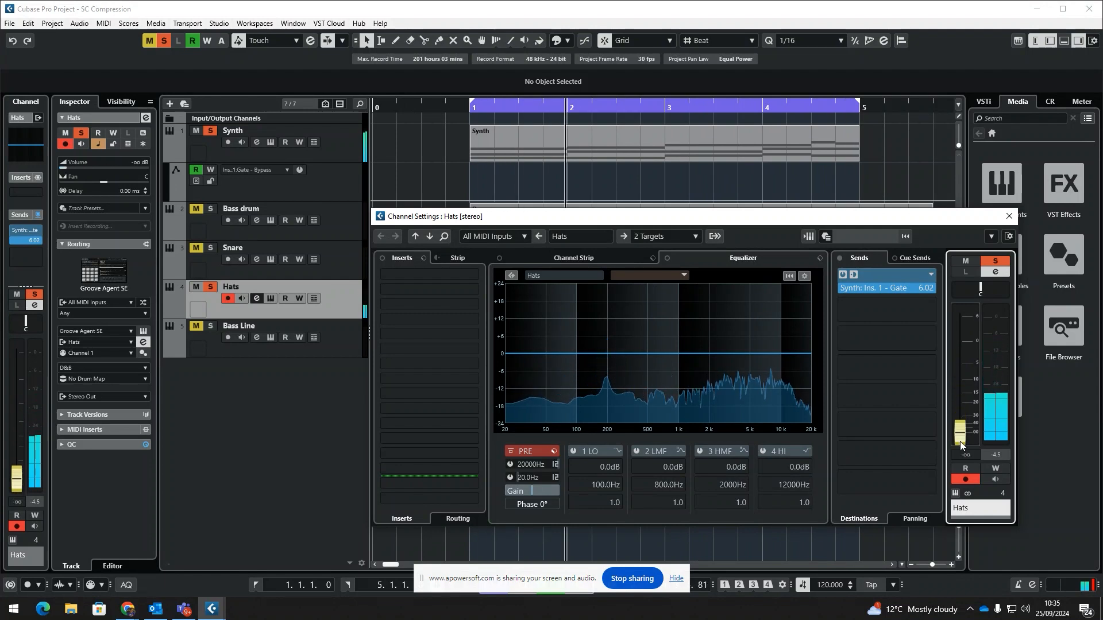
mouse_move(962, 442)
mouse_down()
mouse_move(961, 409)
mouse_move(966, 447)
mouse_up()
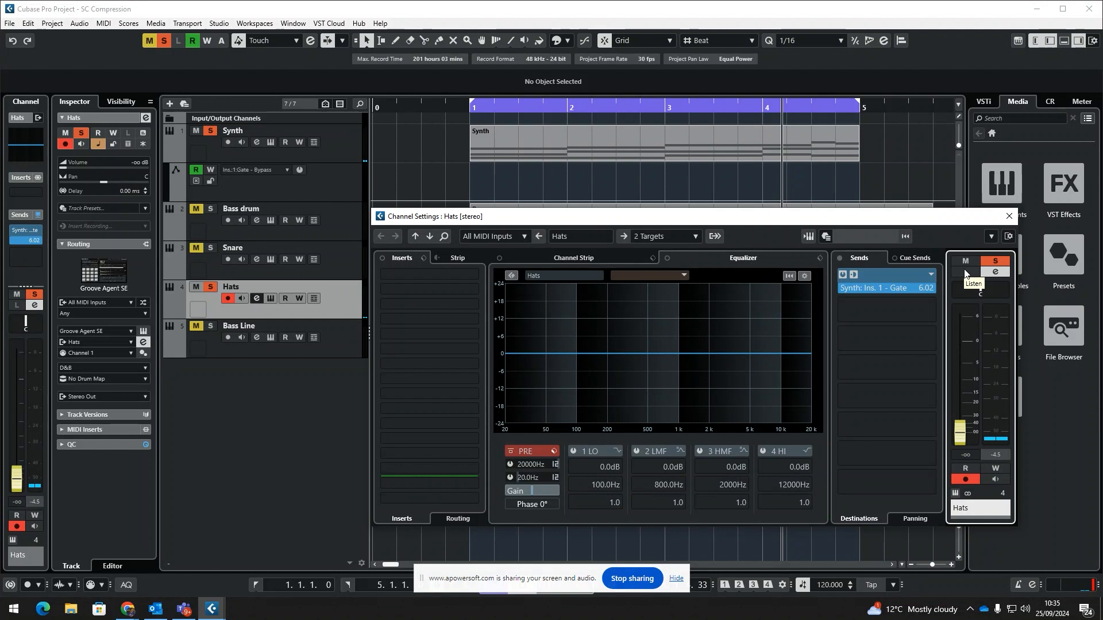
drag(959, 432, 971, 473)
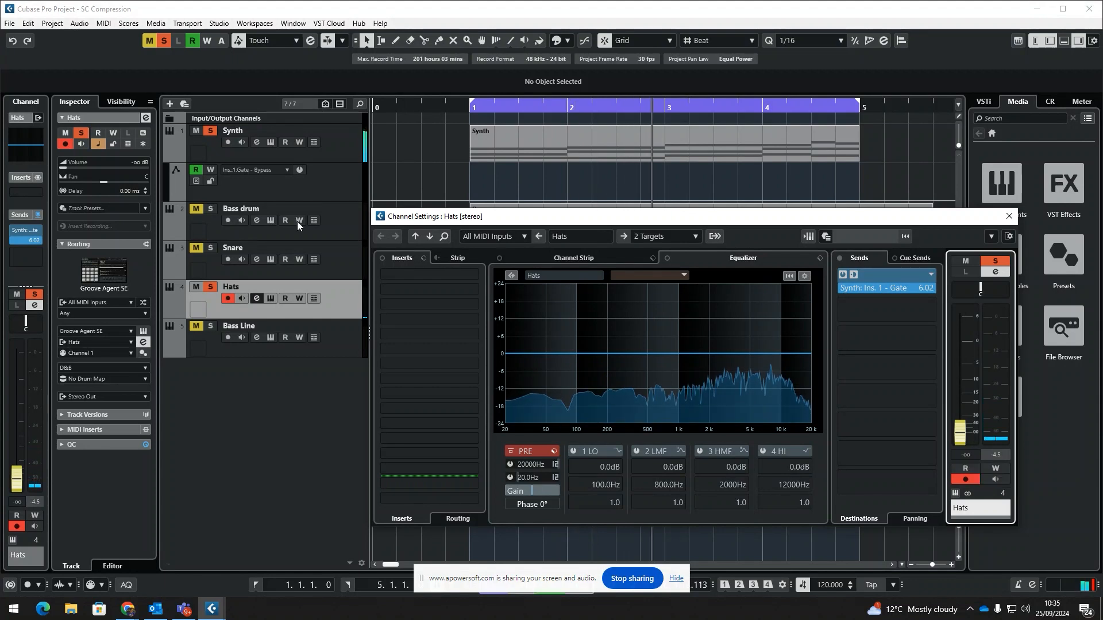
- Add the Bass drum to the soloed tracks, clear every solo, and play the full mix from bar 1
click(209, 208)
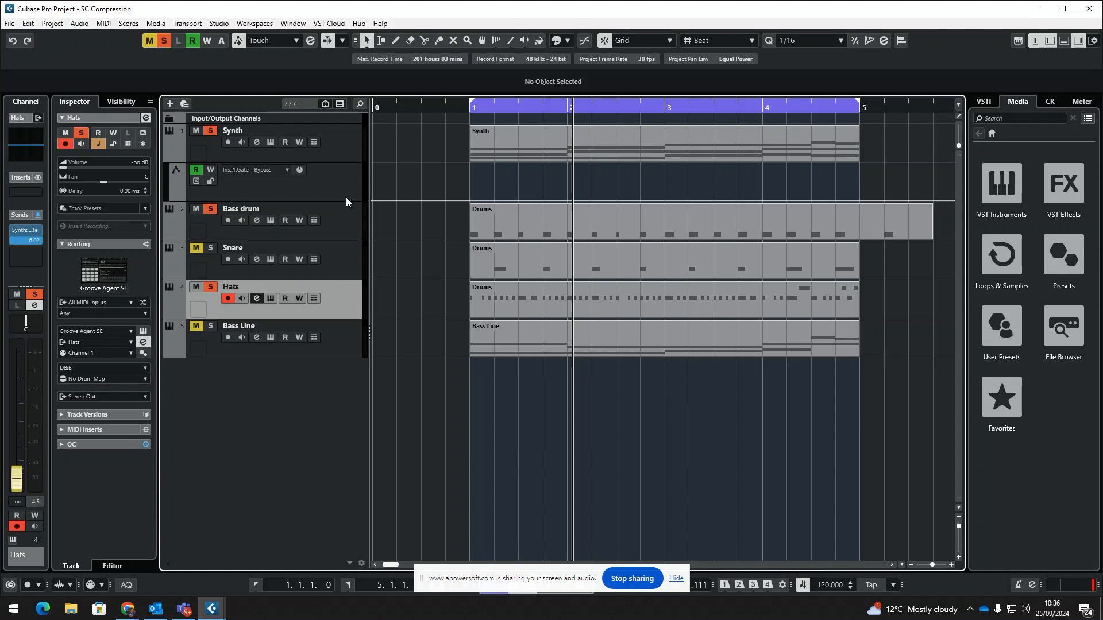
click(165, 38)
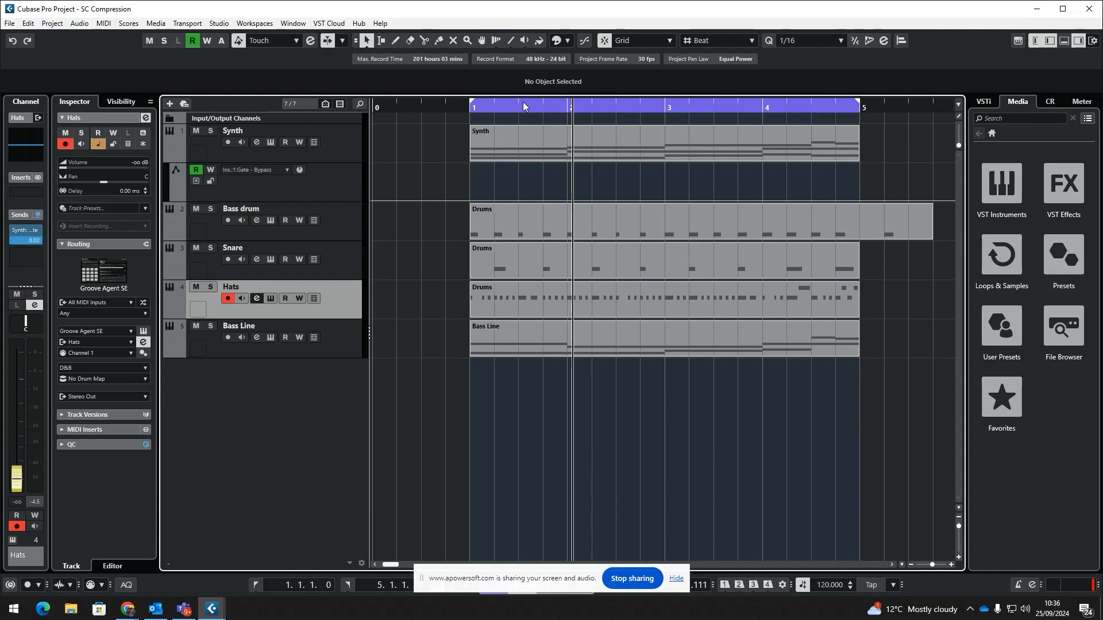
click(466, 104)
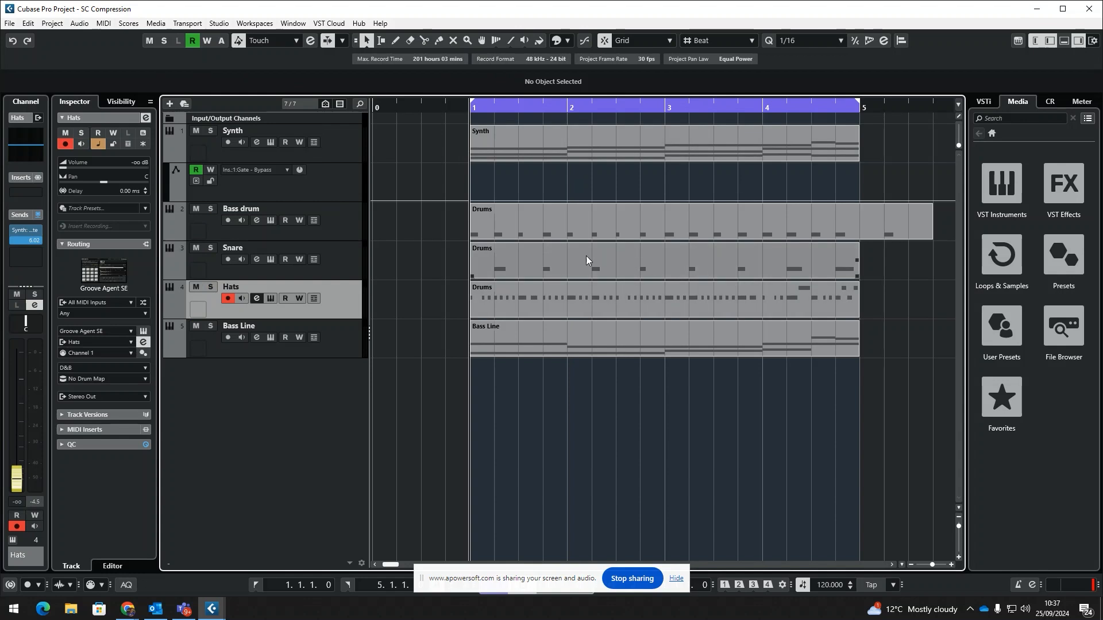
key(space)
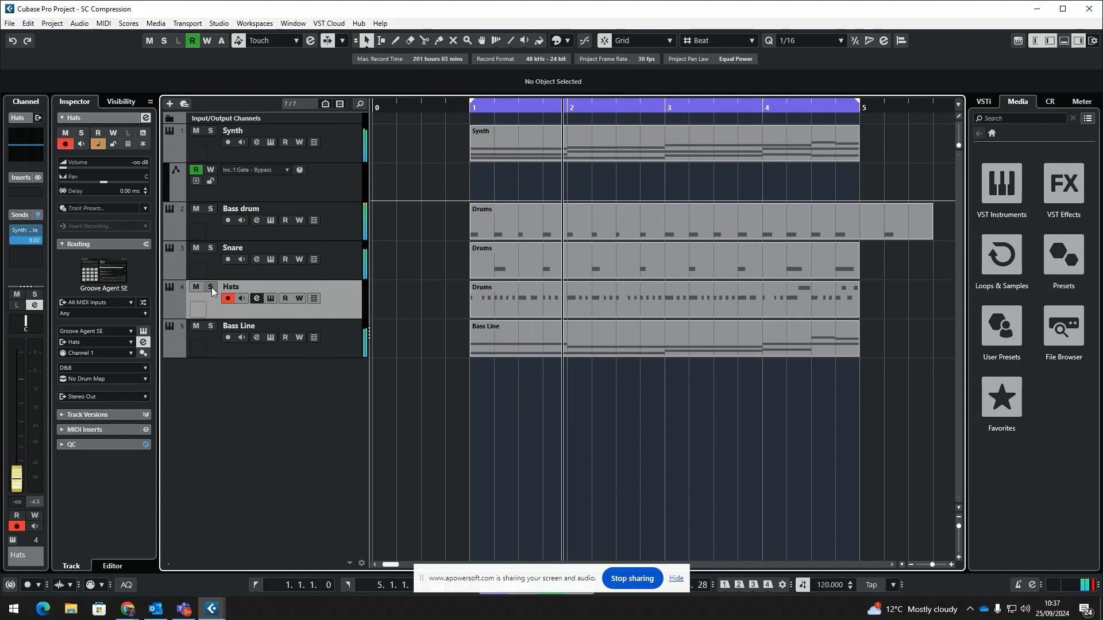
- Open the Hats channel settings and raise the volume to -2.15 dB during playback, finishing with the Synth track selected
click(256, 299)
drag(960, 434, 962, 351)
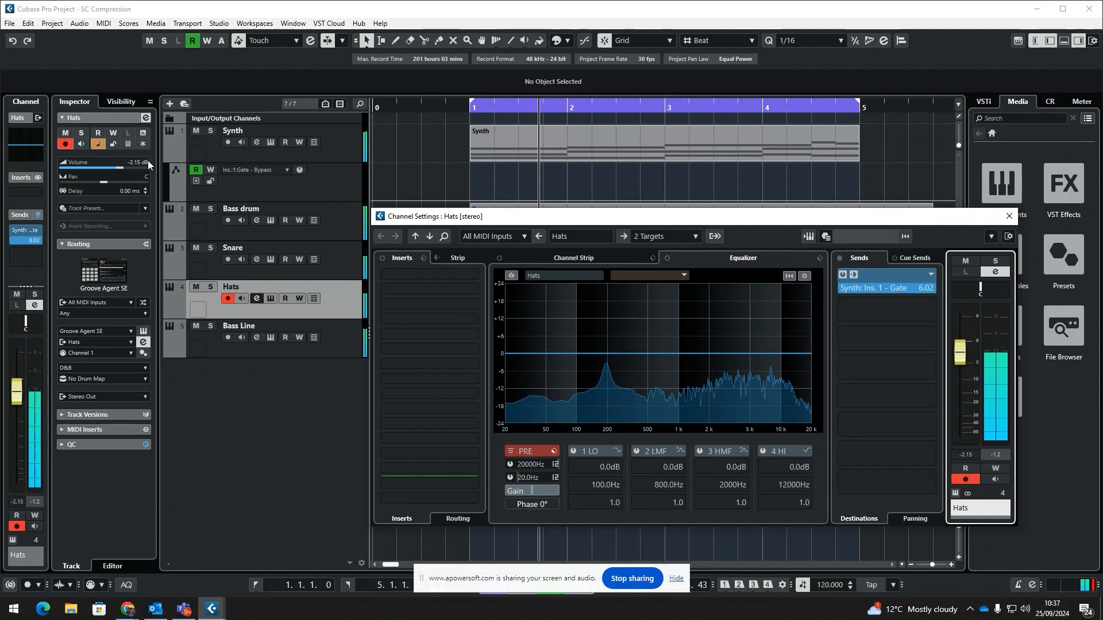
click(344, 138)
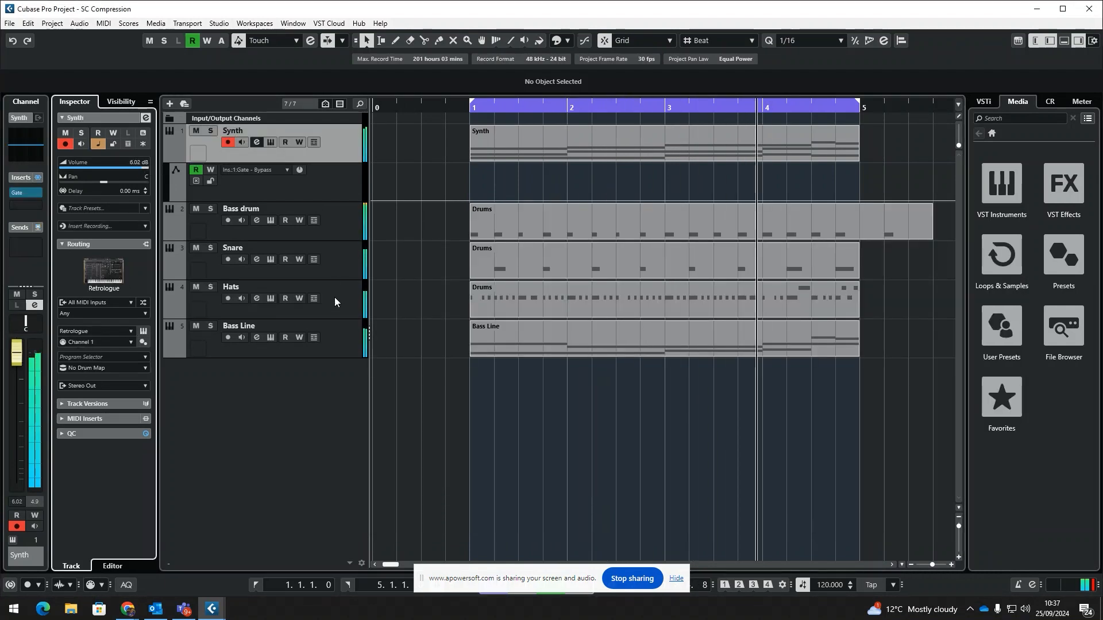
- Reopen the Hats channel settings, lower the volume to -∞ during playback, and move the window closer to the track list
click(222, 299)
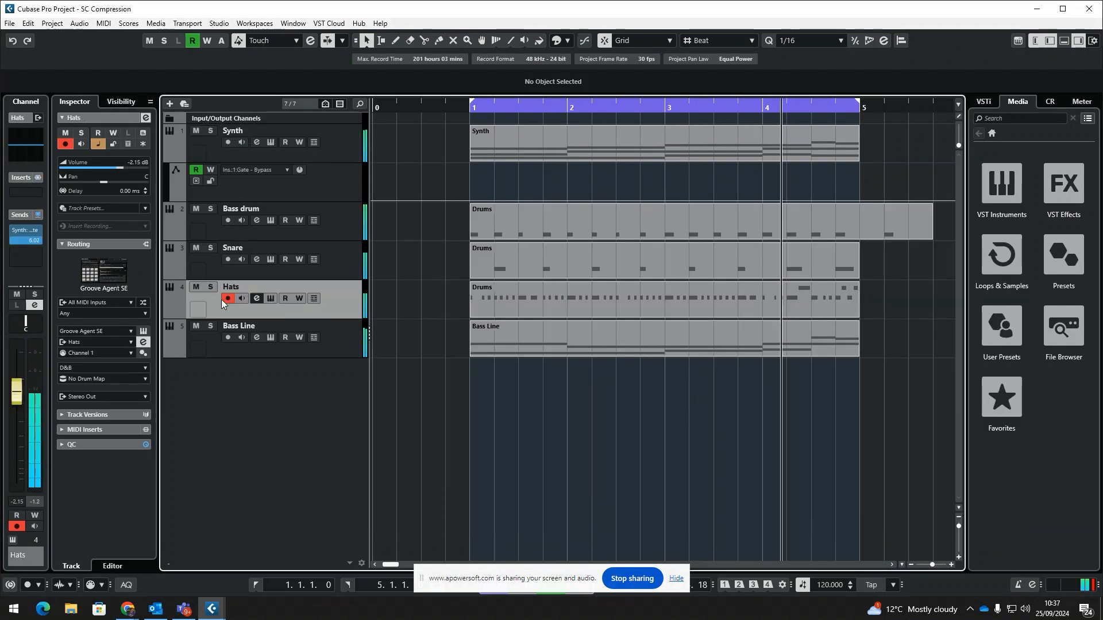
click(258, 299)
drag(957, 338, 966, 433)
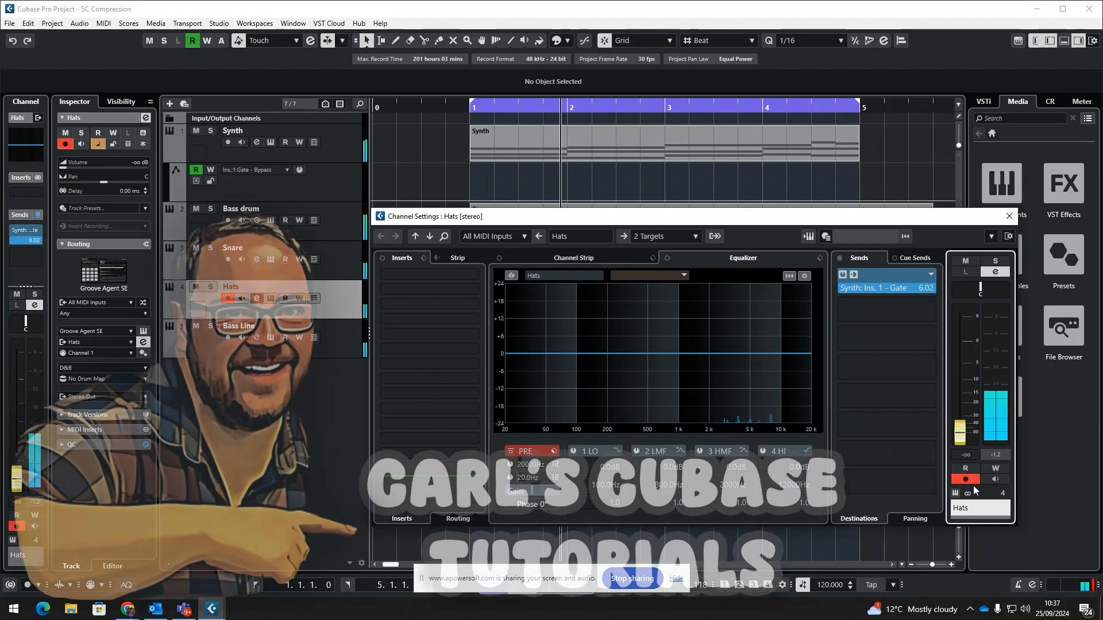
drag(899, 222, 804, 231)
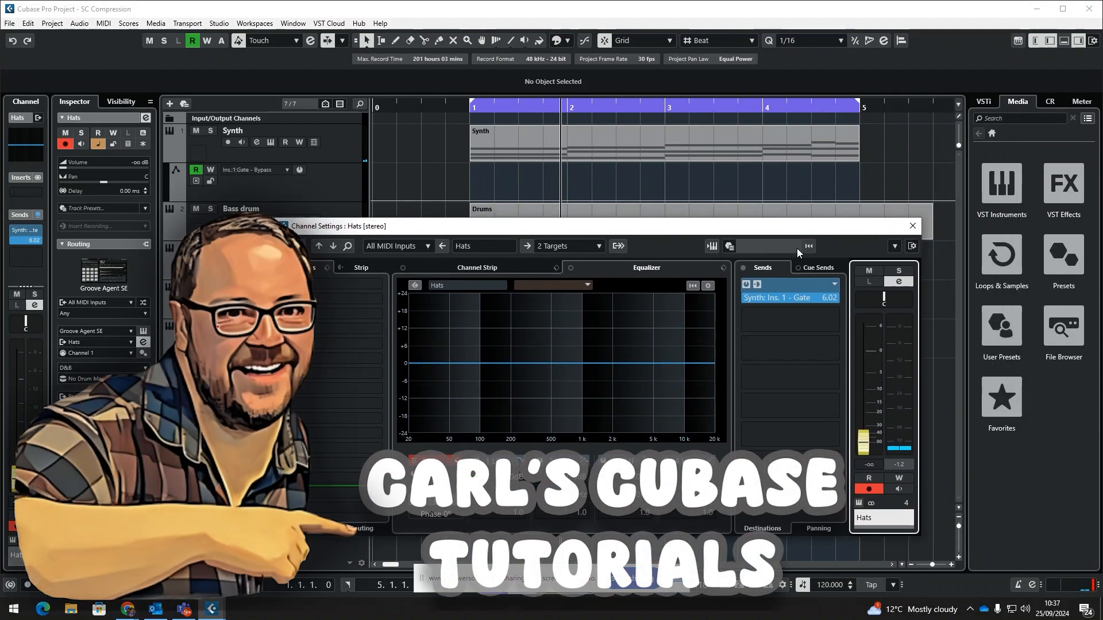